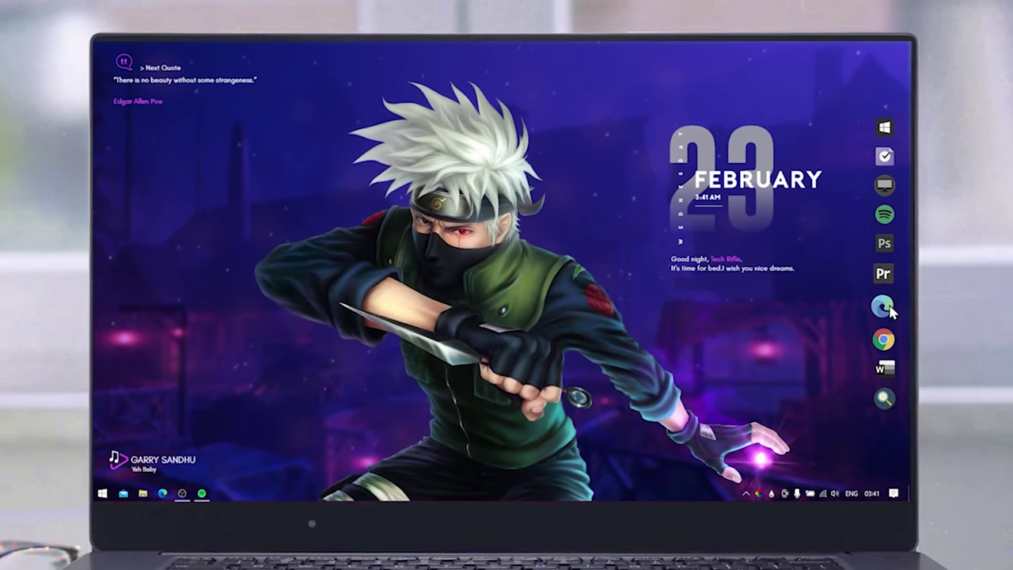
- Try the desktop dock shortcuts for Windows search and This PC, and close the This PC window
left_click(872, 388)
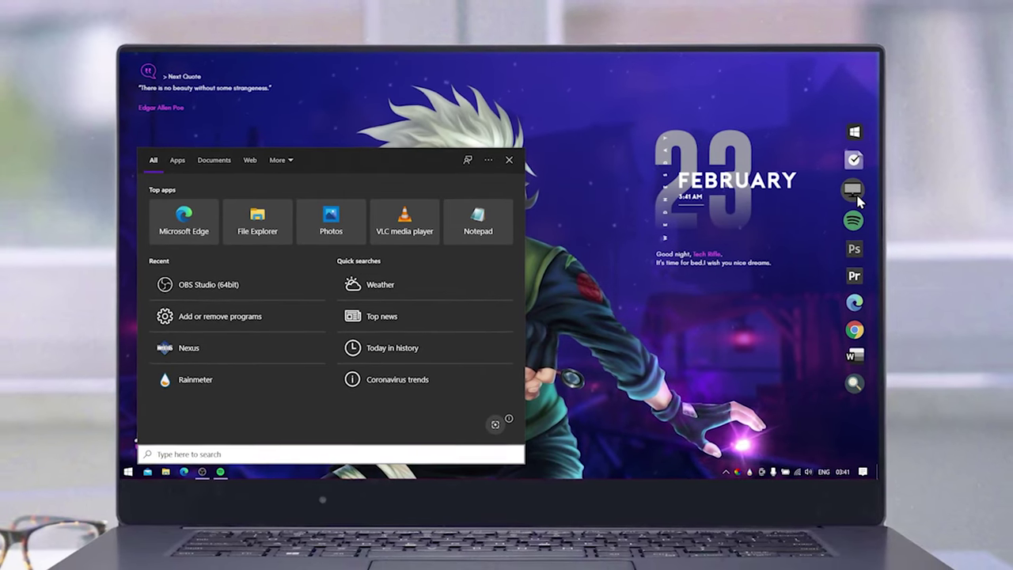
left_click(859, 193)
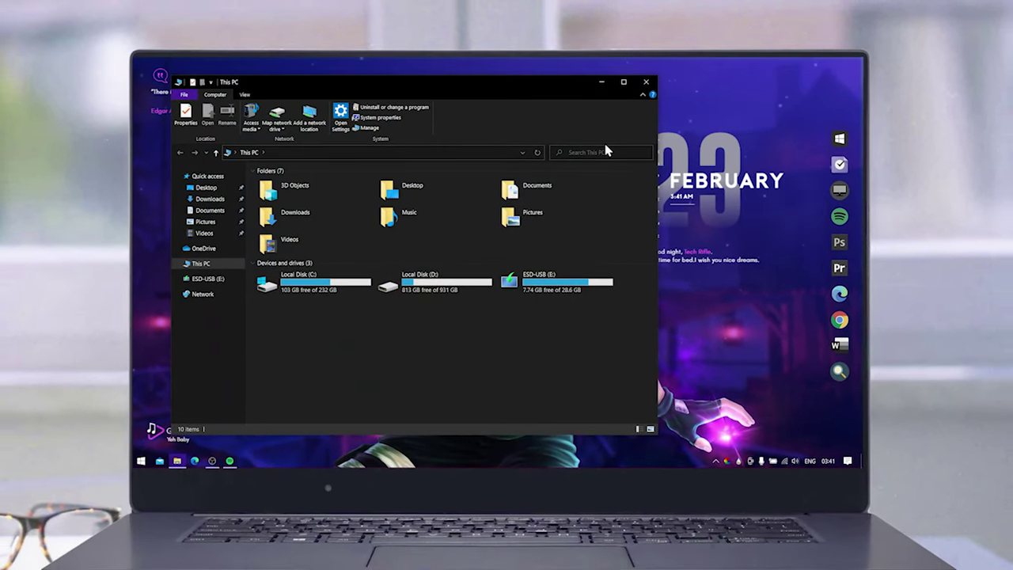
left_click(647, 81)
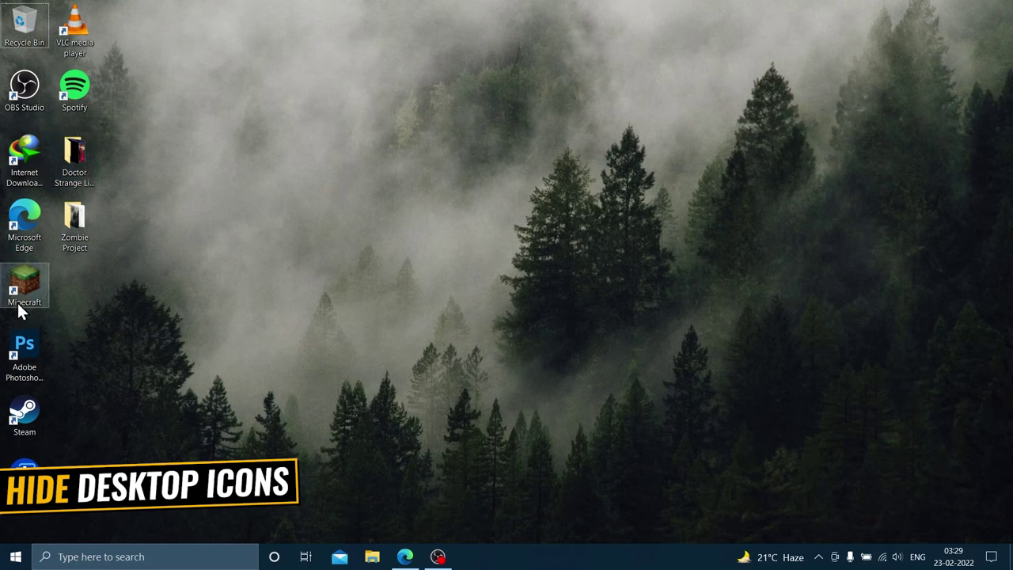
- Hide all the desktop icons
right_click(422, 205)
mouse_move(438, 230)
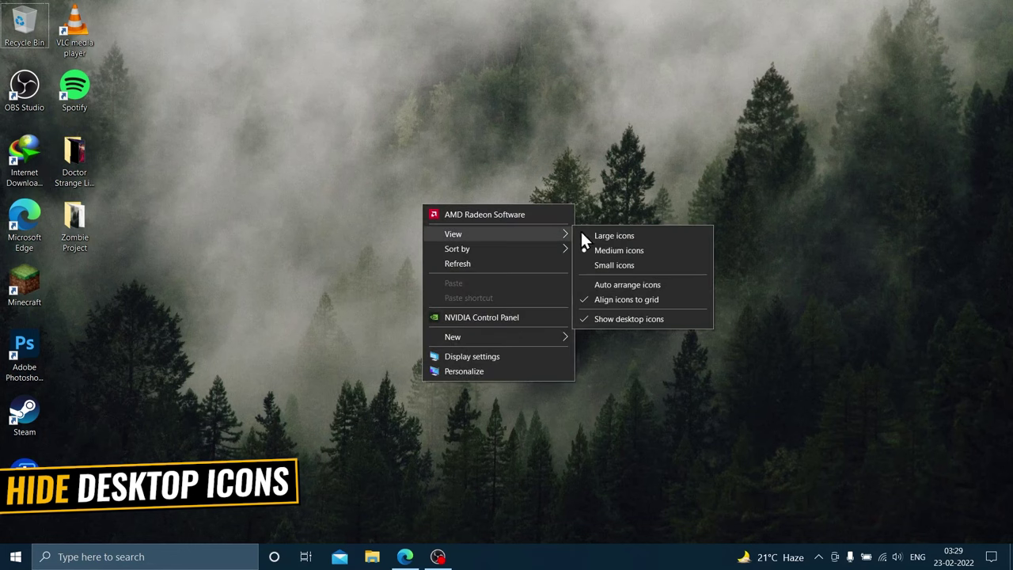
left_click(610, 320)
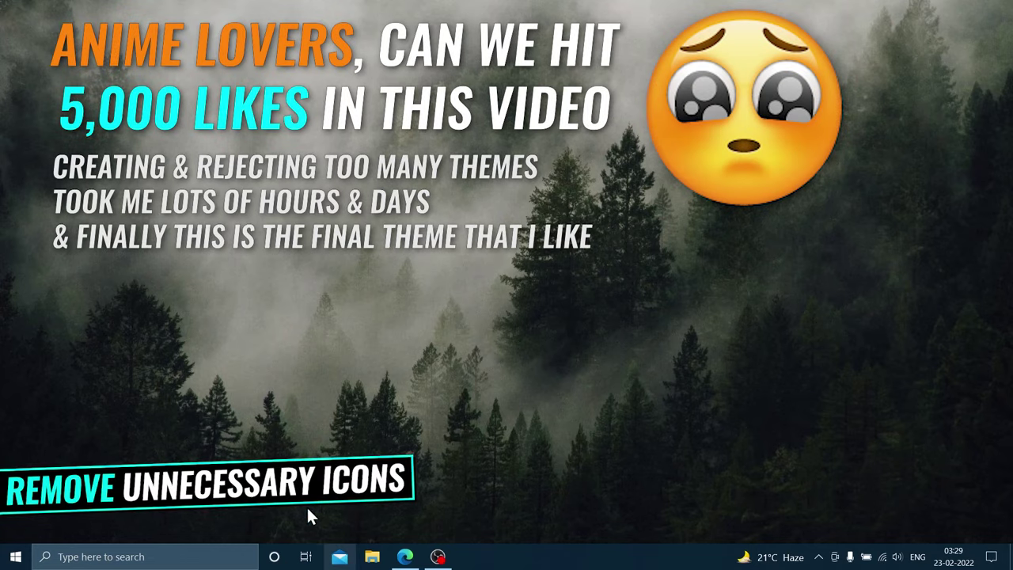
- Remove the Task View and Cortana buttons from the taskbar
right_click(571, 556)
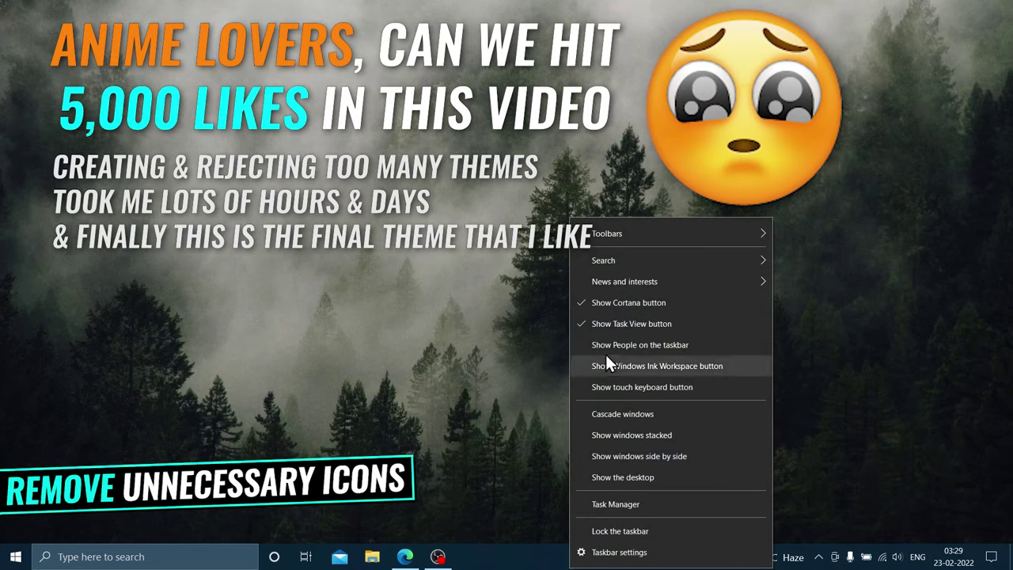
left_click(608, 331)
right_click(606, 550)
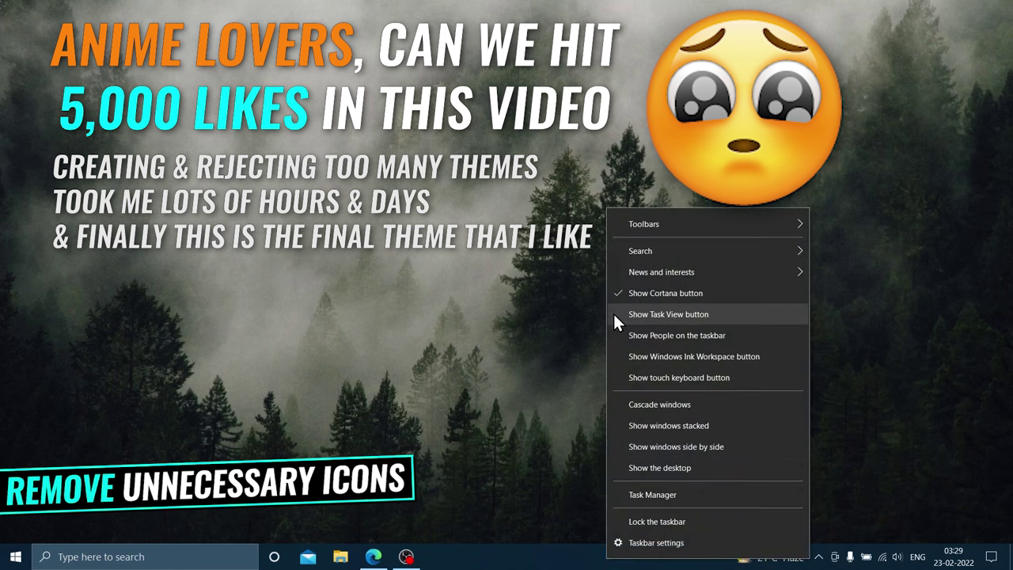
left_click(614, 300)
- Turn off News and interests on the taskbar and hide the taskbar search box
right_click(612, 560)
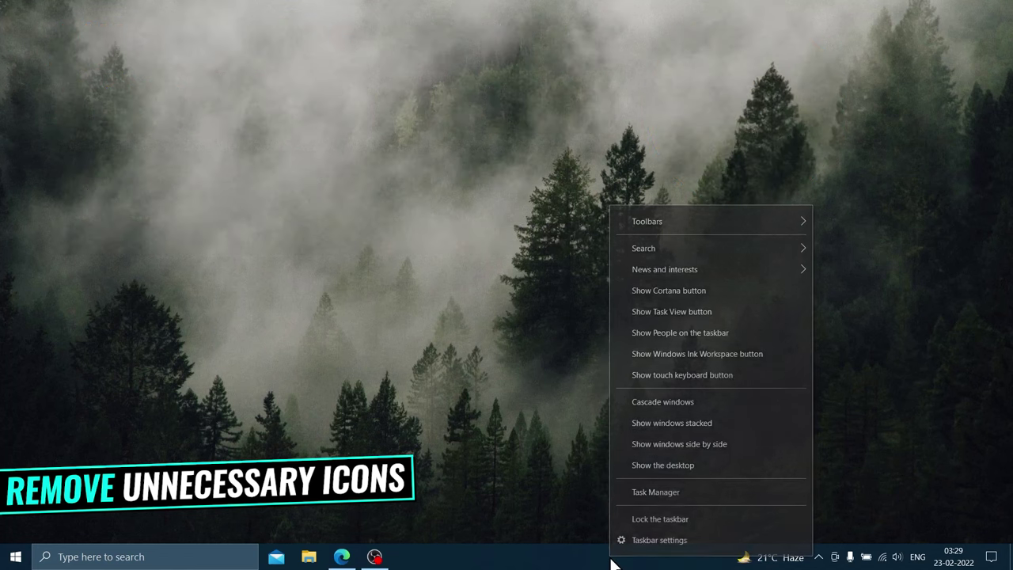
mouse_move(642, 265)
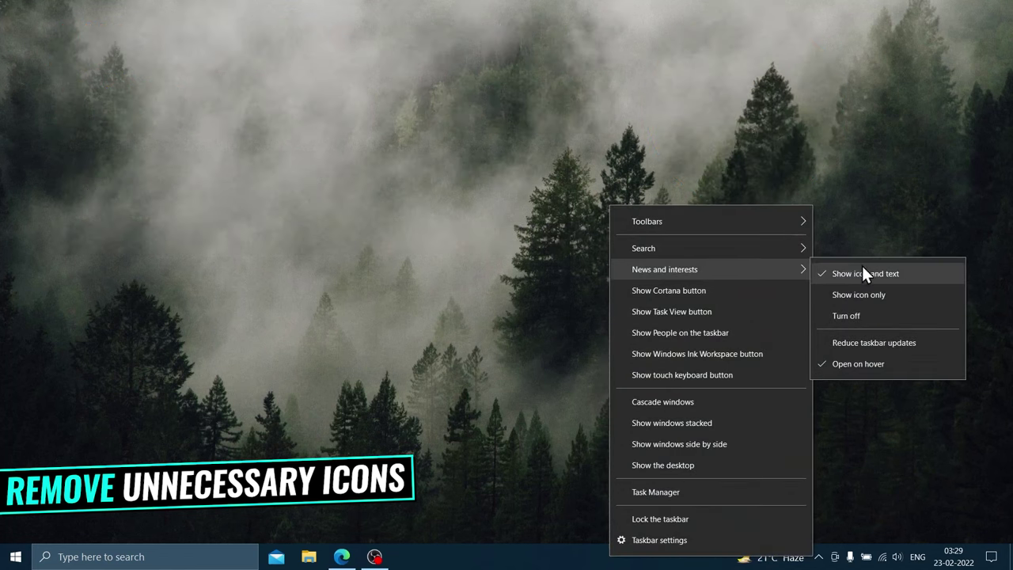
left_click(863, 309)
right_click(568, 556)
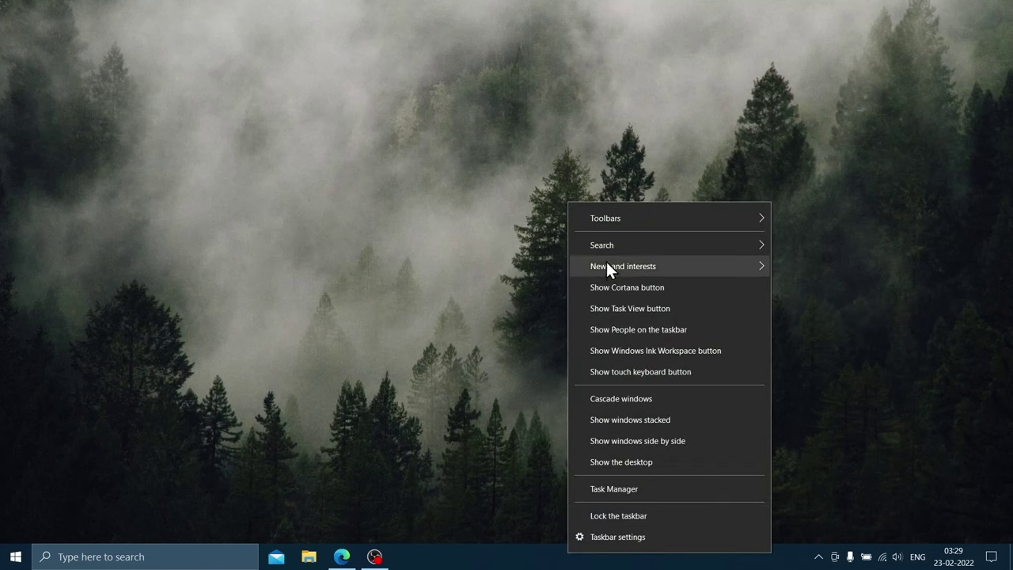
mouse_move(607, 247)
left_click(816, 249)
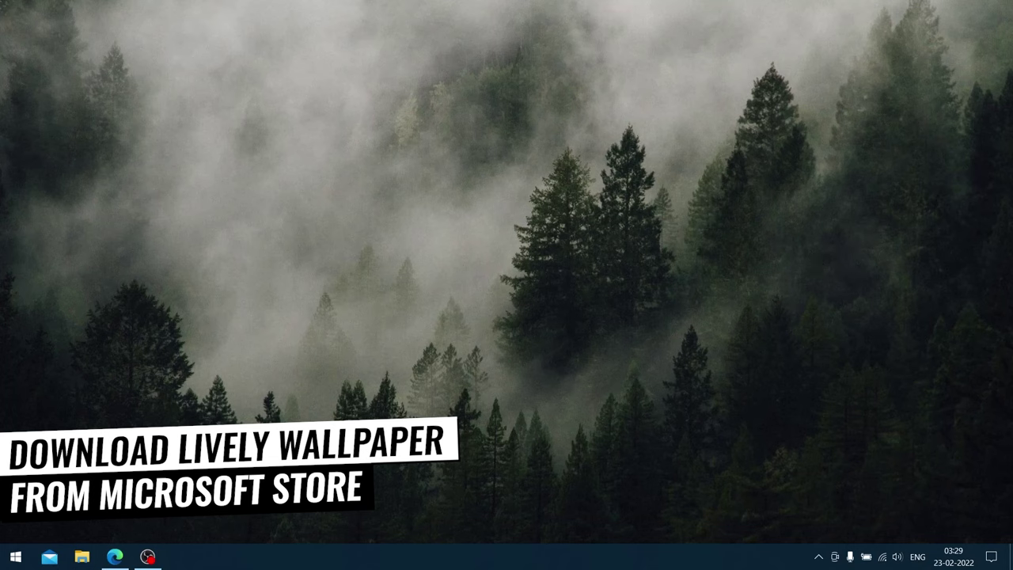
- Try to open the Lively Wallpaper app page by searching Microsoft Store for "lively wallpaper", and close the store
left_click(16, 556)
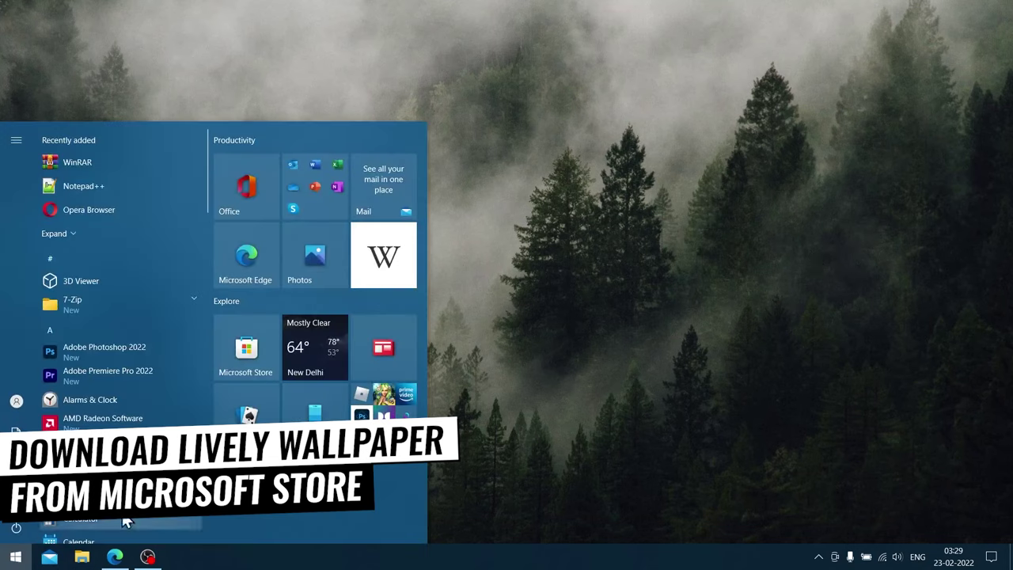
left_click(230, 358)
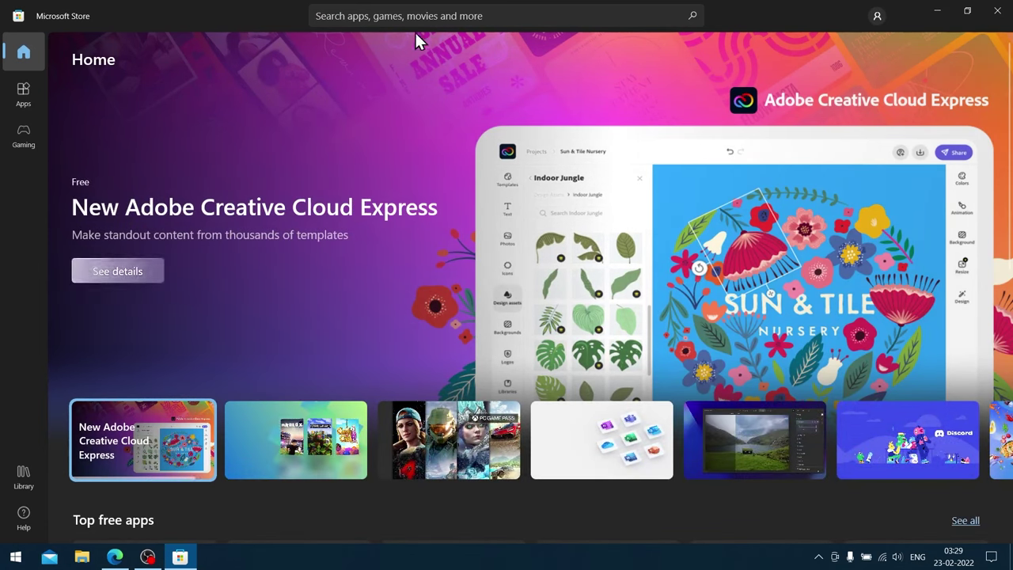
left_click(414, 14)
type("lively wallpaper")
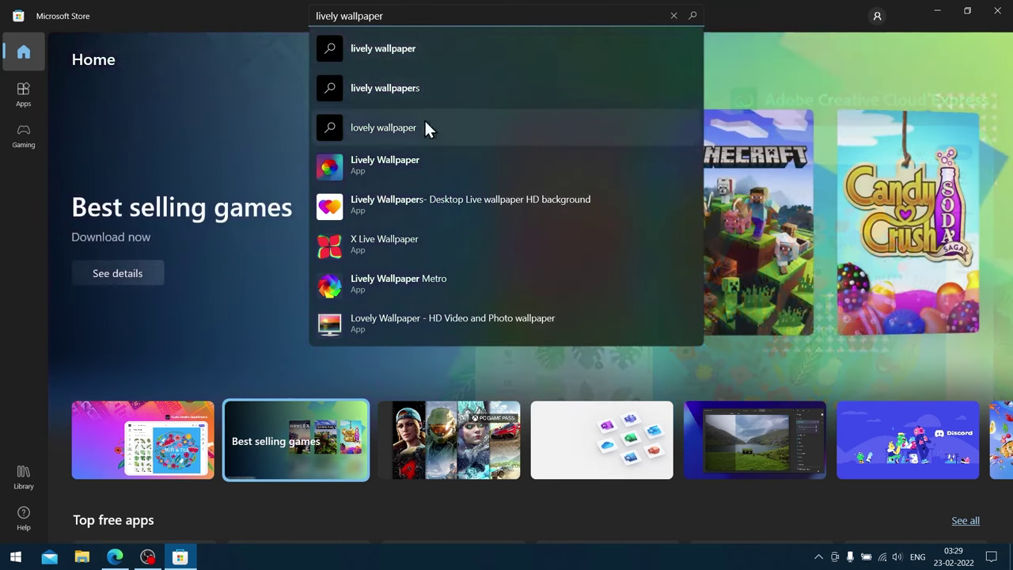
left_click(391, 163)
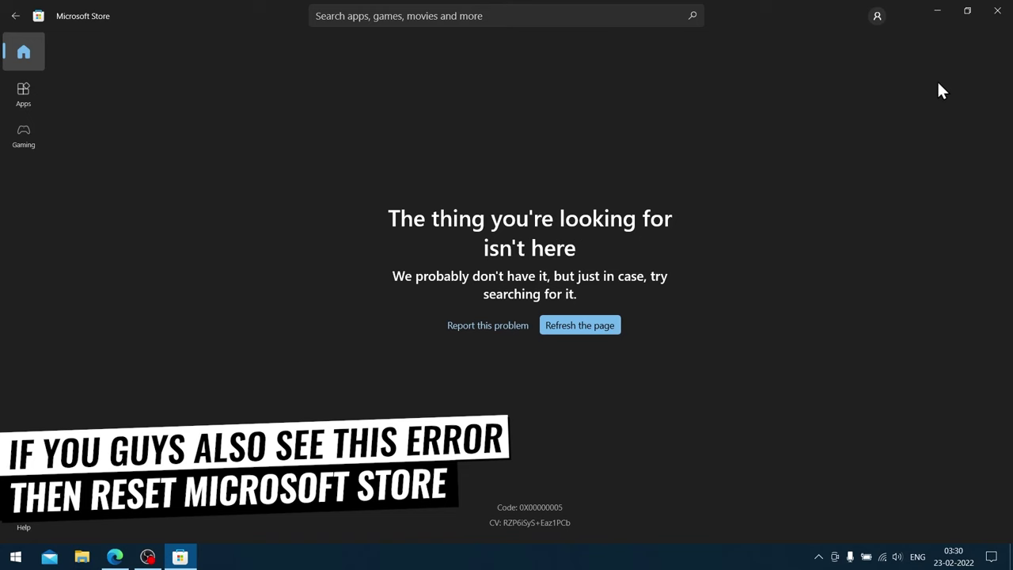
left_click(988, 21)
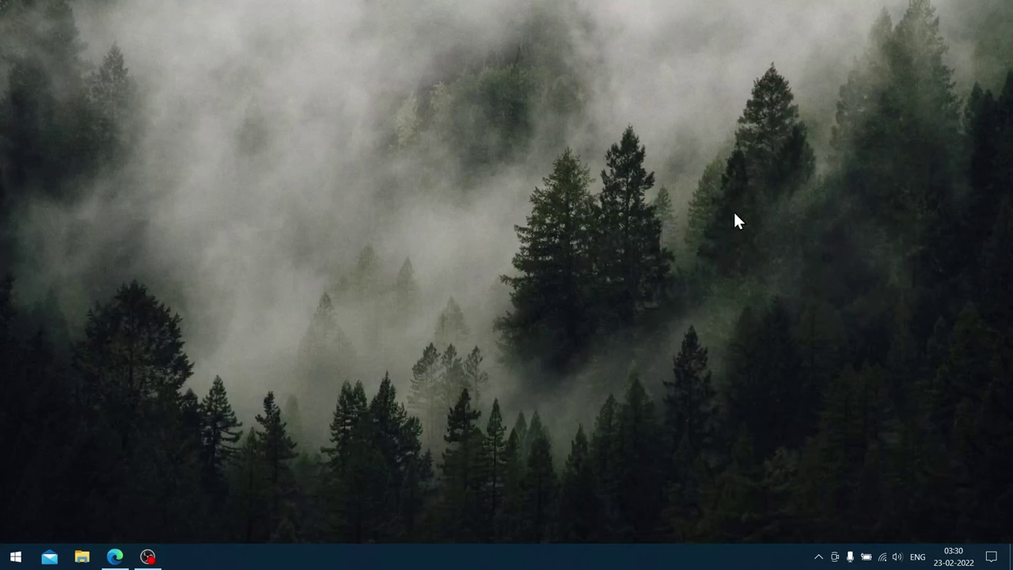
- Reset the Microsoft Store app and its data from its Windows app settings, and close Settings
left_click(16, 557)
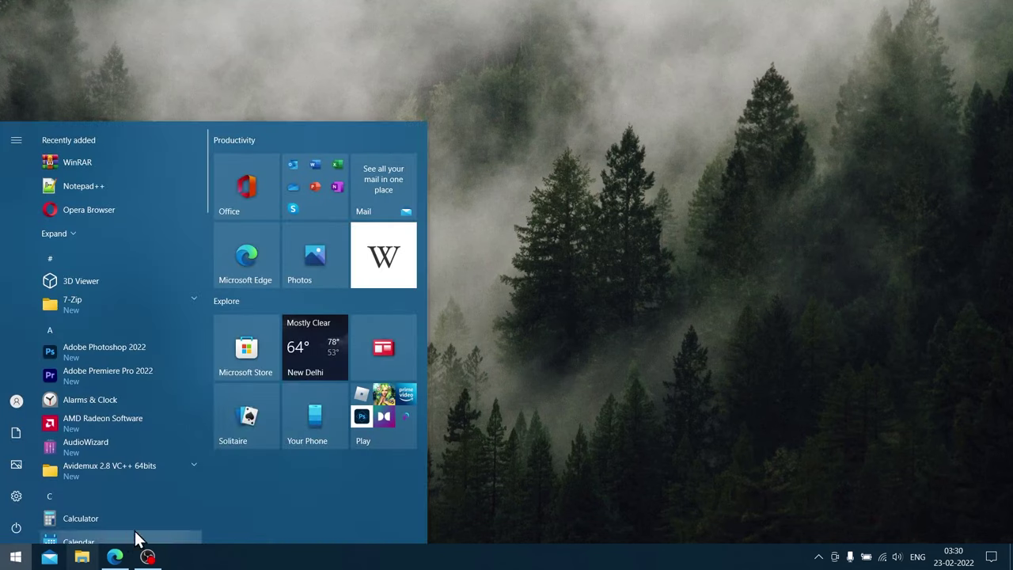
right_click(243, 349)
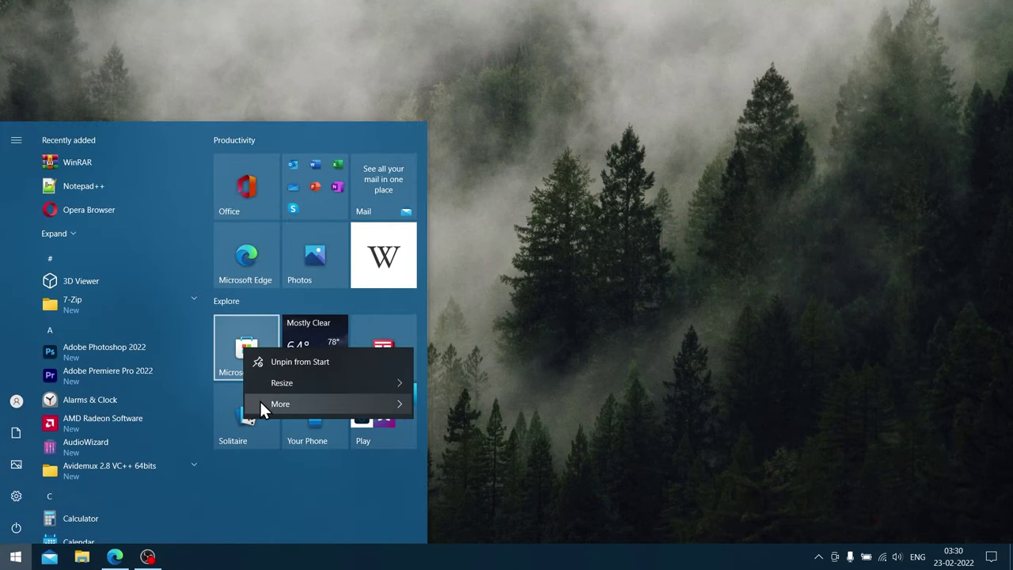
mouse_move(259, 400)
left_click(441, 444)
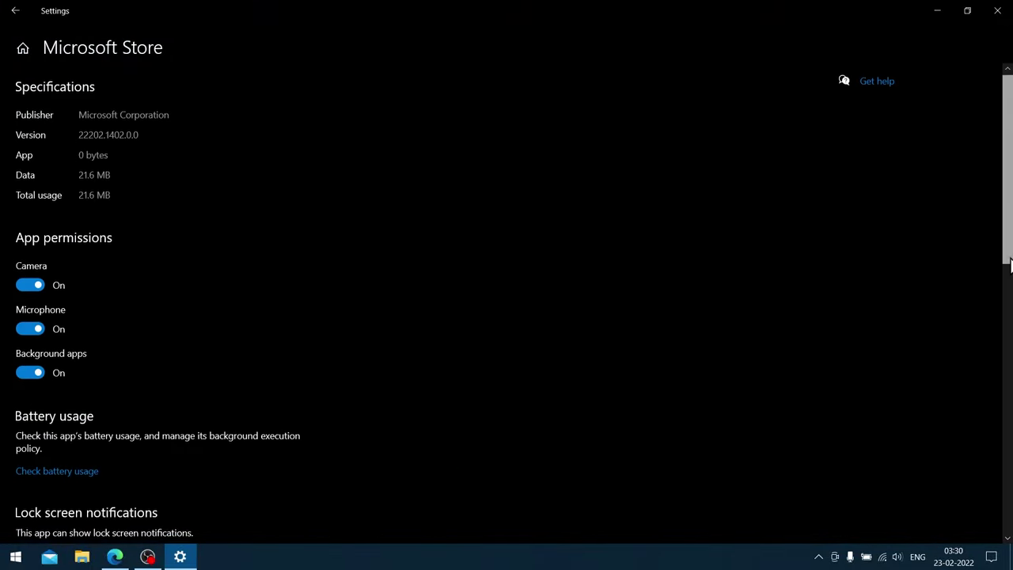
scroll(1010, 271, "down", 5)
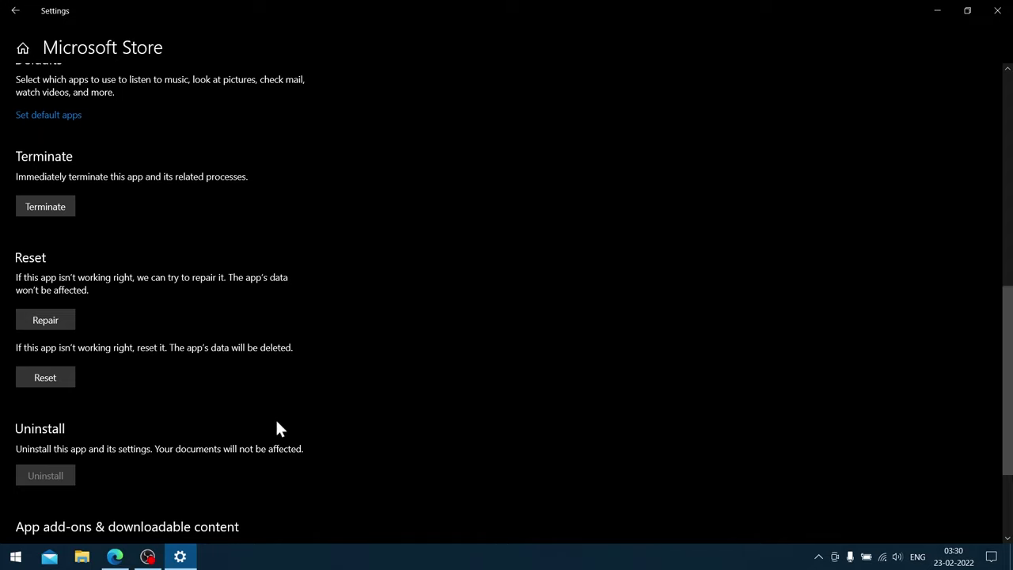
left_click(60, 380)
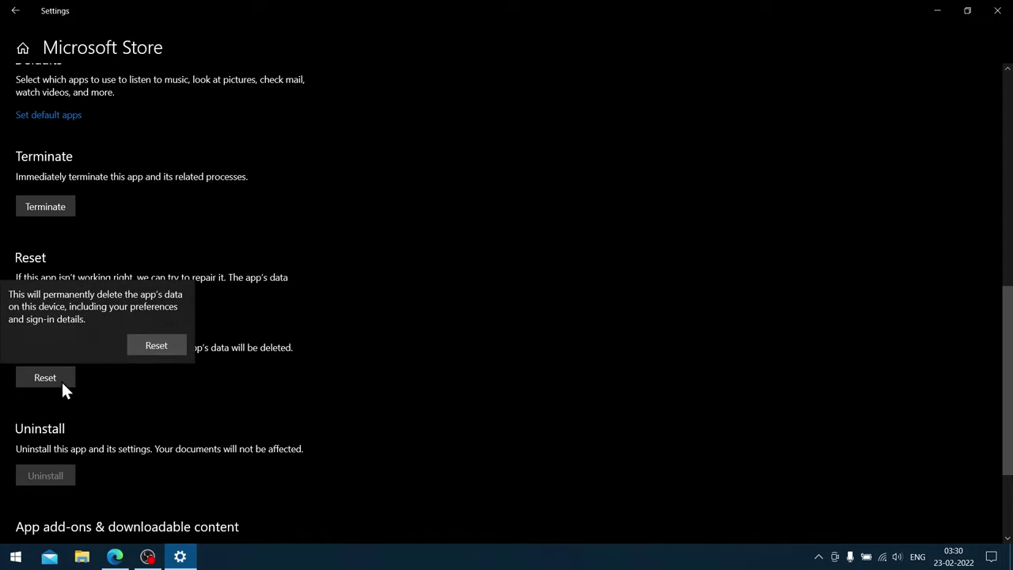
left_click(147, 345)
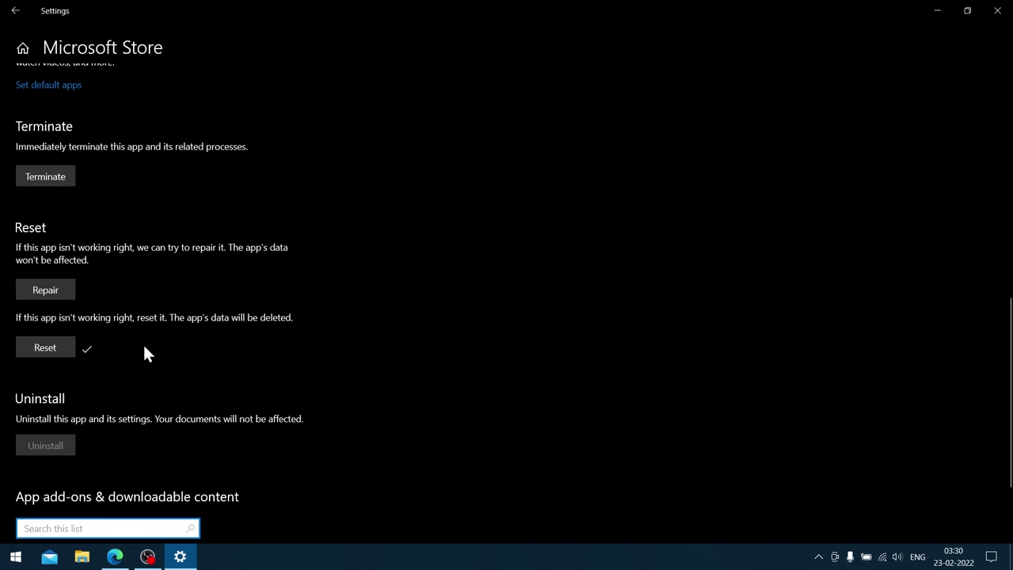
left_click(997, 11)
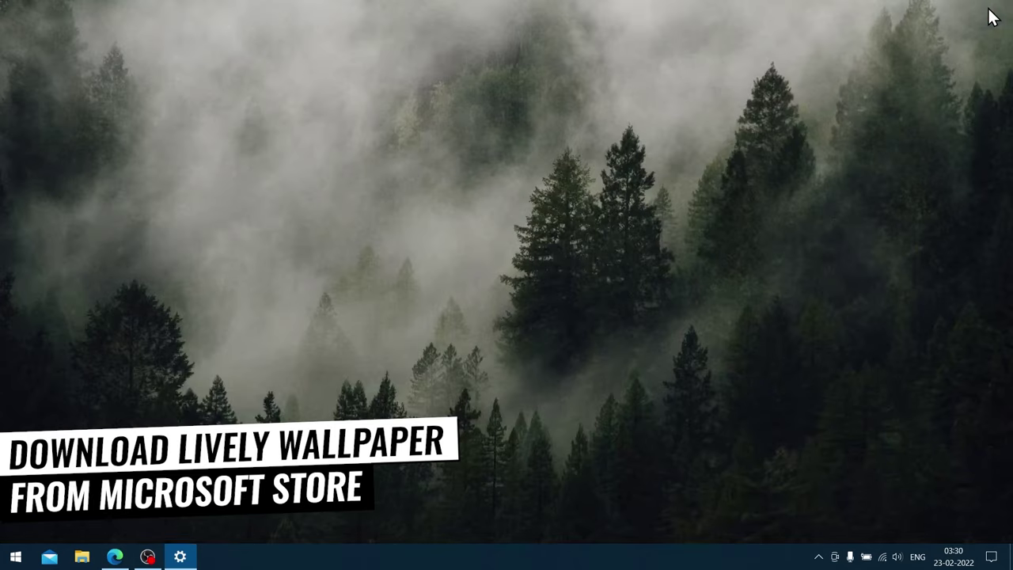
- Reopen Microsoft Store, search for "lively" and open the Lively Wallpaper app page
left_click(15, 556)
left_click(274, 353)
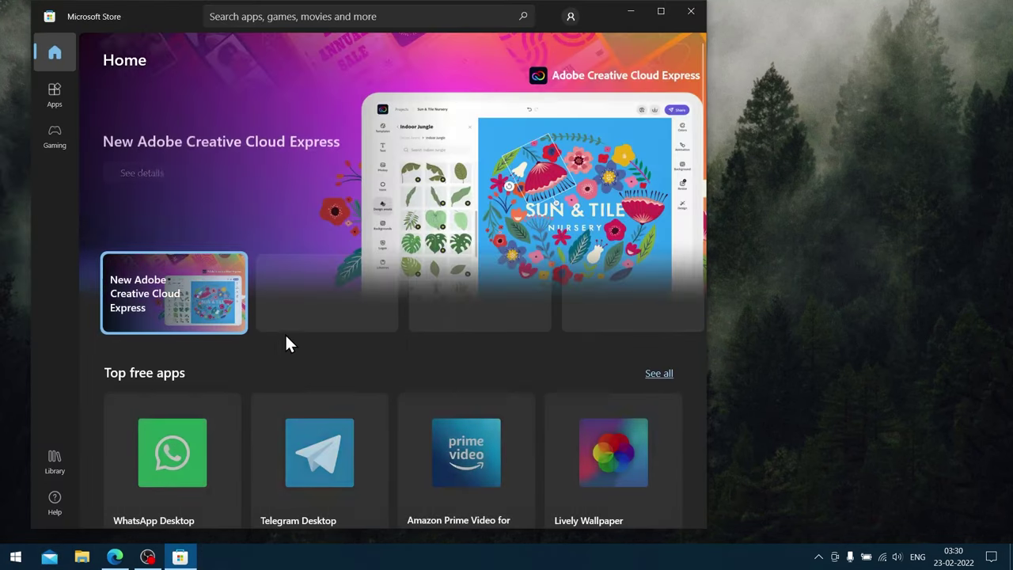
left_click(319, 17)
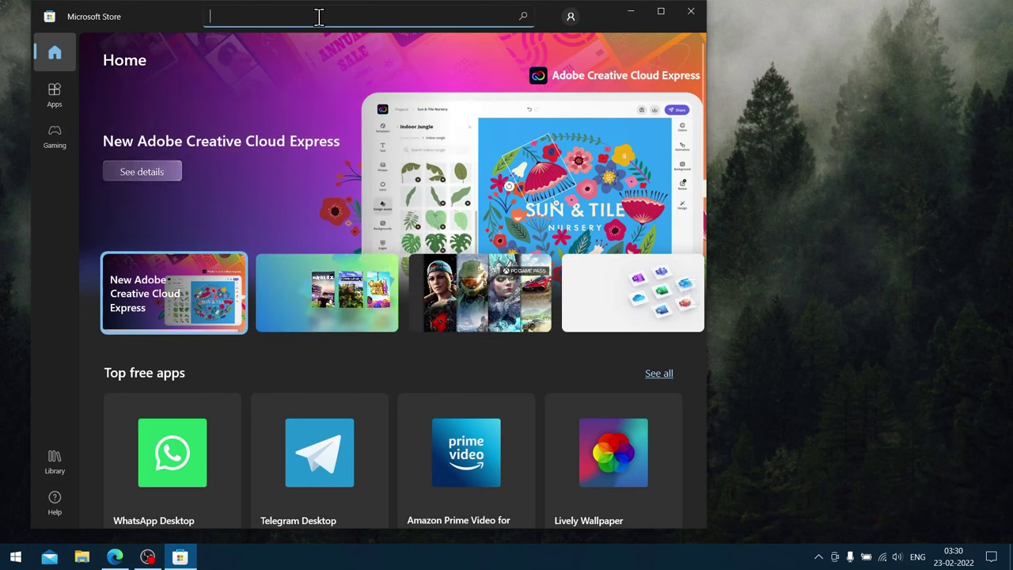
type("lively")
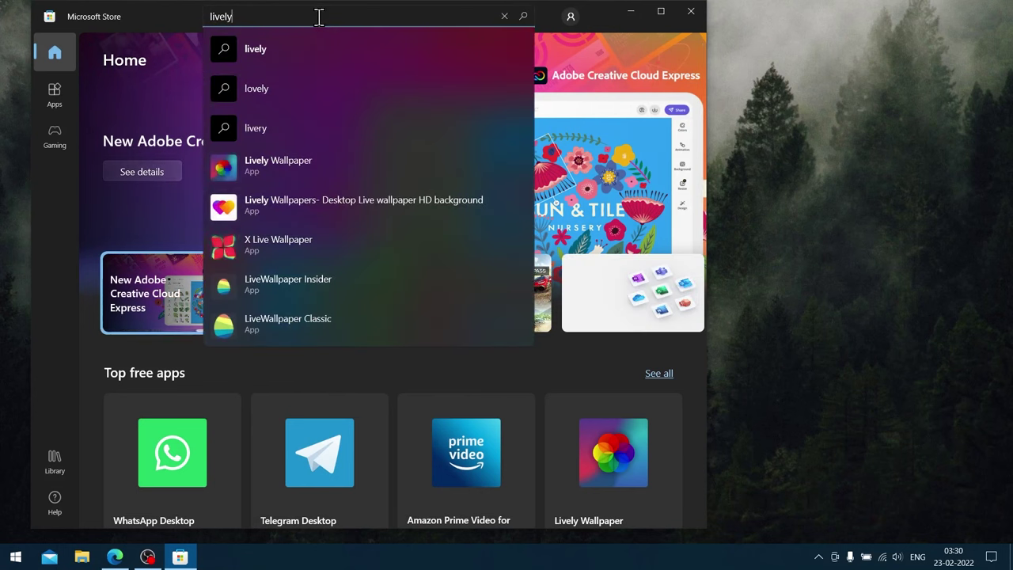
left_click(309, 174)
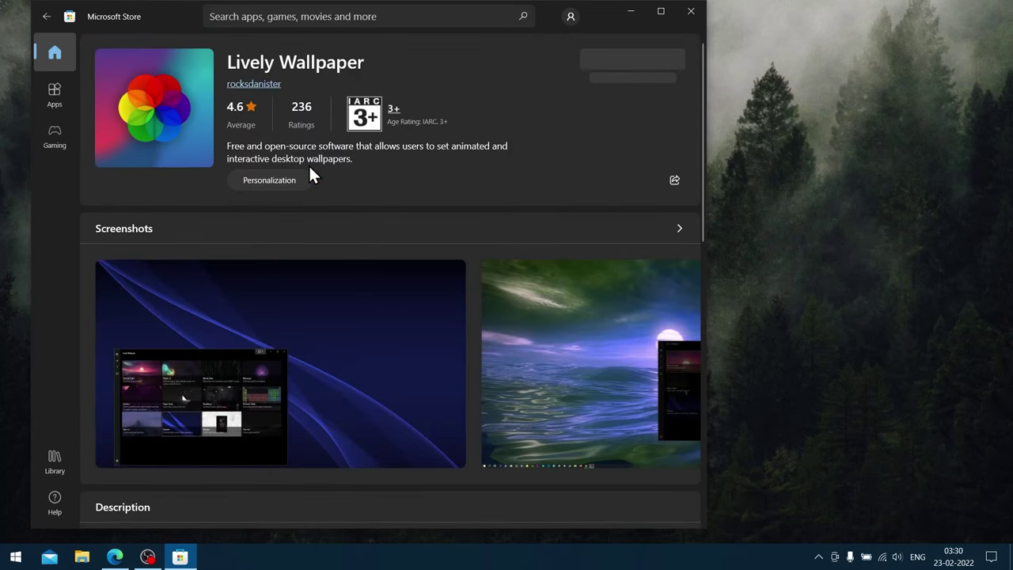
- Maximize the store window, install and launch Lively Wallpaper, and close Microsoft Store
left_click(661, 12)
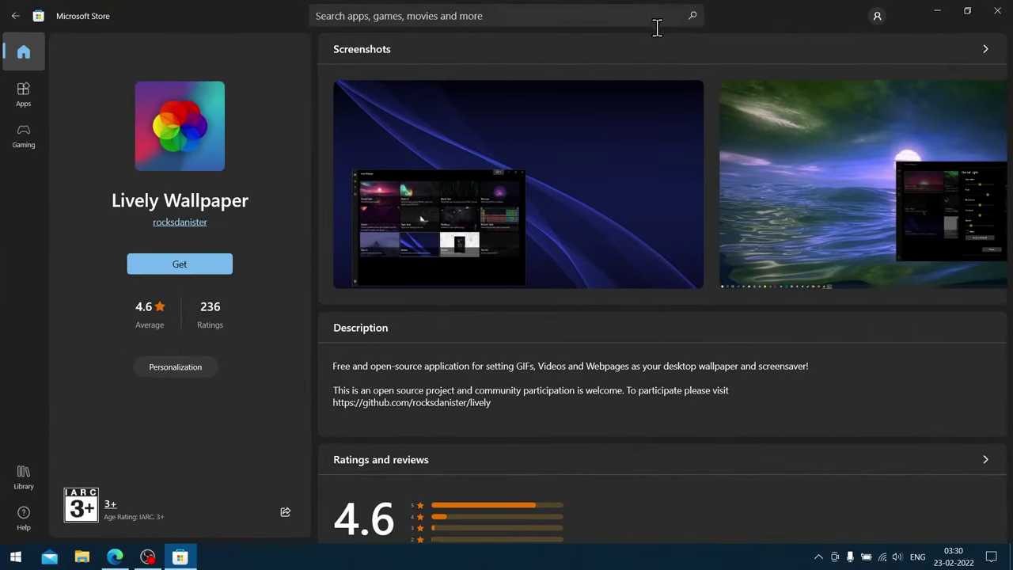
left_click(171, 265)
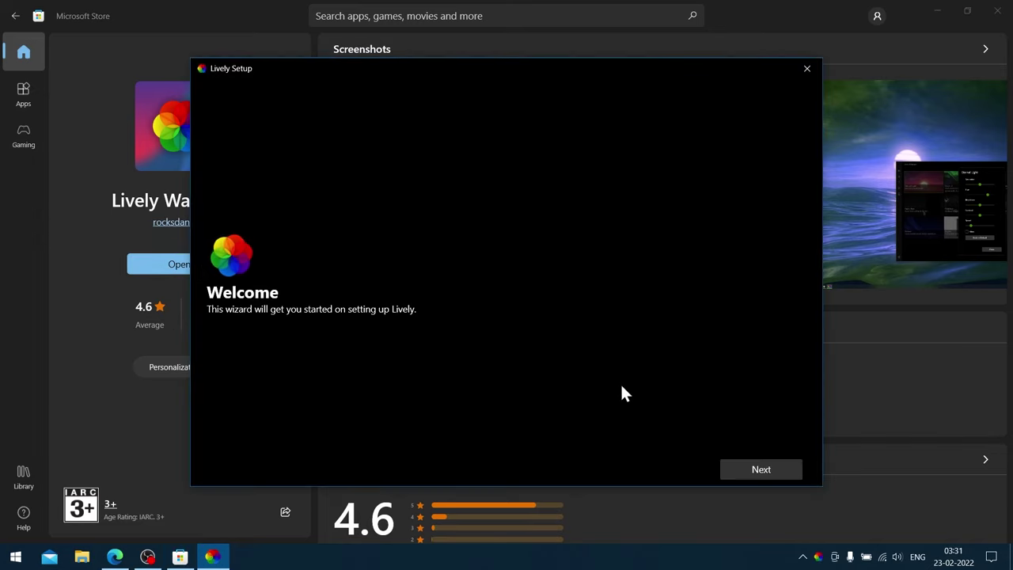
left_click(996, 16)
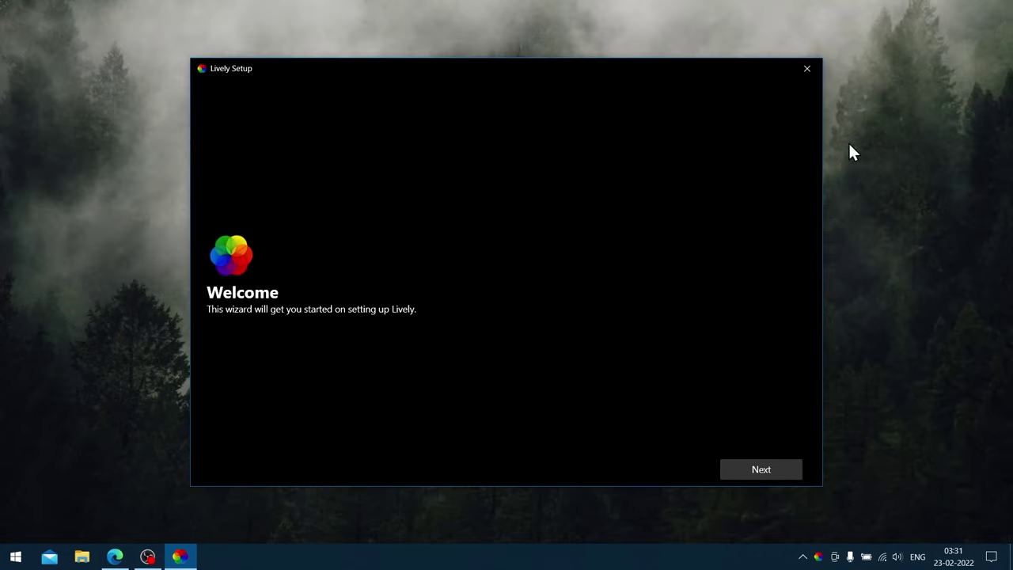
- Go through the Lively setup wizard with Start with Windows on and the taskbar theme set to Clear
left_click(788, 467)
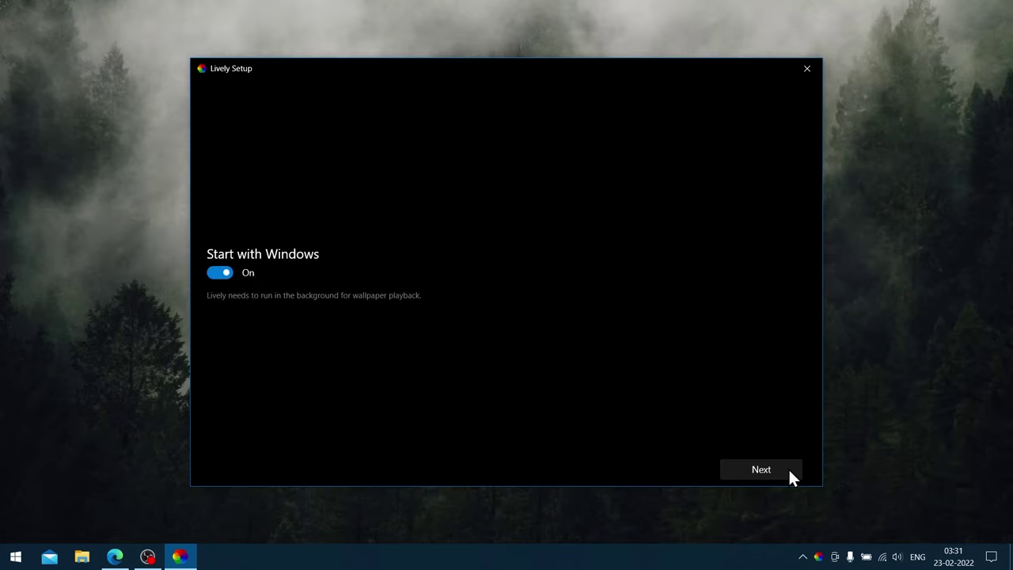
left_click(789, 470)
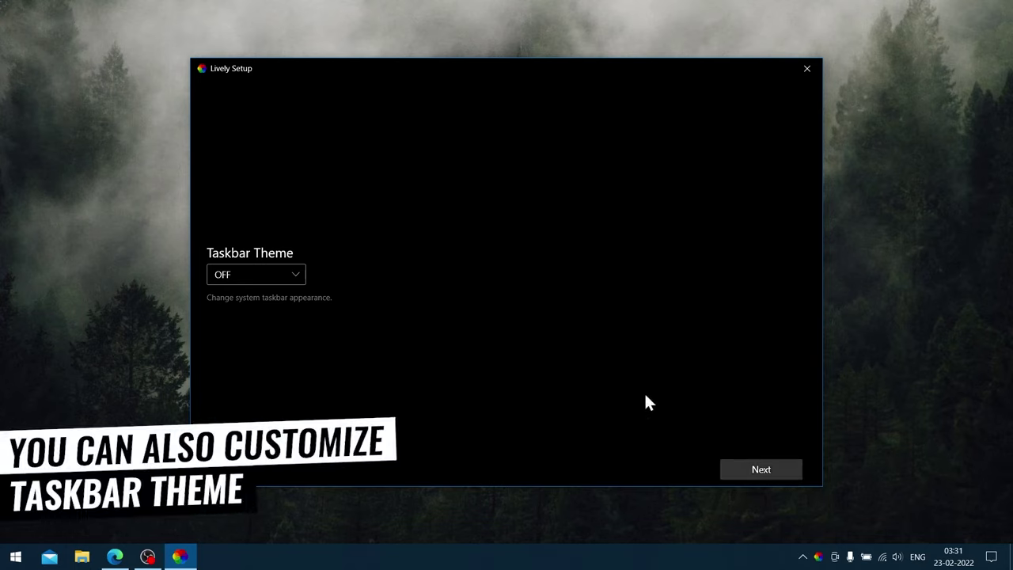
left_click(244, 277)
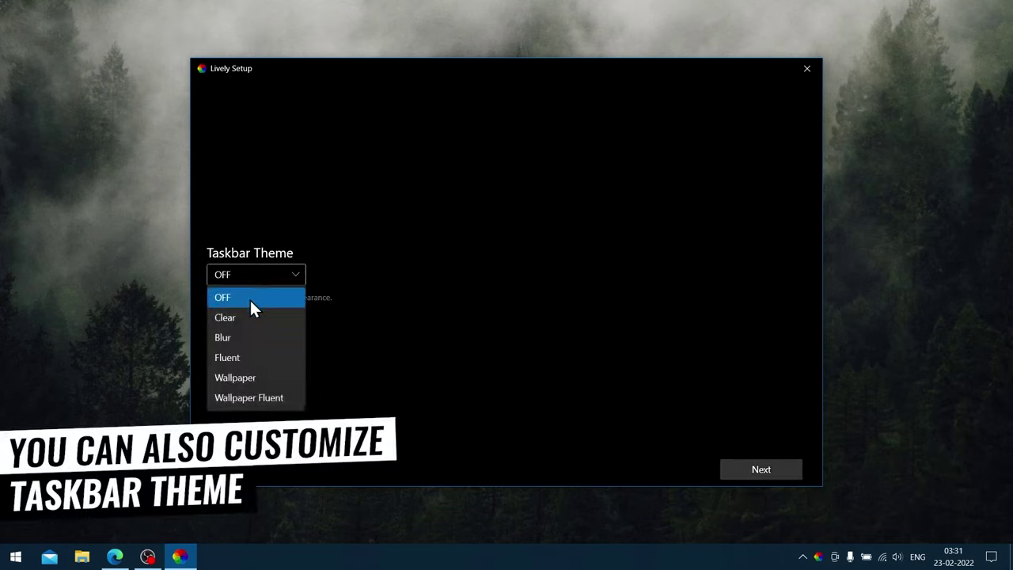
left_click(251, 316)
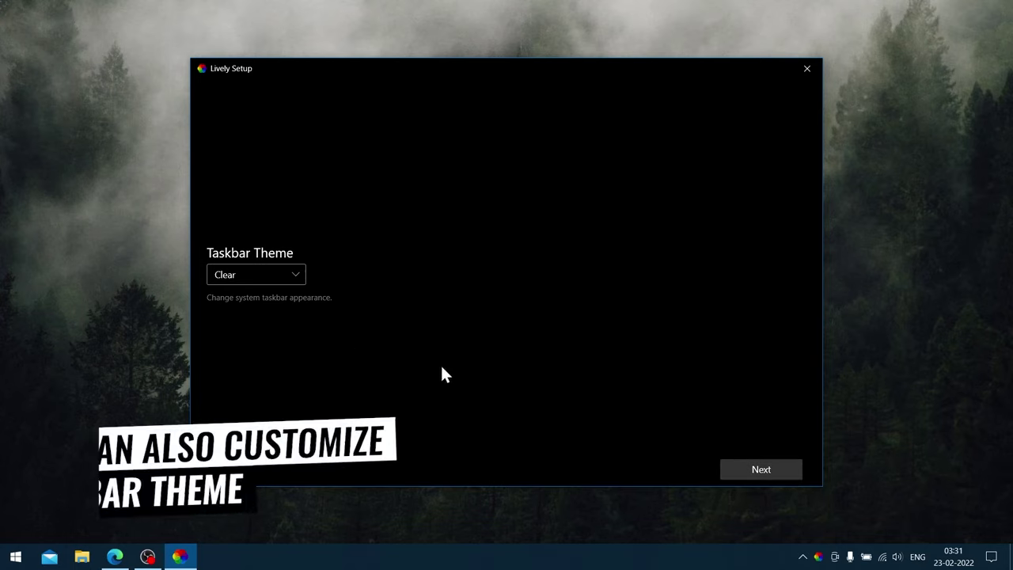
left_click(741, 464)
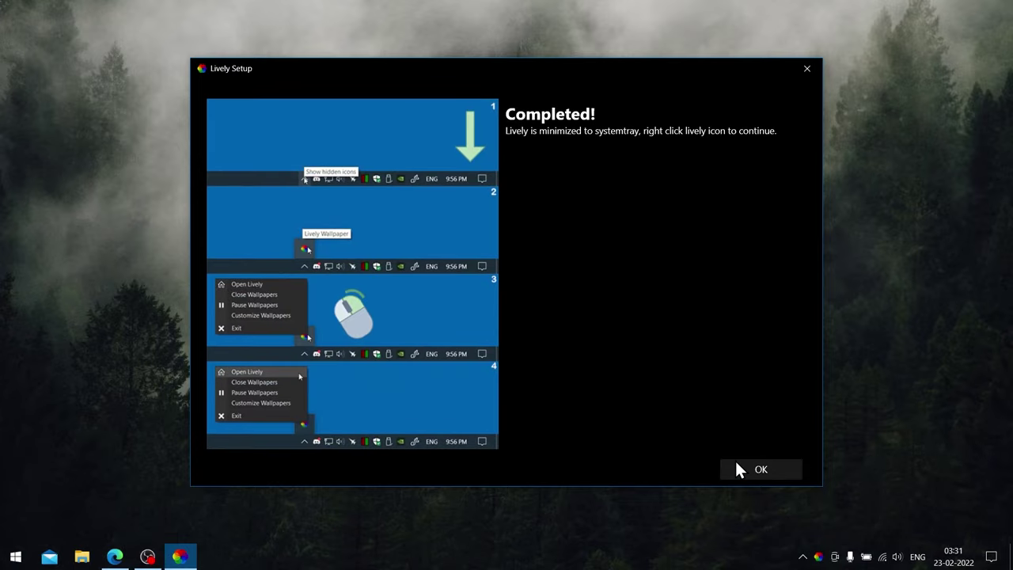
- Finish the Lively setup wizard, reposition the wallpaper library window and minimize it
left_click(736, 460)
left_click_drag(553, 133, 554, 40)
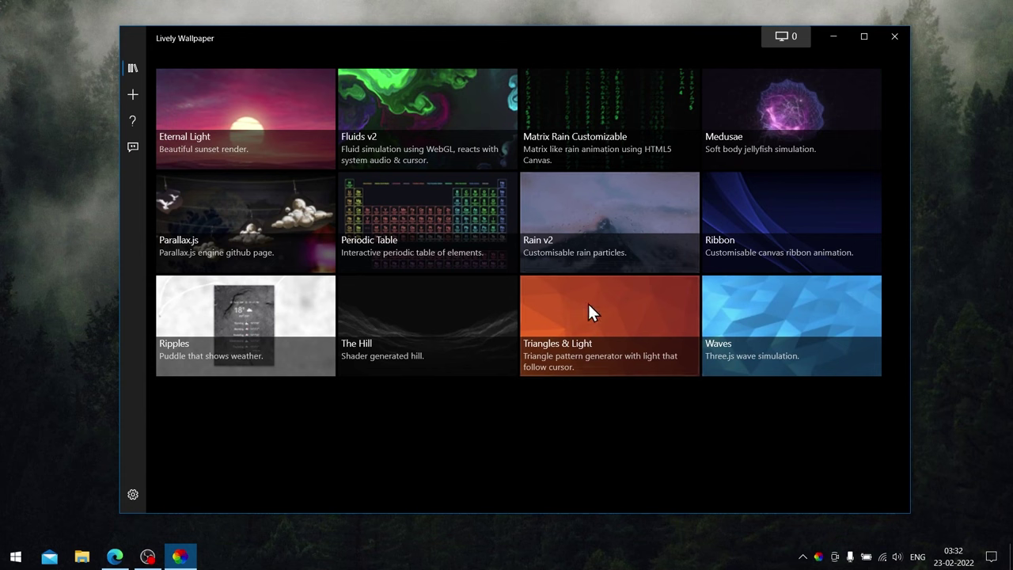
left_click(839, 36)
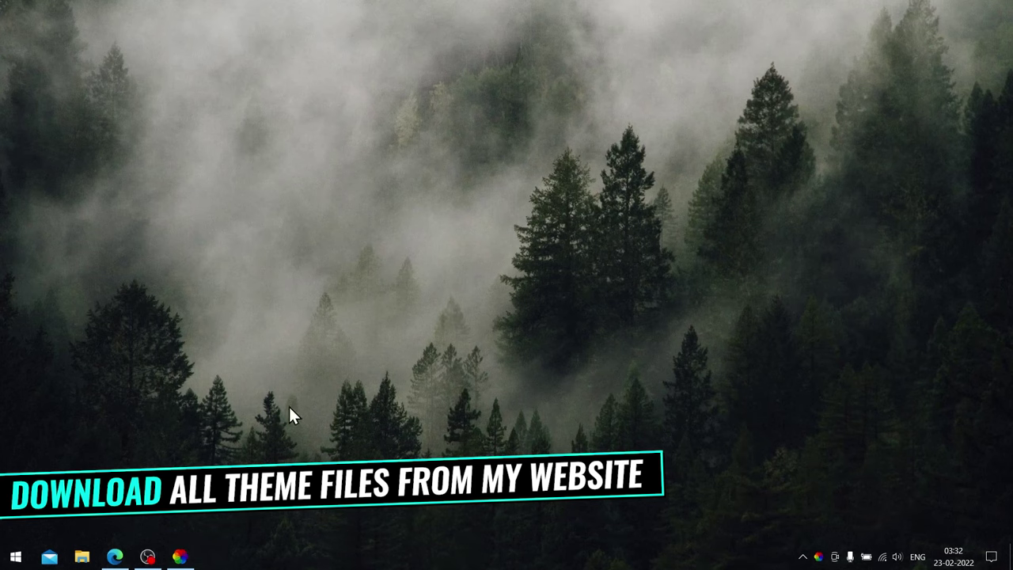
- In Microsoft Edge, download Naruto Theme Setup.zip from the Naruto Live Wallpaper page's Theme ZIP File link, and close the MEGA page
mouse_move(115, 554)
left_click(174, 523)
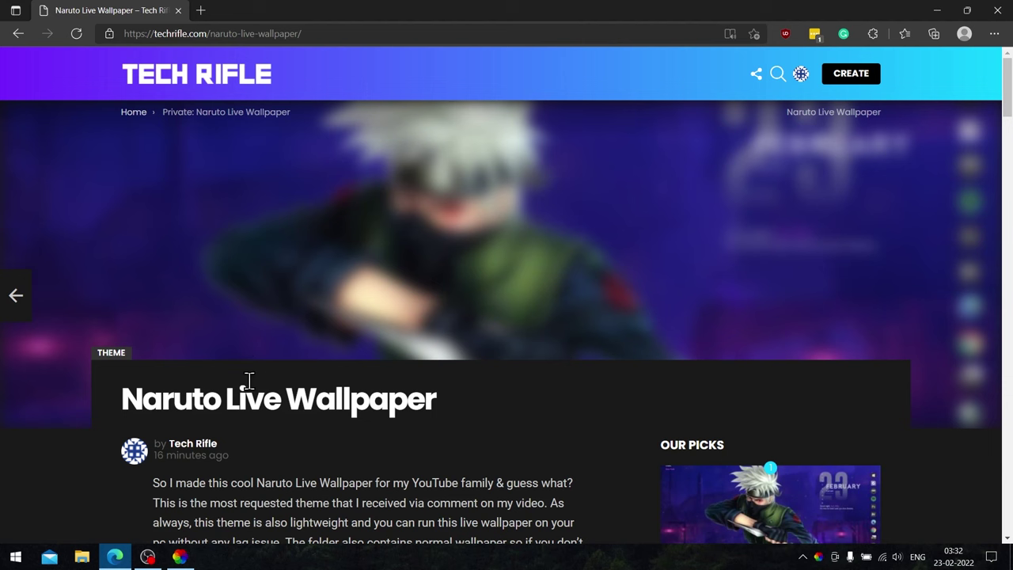
scroll(1005, 99, "down", 5)
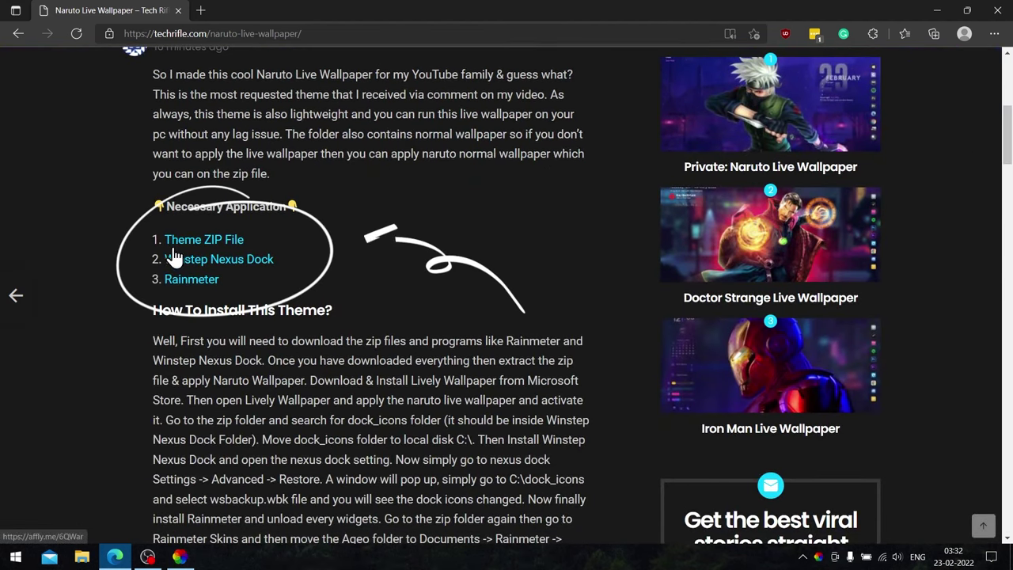
left_click(231, 238)
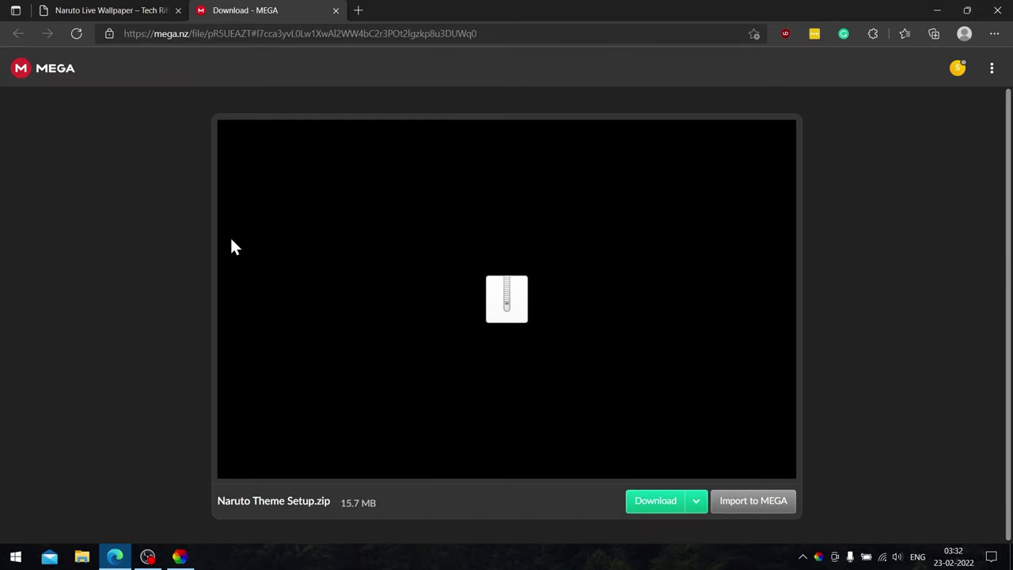
left_click(643, 504)
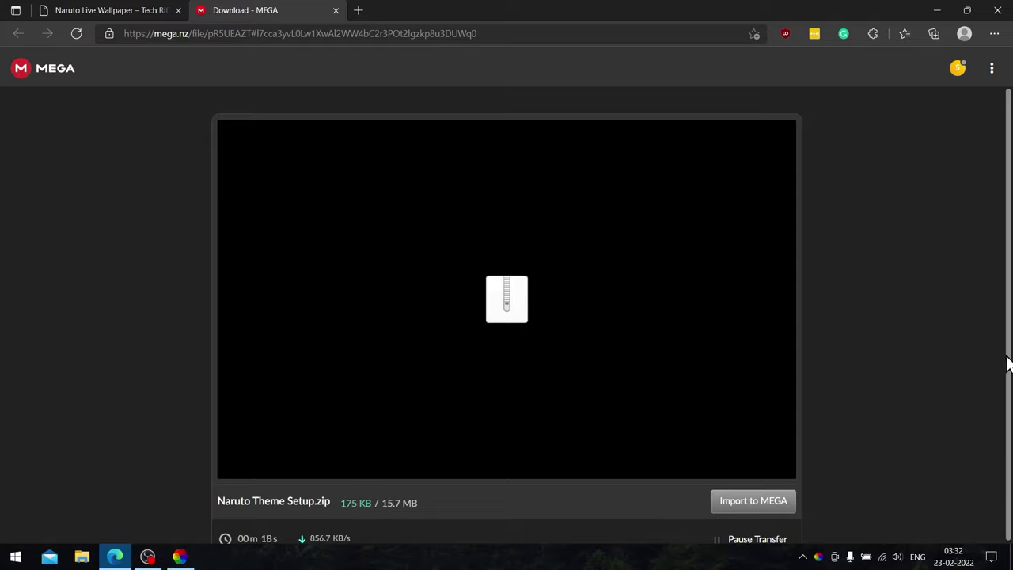
scroll(1005, 361, "down", 1)
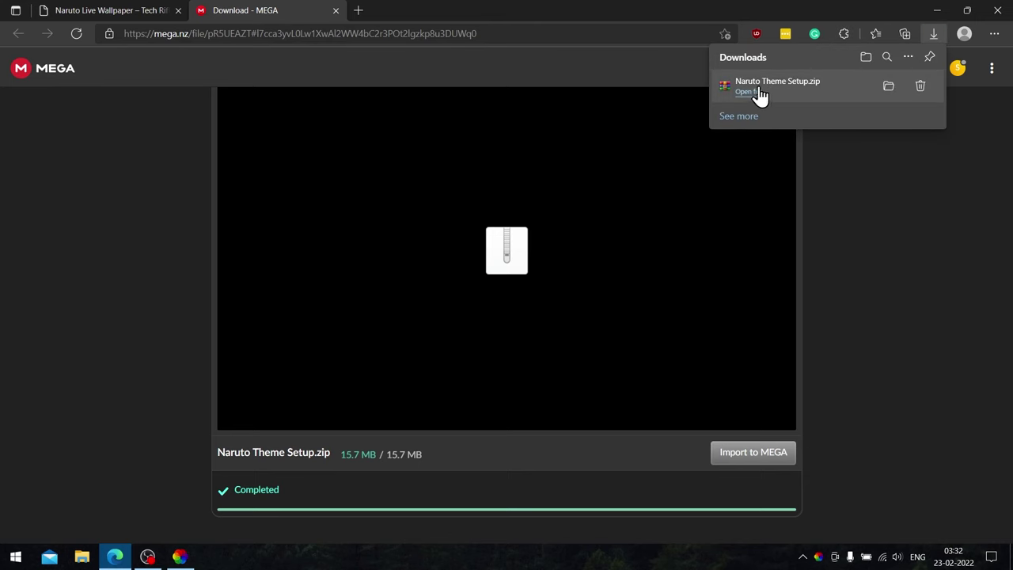
left_click(336, 11)
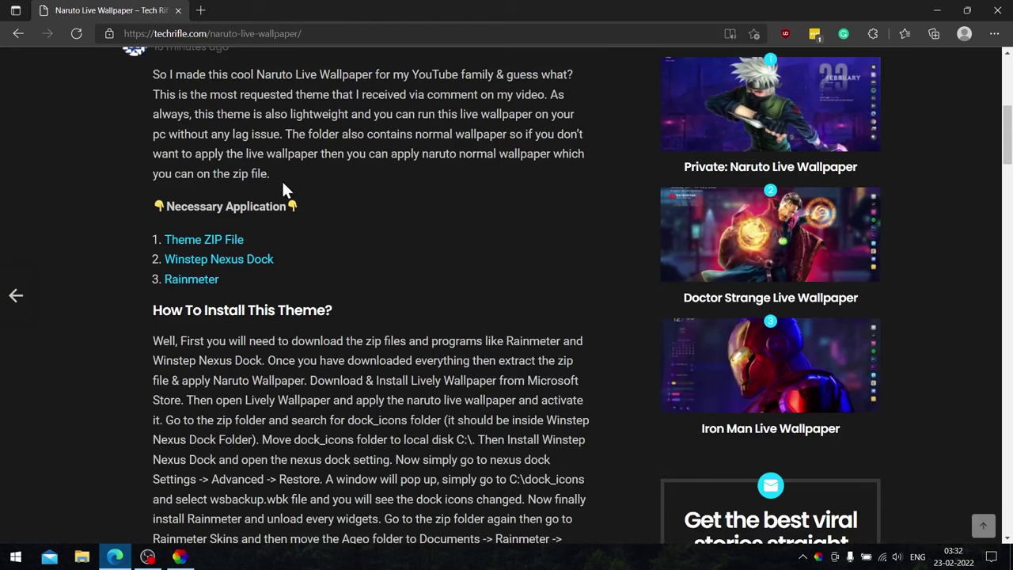
- Follow the Winstep Nexus Dock link, download the free Winstep Nexus edition and close its page
left_click(227, 260)
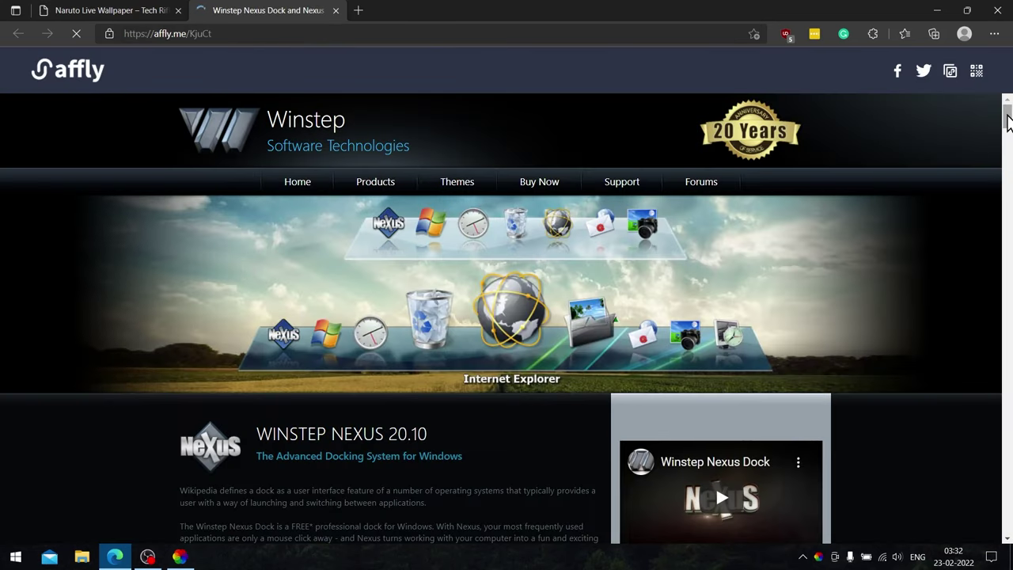
left_click_drag(1009, 119, 1009, 147)
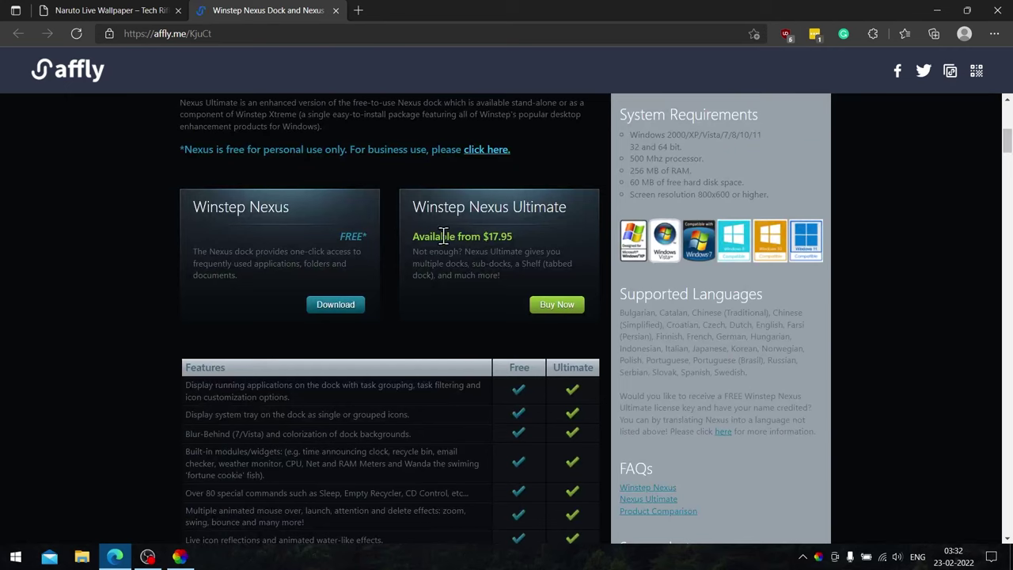
left_click(334, 305)
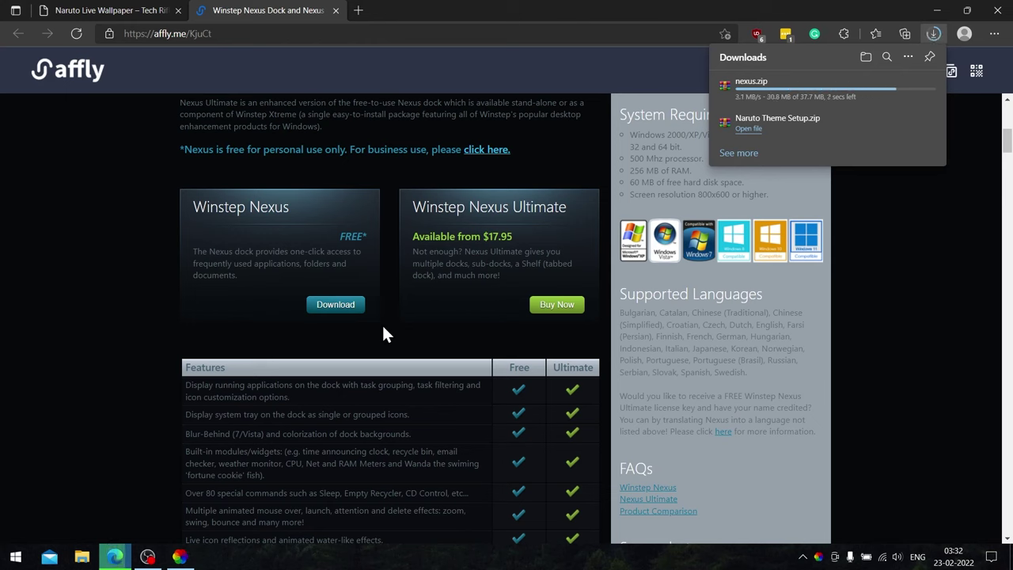
left_click(335, 10)
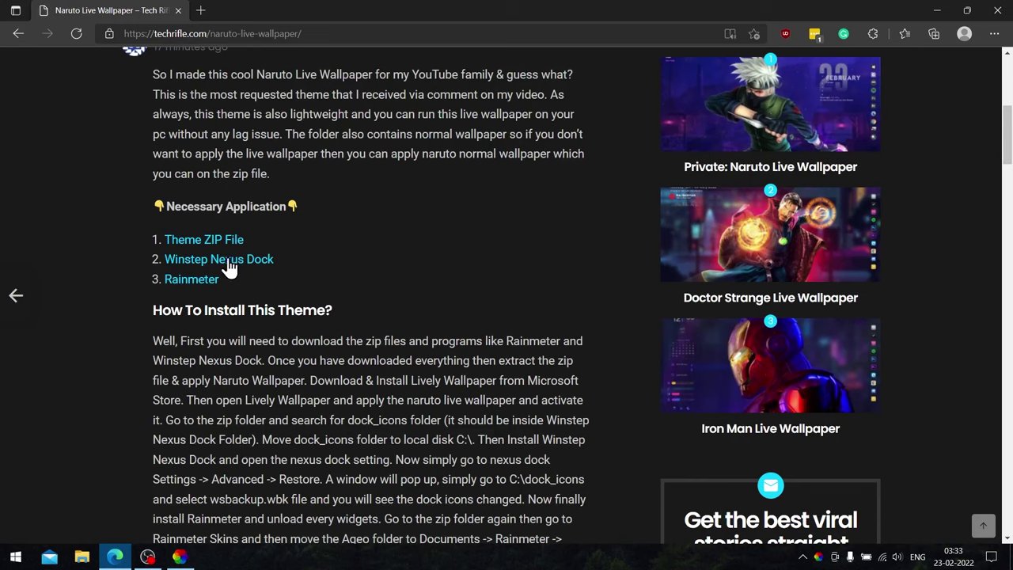
- Follow the Rainmeter link, download the 4.5.11 release and show the installer in the Downloads folder
left_click(194, 279)
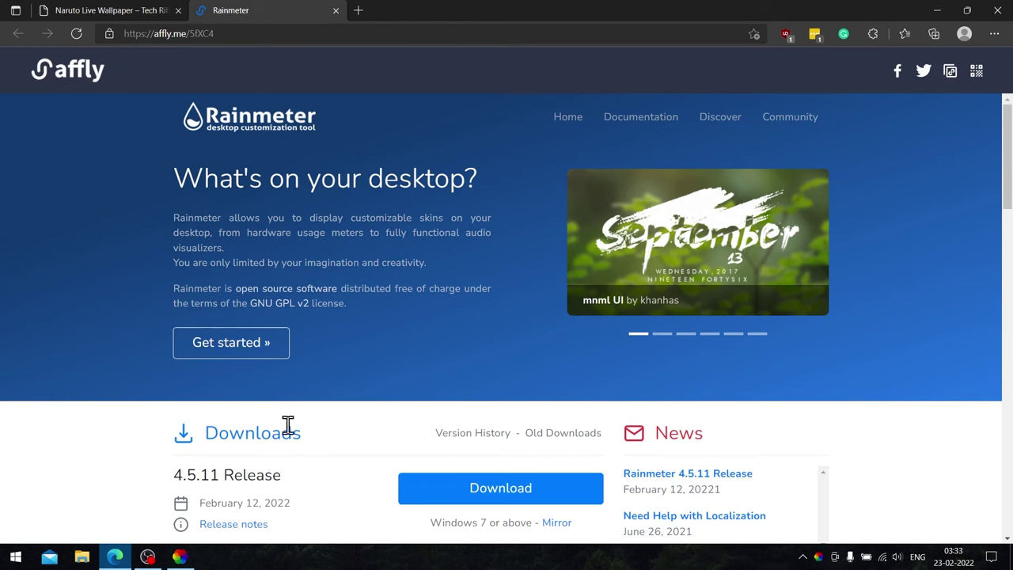
left_click(467, 497)
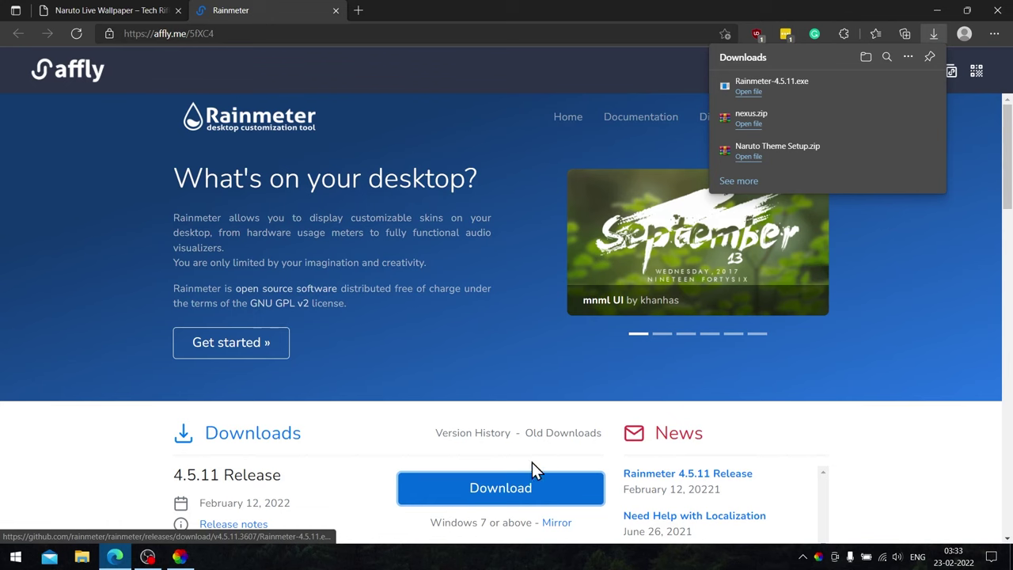
left_click(890, 89)
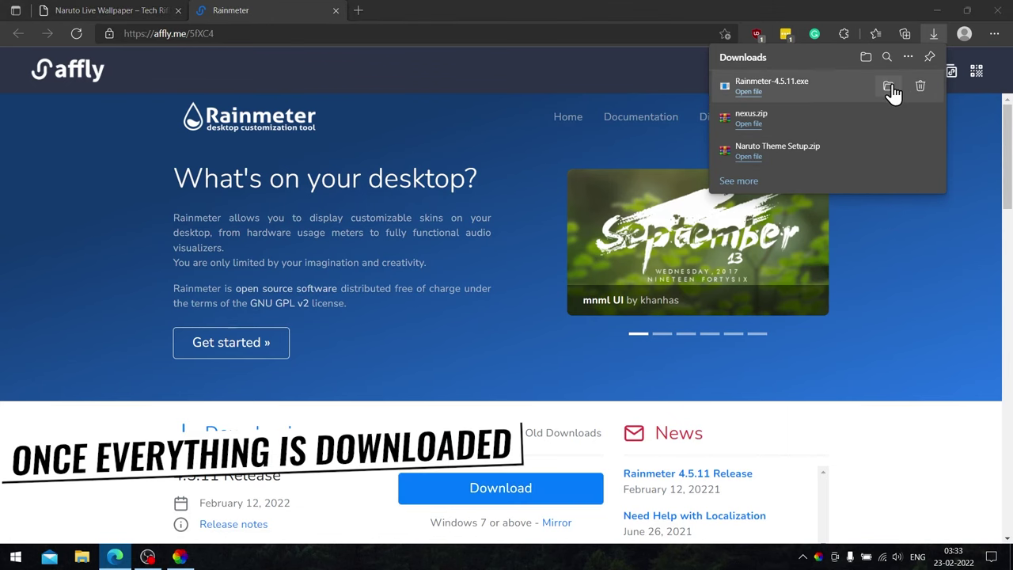
left_click_drag(870, 8, 563, 41)
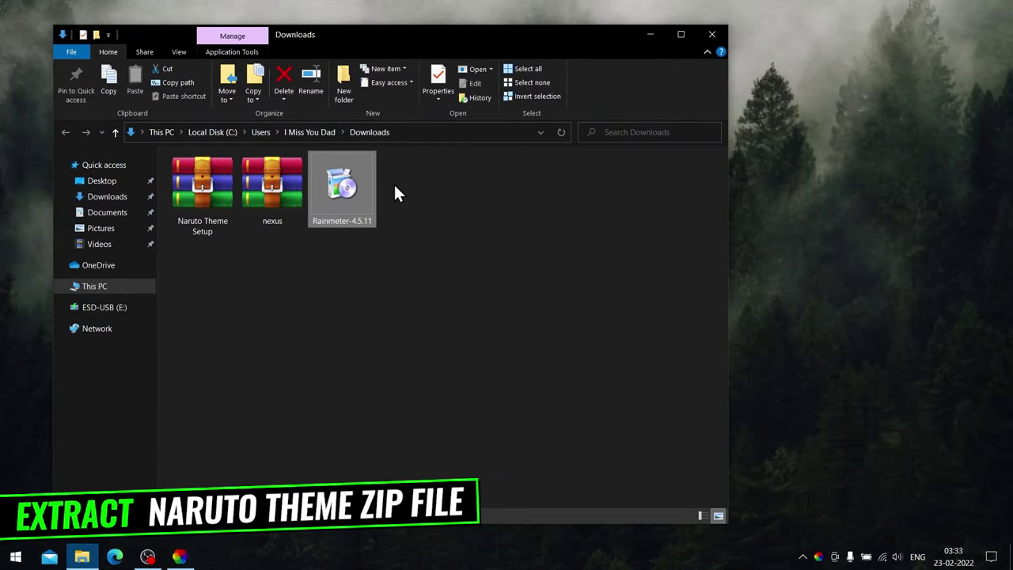
- Extract the Naruto Theme Setup archive into the Downloads folder and open the extracted folder
right_click(199, 190)
mouse_move(224, 231)
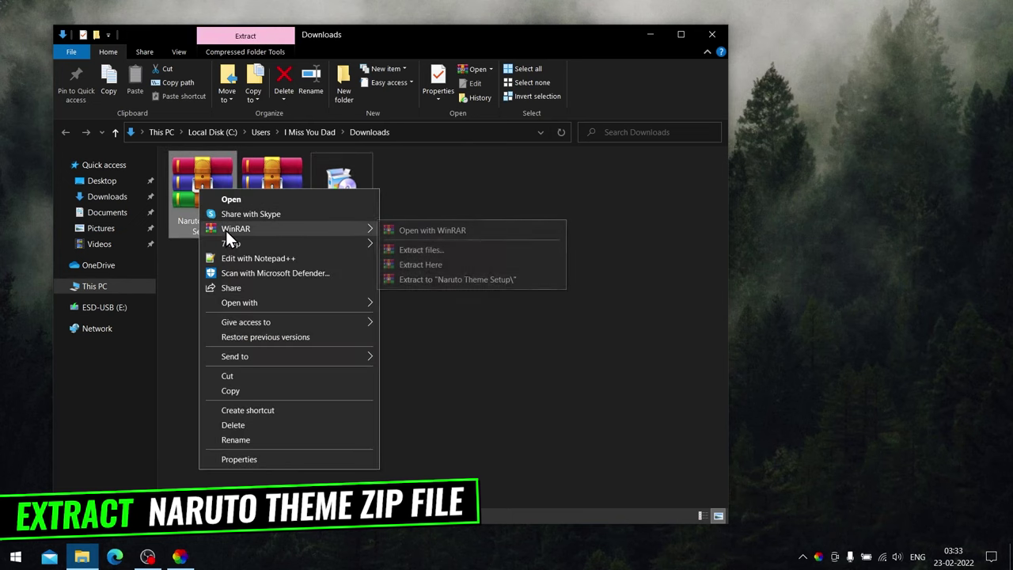
left_click(433, 265)
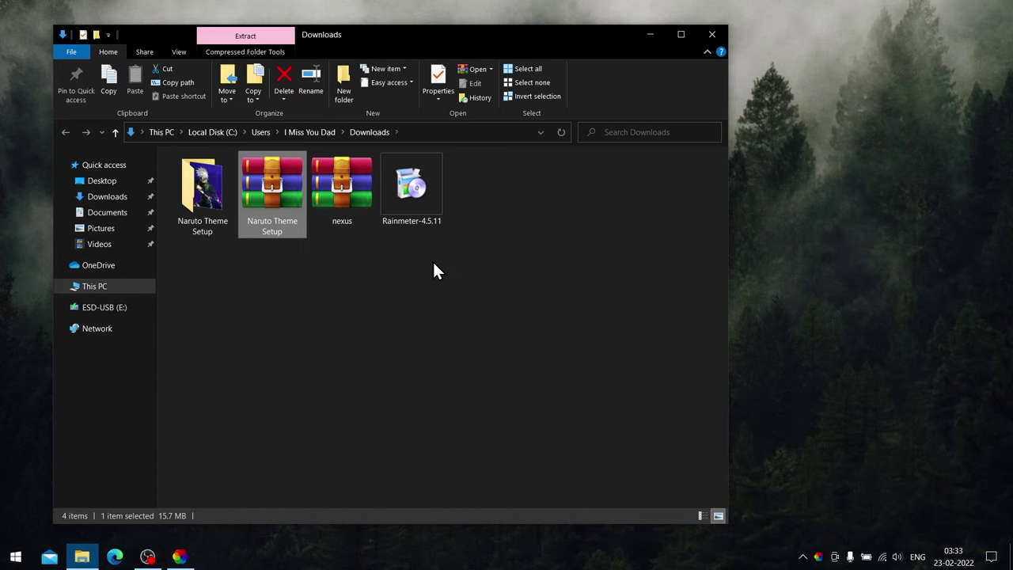
right_click(195, 193)
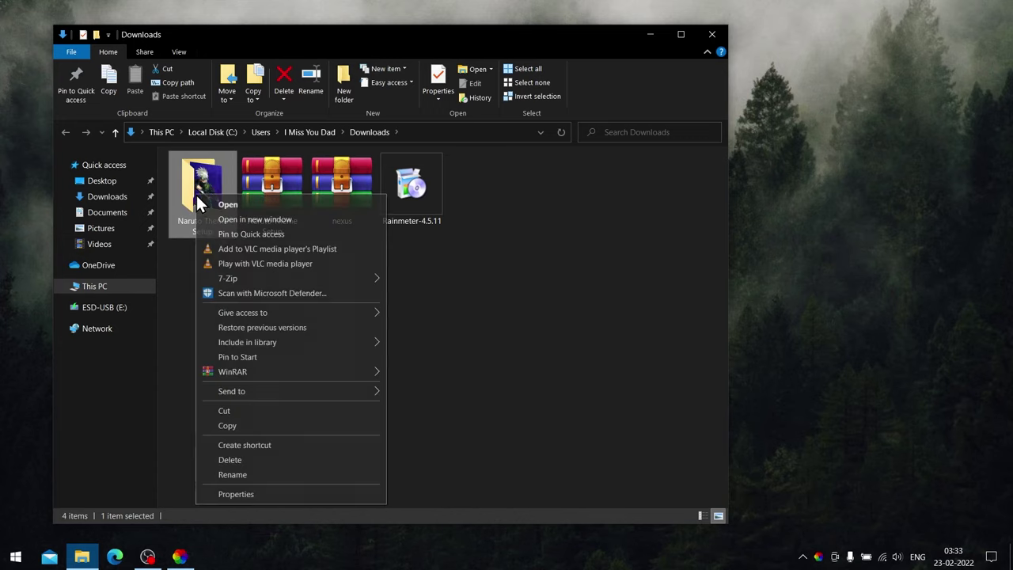
left_click(205, 203)
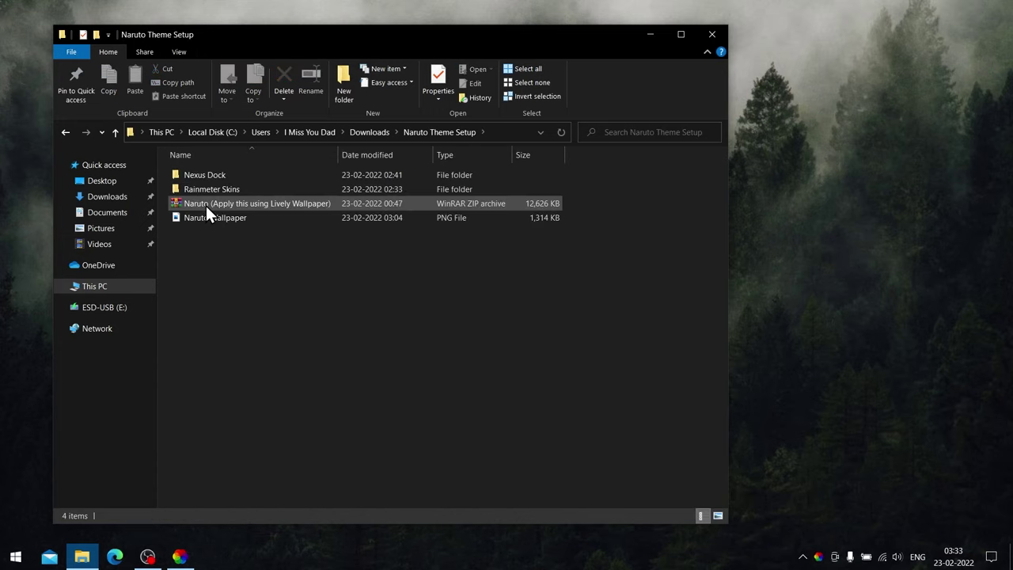
- Display the theme folder's contents as large icons and set the Naruto Wallpaper image as the desktop background
left_click(184, 52)
left_click(254, 70)
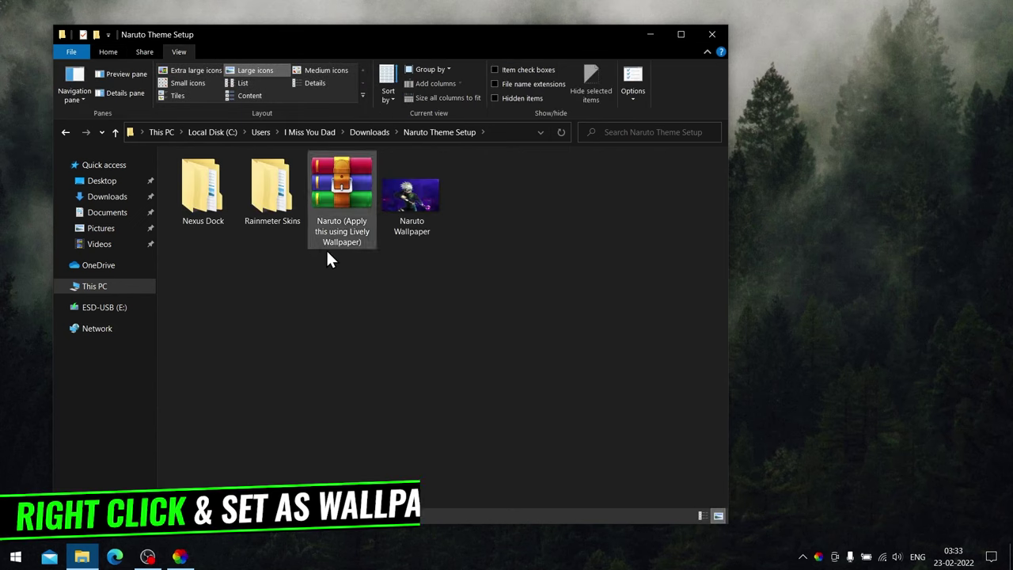
right_click(403, 189)
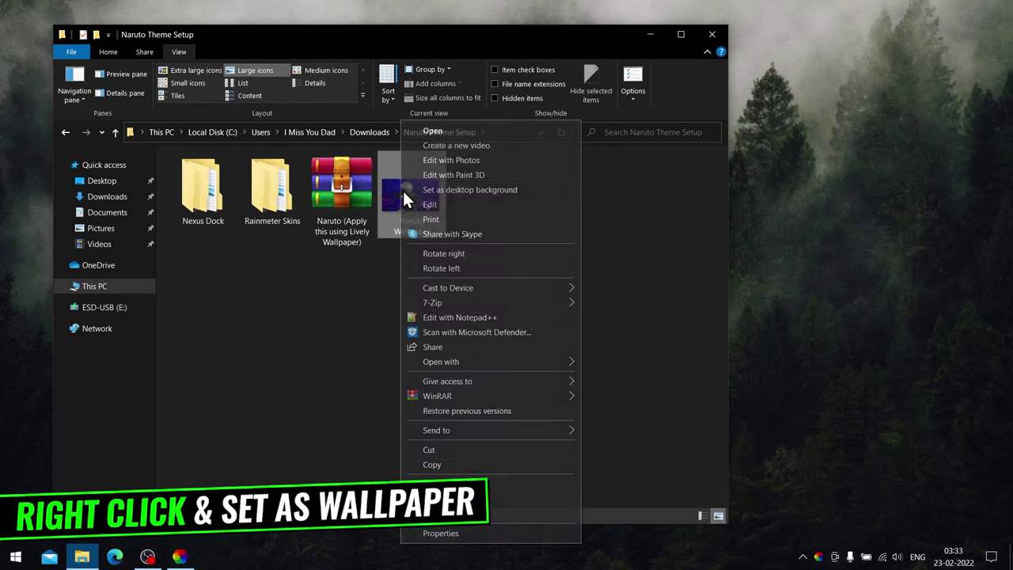
left_click(428, 194)
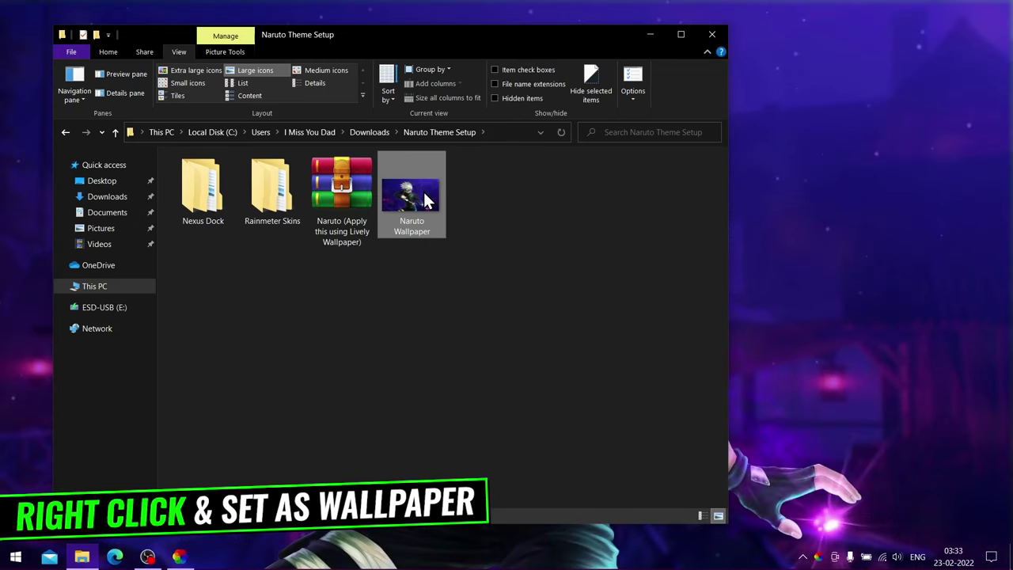
- Add the "Naruto (Apply this using Lively Wallpaper)" archive from the theme folder to the Lively Wallpaper library
left_click(345, 191)
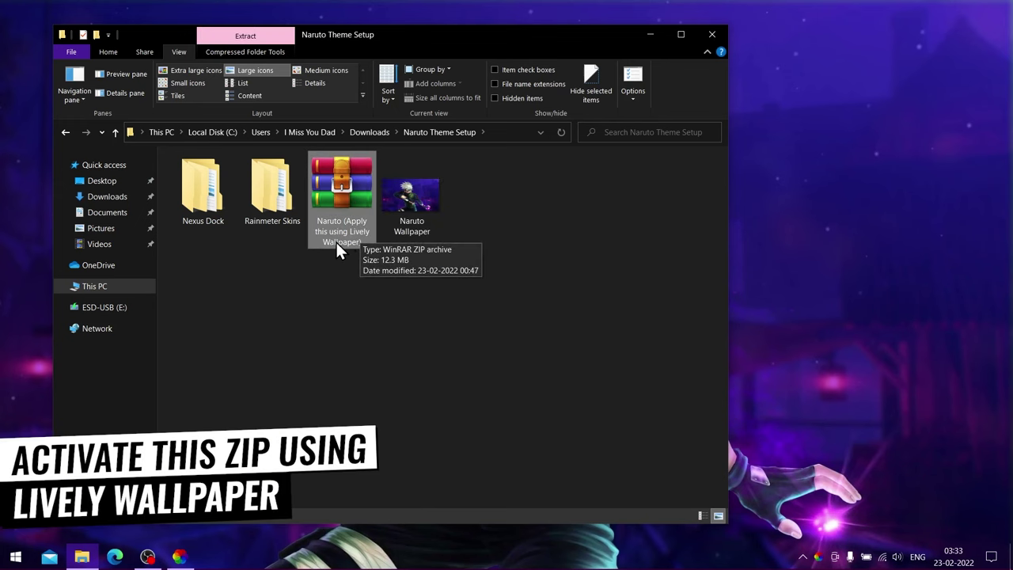
left_click(180, 557)
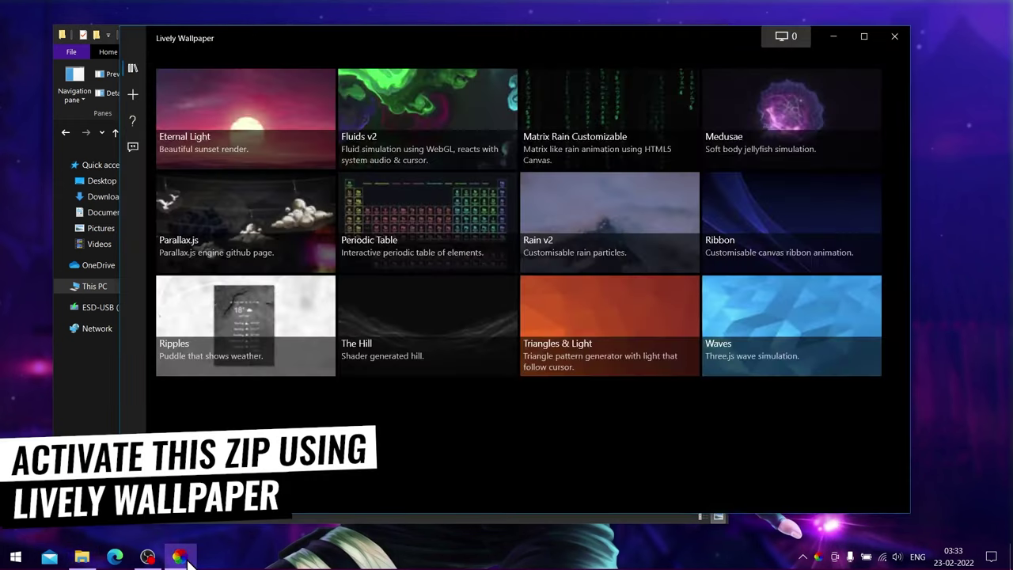
left_click(133, 93)
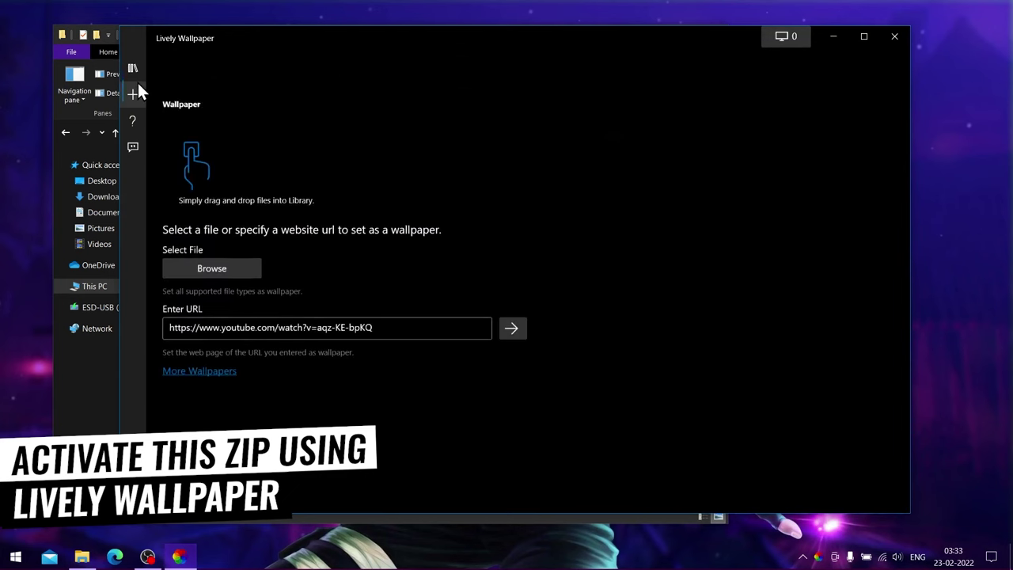
left_click_drag(194, 40, 467, 58)
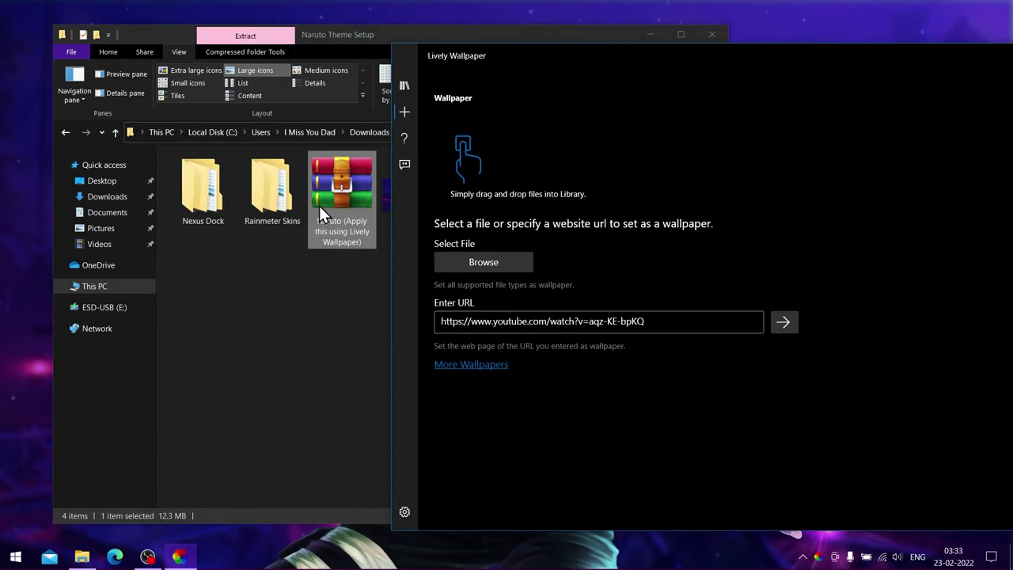
left_click_drag(319, 205, 502, 234)
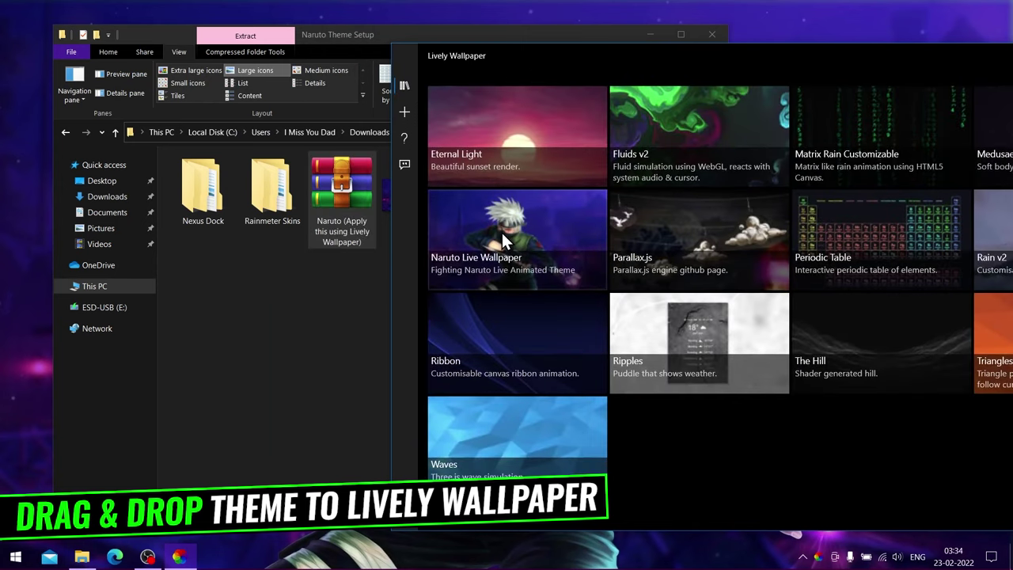
- Activate Naruto Live Wallpaper from the Lively library, and clear the Lively and File Explorer windows off the desktop
left_click_drag(537, 63, 337, 46)
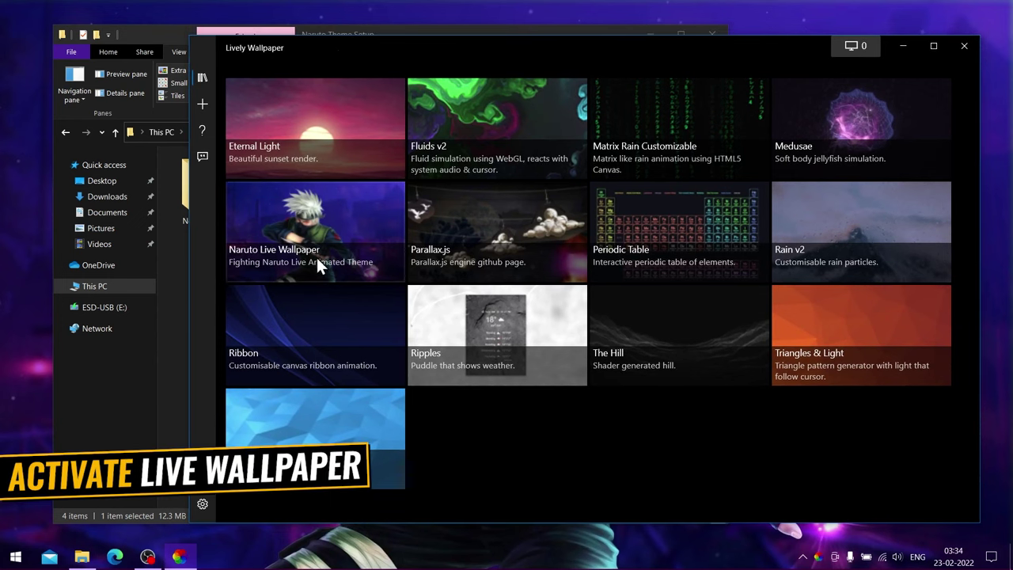
left_click(300, 241)
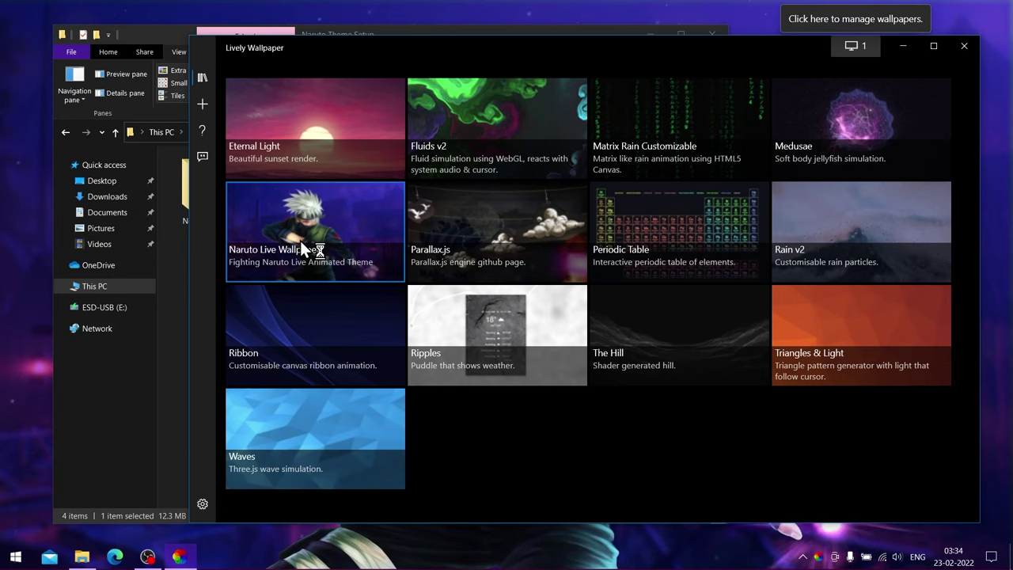
left_click(965, 46)
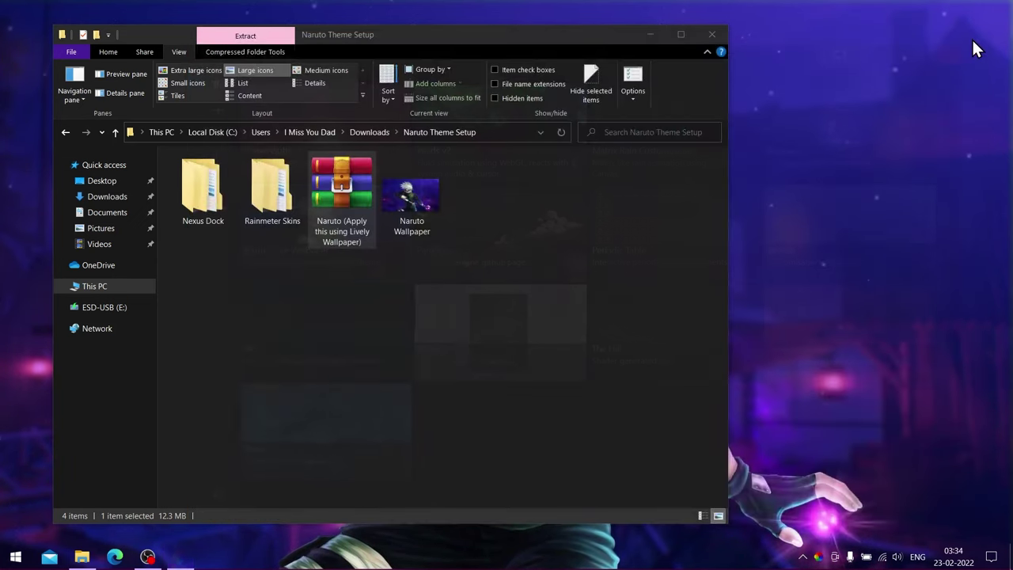
left_click(650, 38)
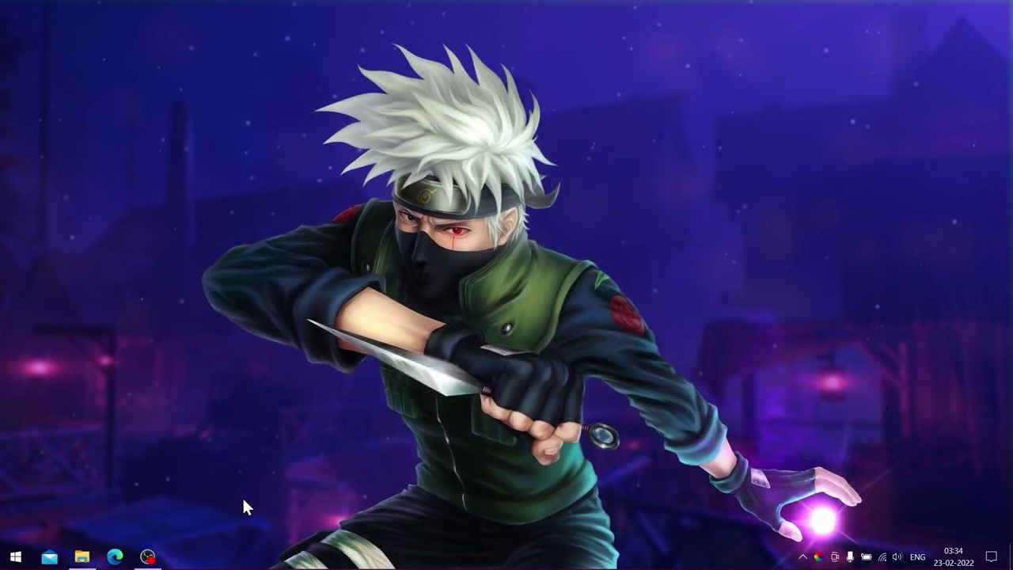
- Cut the dock_icons folder from the Nexus Dock folder inside Naruto Theme Setup
left_click(83, 557)
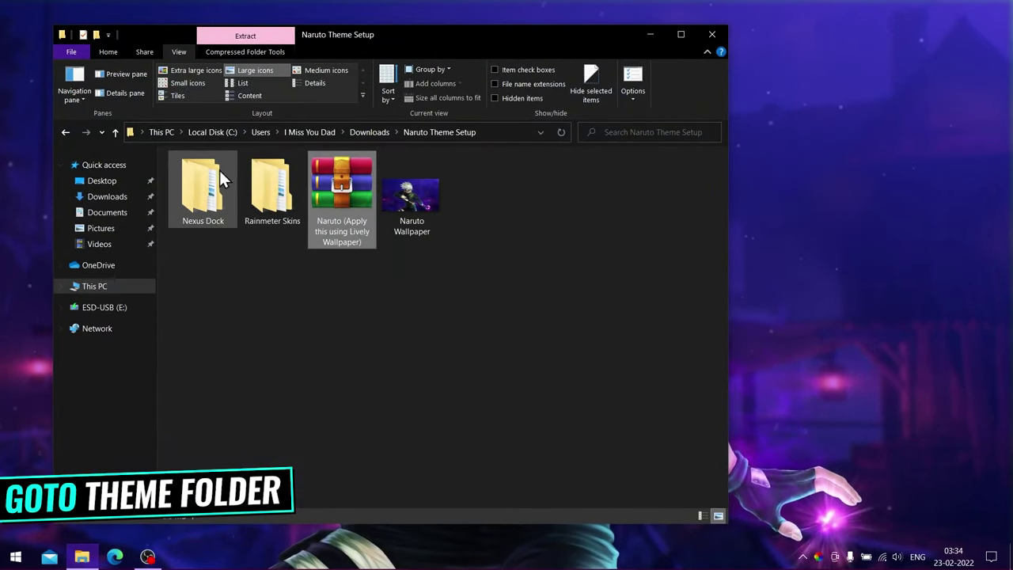
left_click(205, 212)
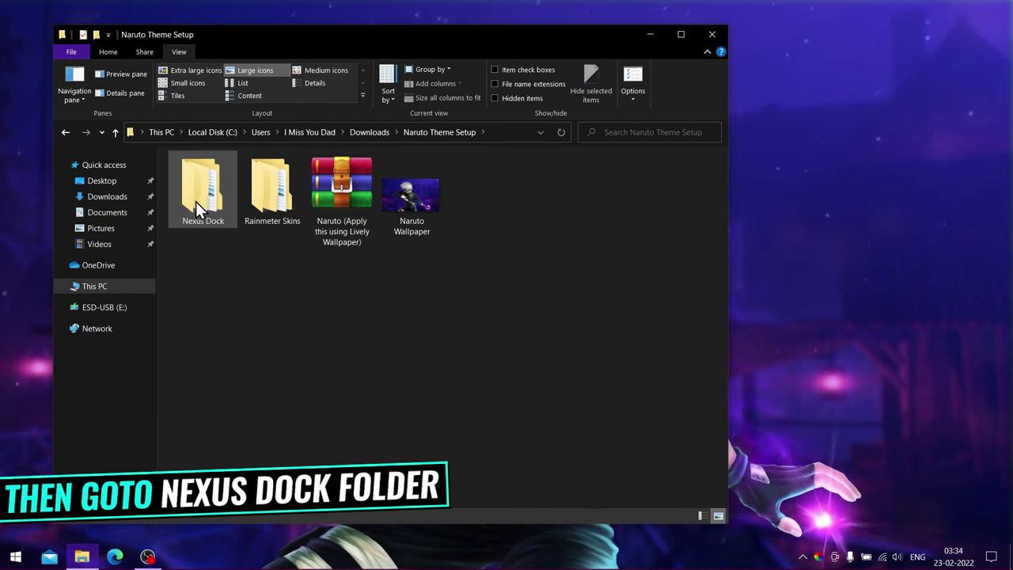
left_click(205, 195)
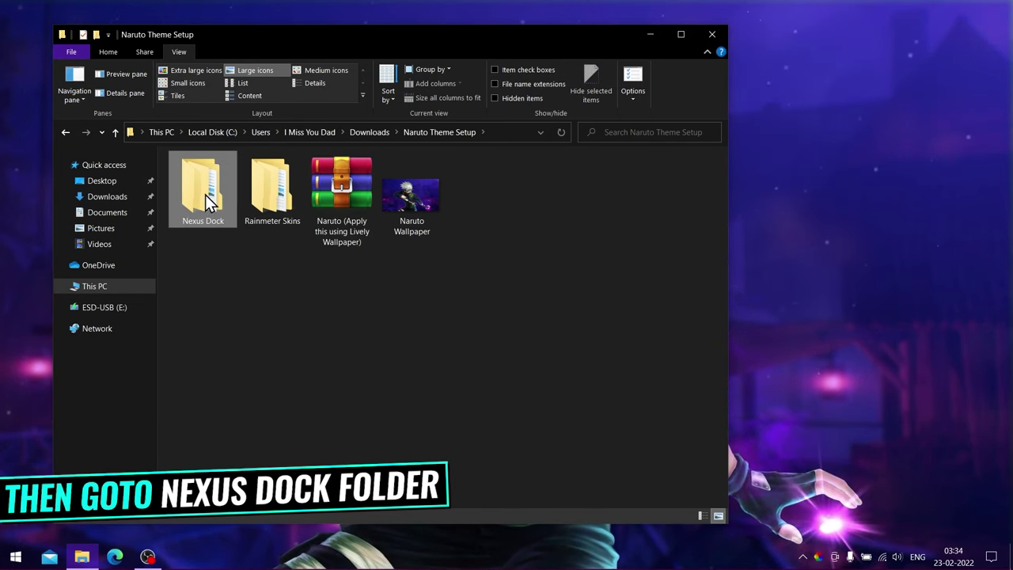
right_click(205, 195)
left_click(213, 201)
left_click(210, 178)
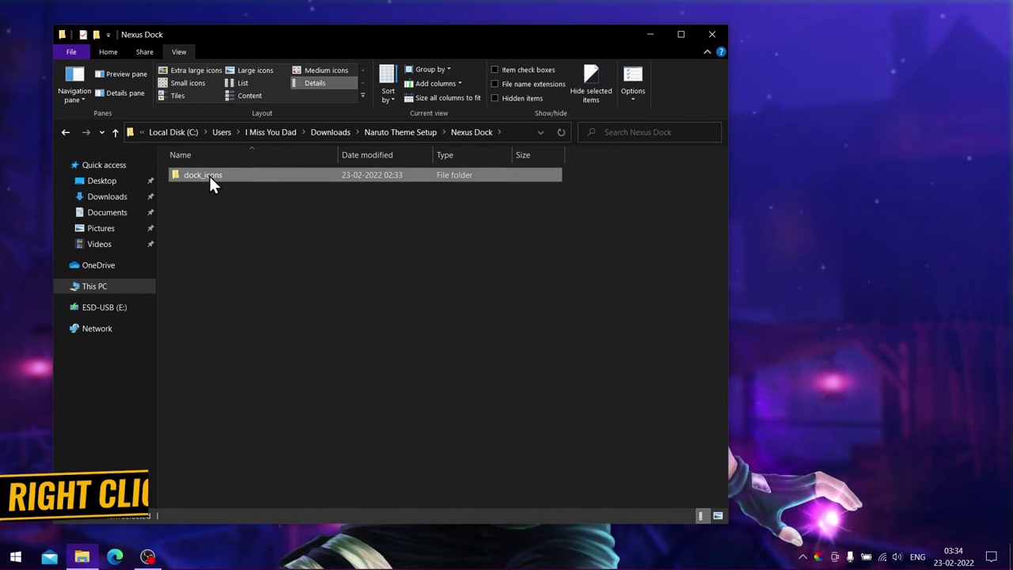
right_click(224, 176)
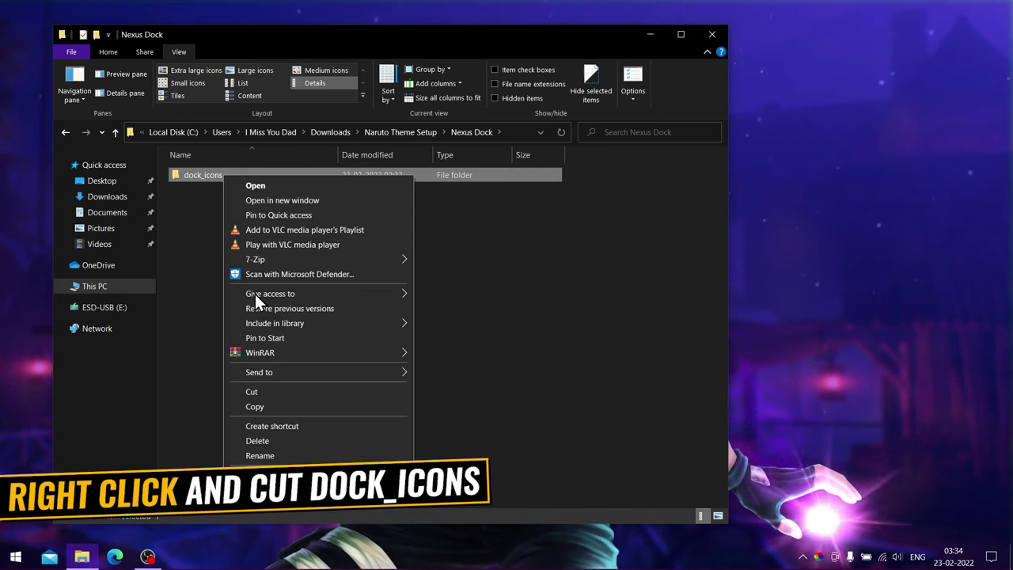
left_click(269, 391)
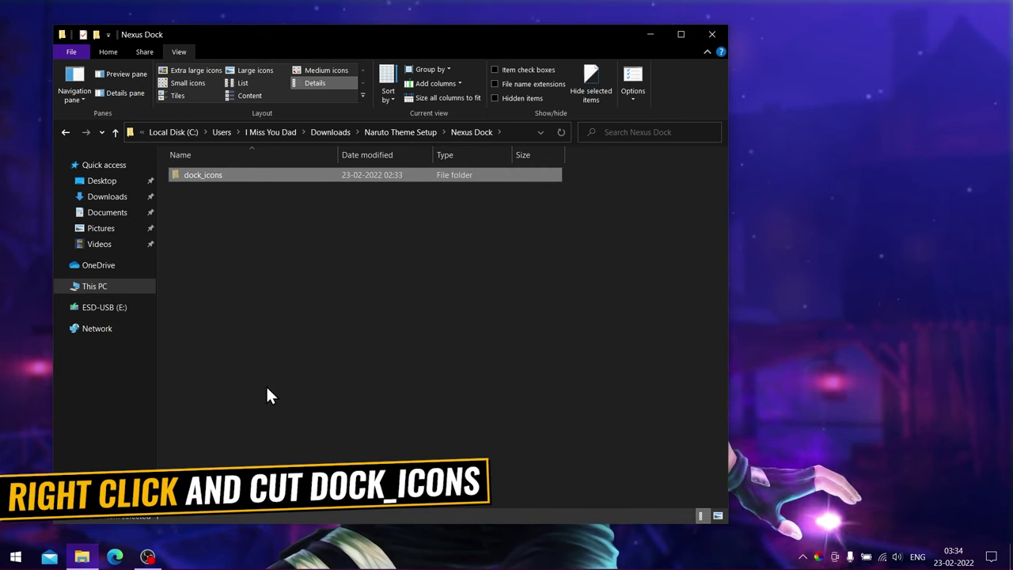
- Paste the dock_icons folder into the root of Local Disk (C:)
left_click(99, 290)
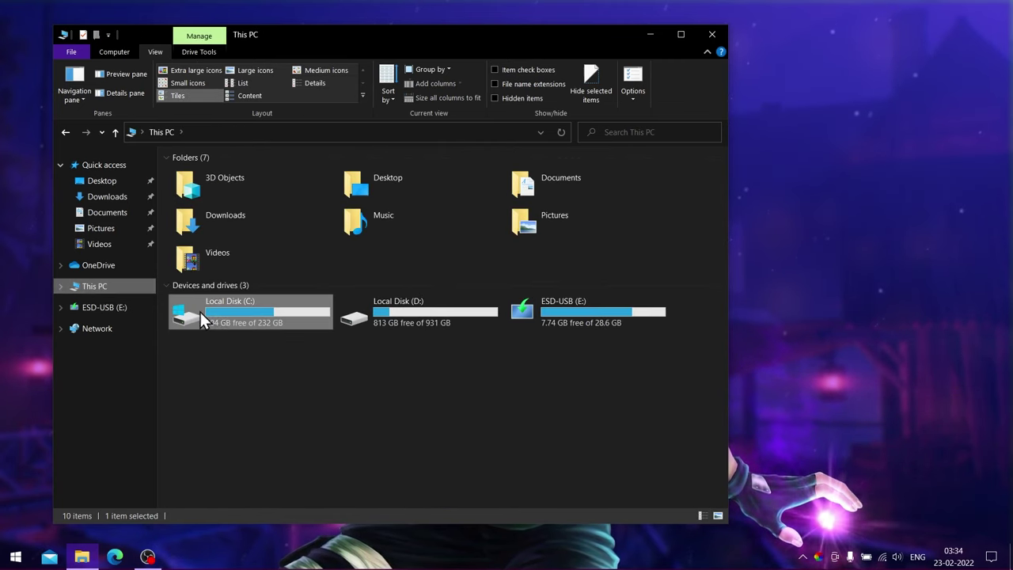
right_click(223, 303)
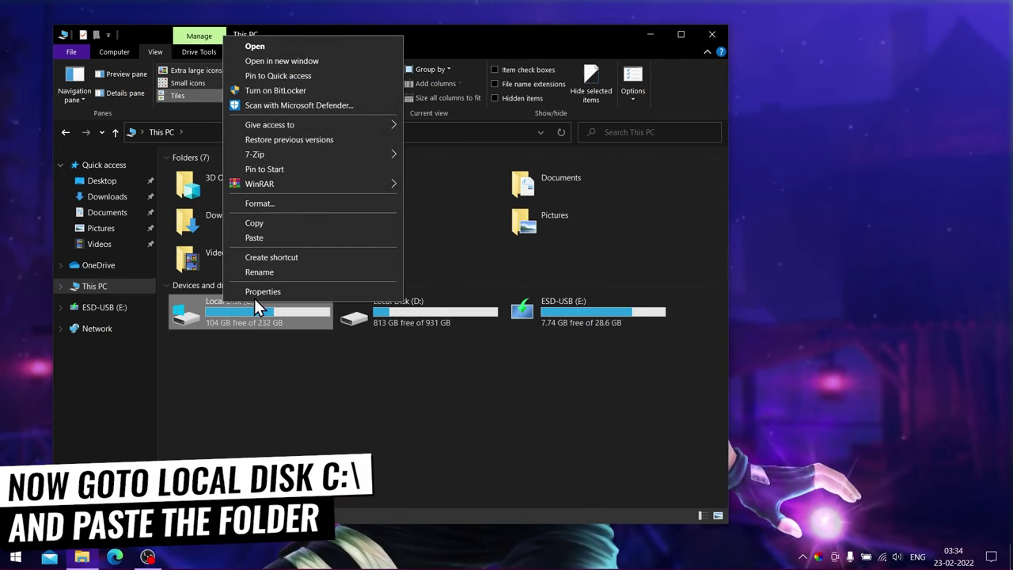
left_click(250, 47)
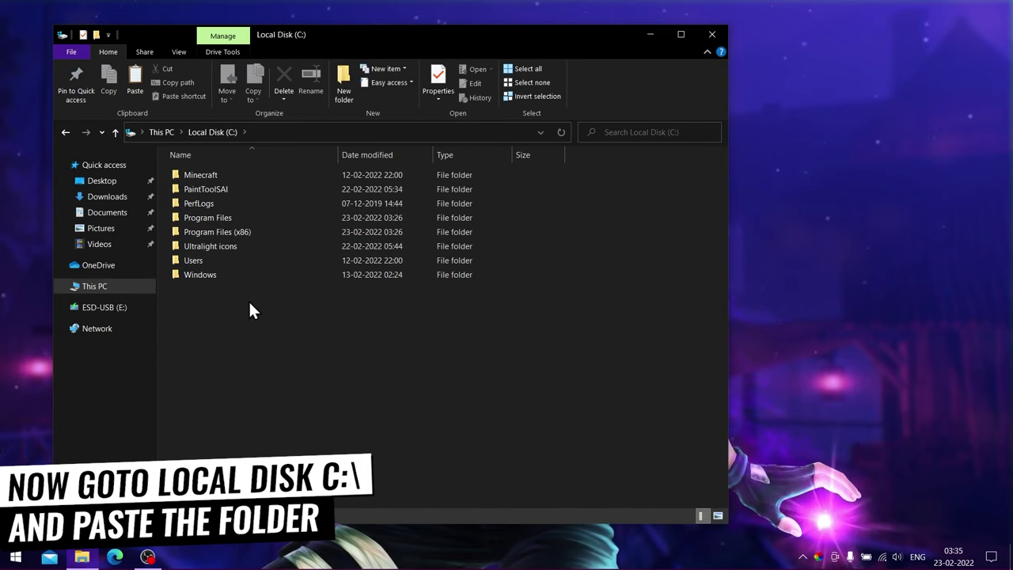
right_click(260, 328)
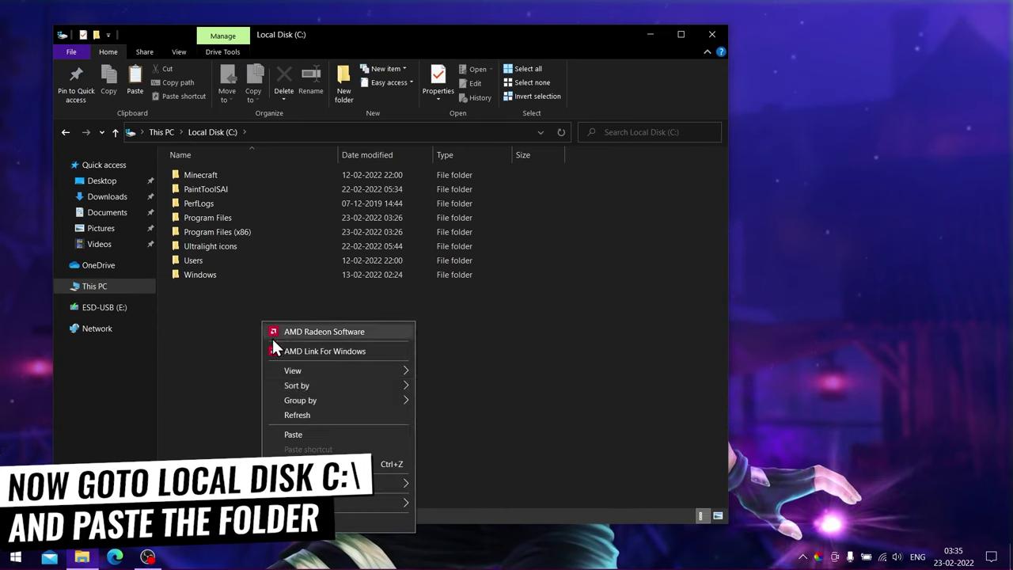
left_click(292, 435)
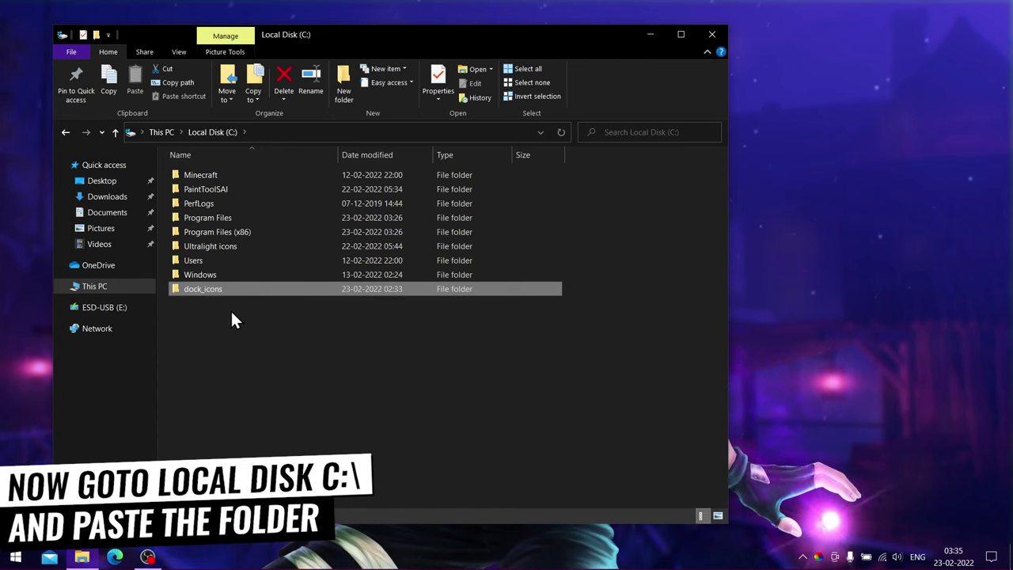
- Run NexusSetup from the nexus archive in Downloads and choose English as the setup language
left_click(103, 198)
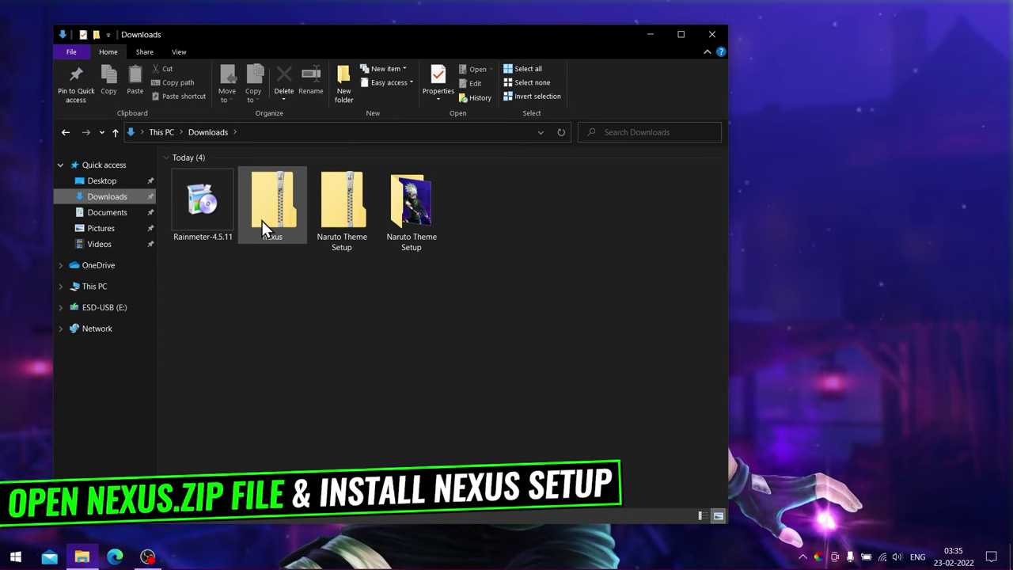
right_click(269, 211)
left_click(277, 211)
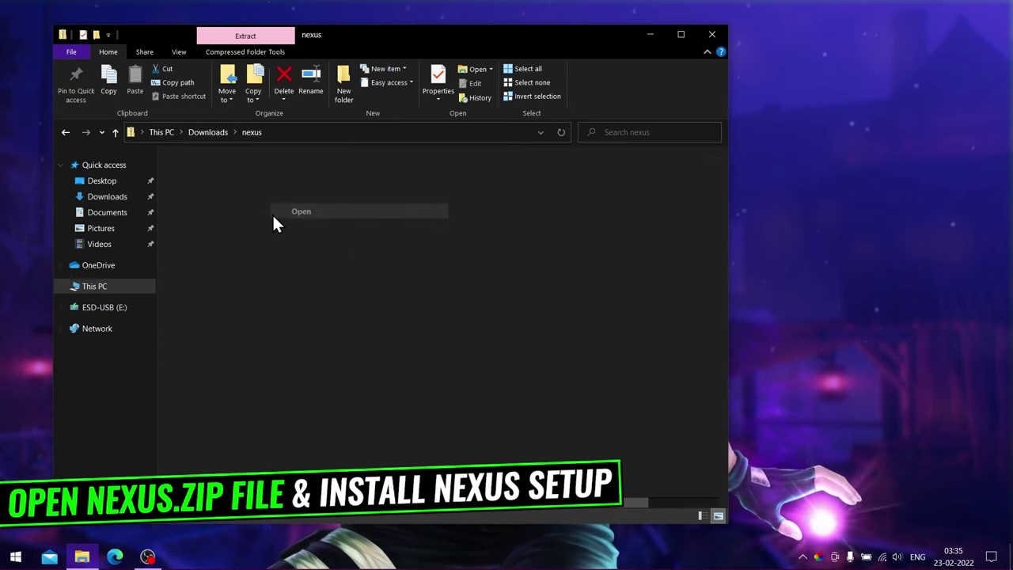
right_click(187, 174)
left_click(204, 180)
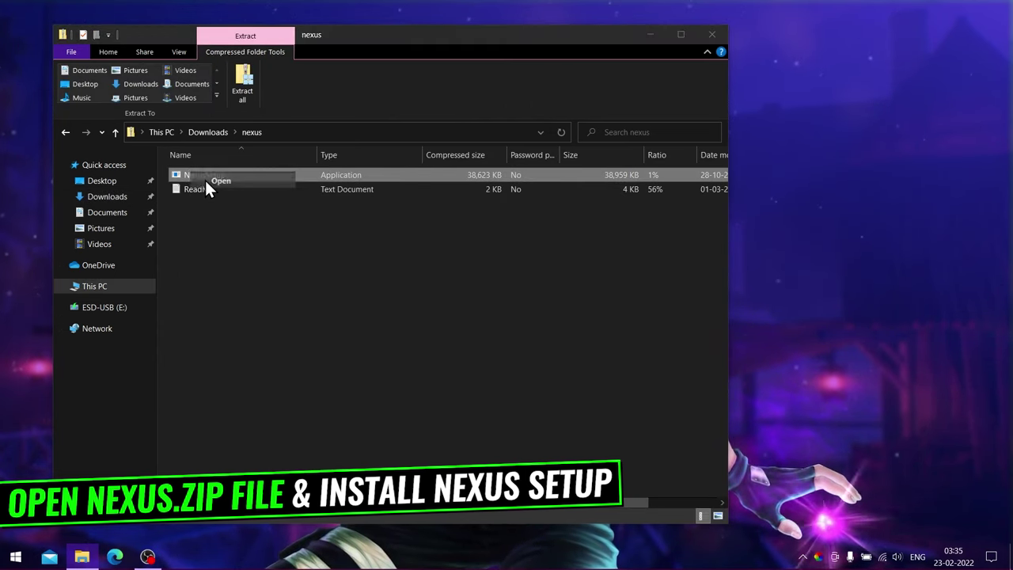
left_click(530, 304)
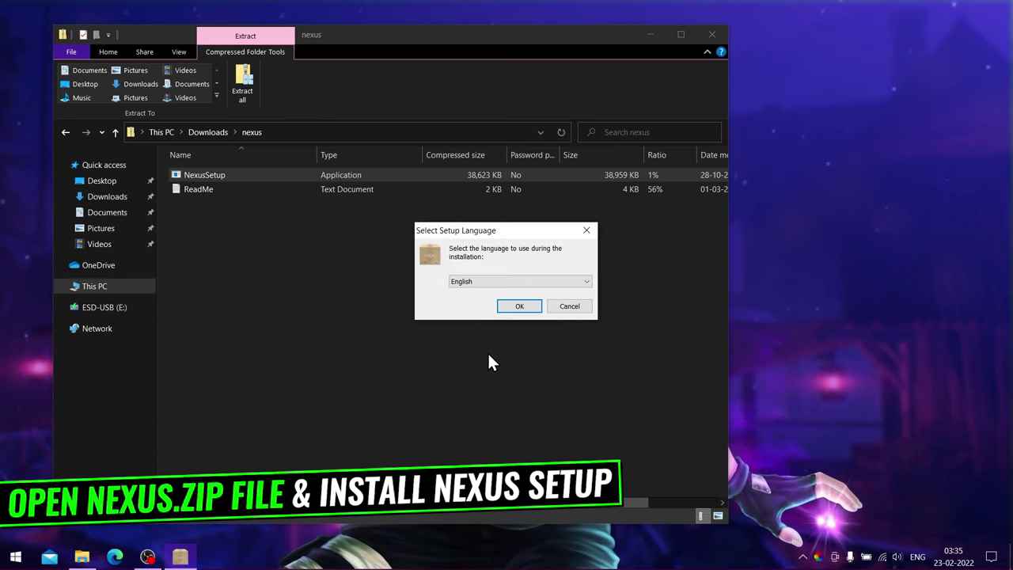
left_click(520, 309)
- Accept the Nexus license agreement, install to C:\Program Files (x86)\Winstep with Launch Nexus enabled, and minimize the File Explorer window
left_click(462, 342)
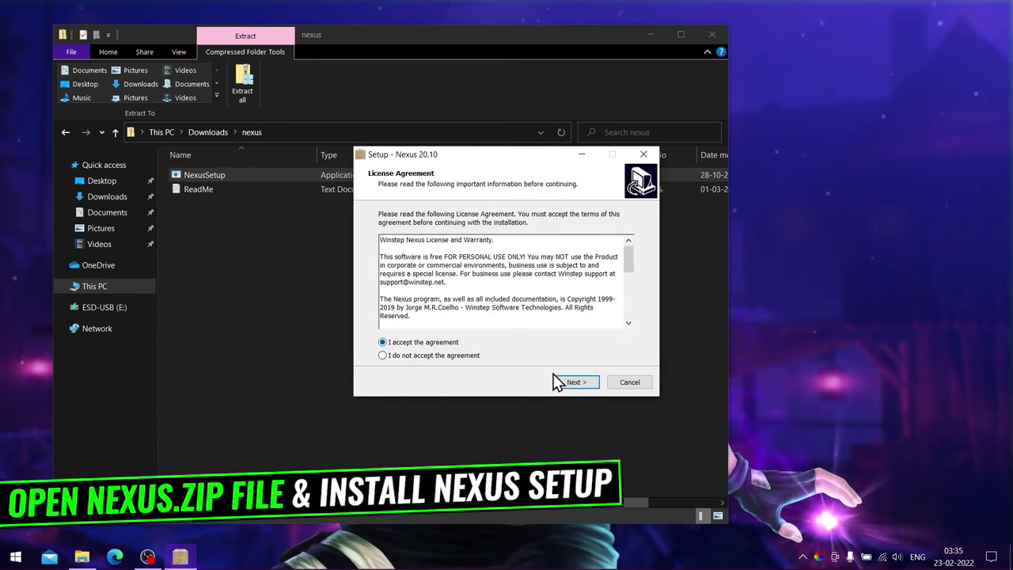
left_click(575, 382)
left_click(574, 381)
left_click(575, 382)
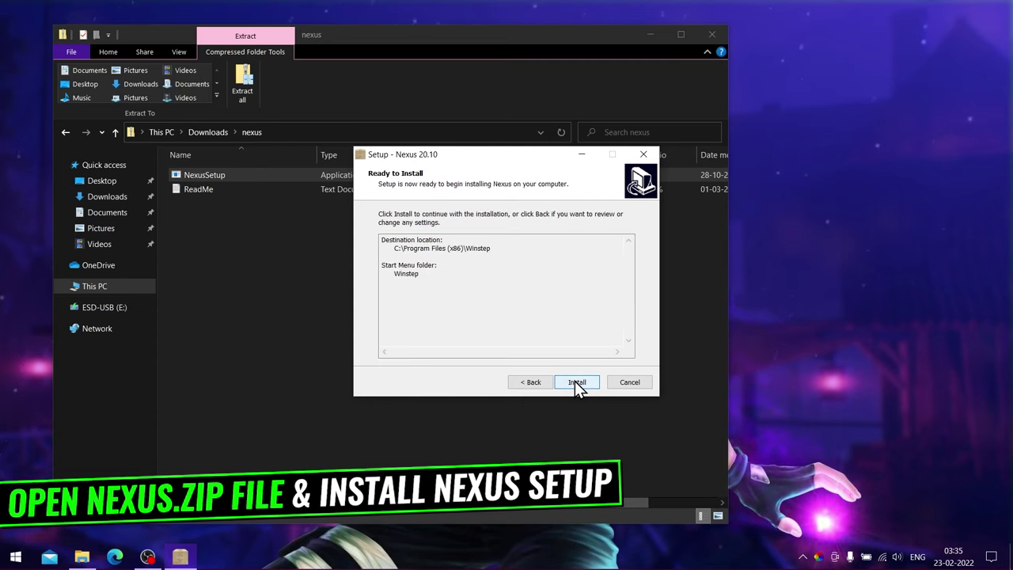
left_click(575, 381)
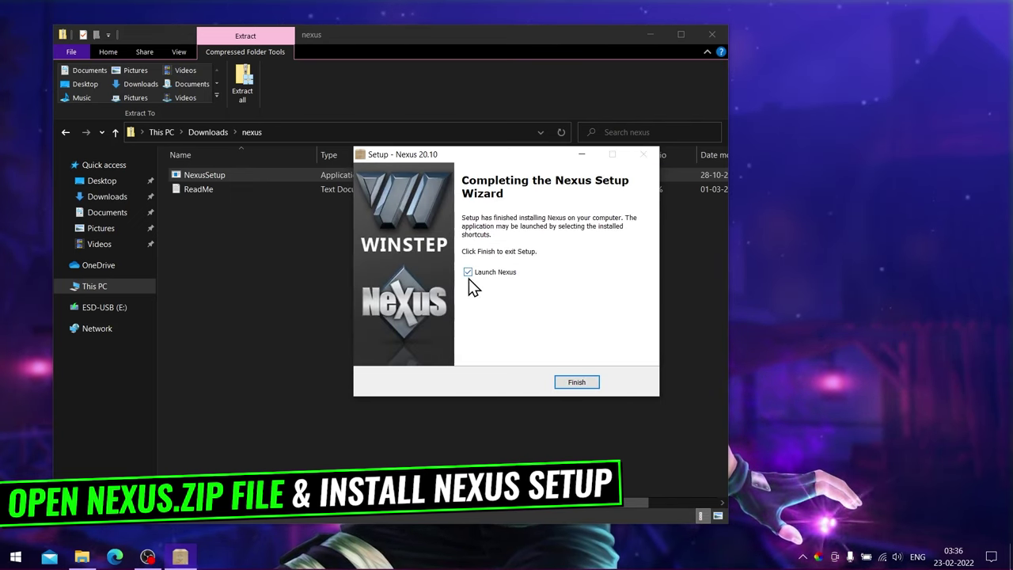
left_click(575, 383)
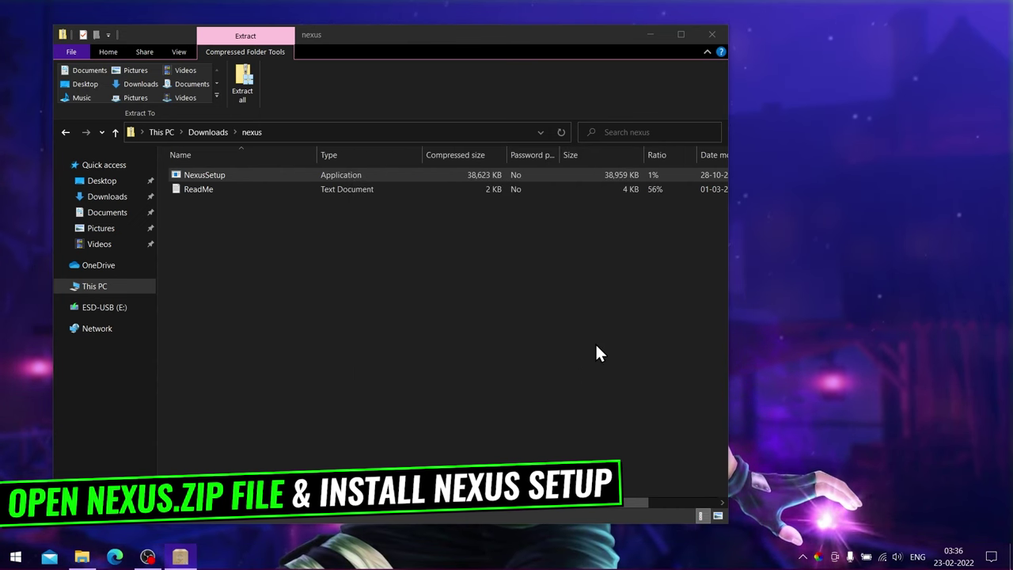
left_click(647, 35)
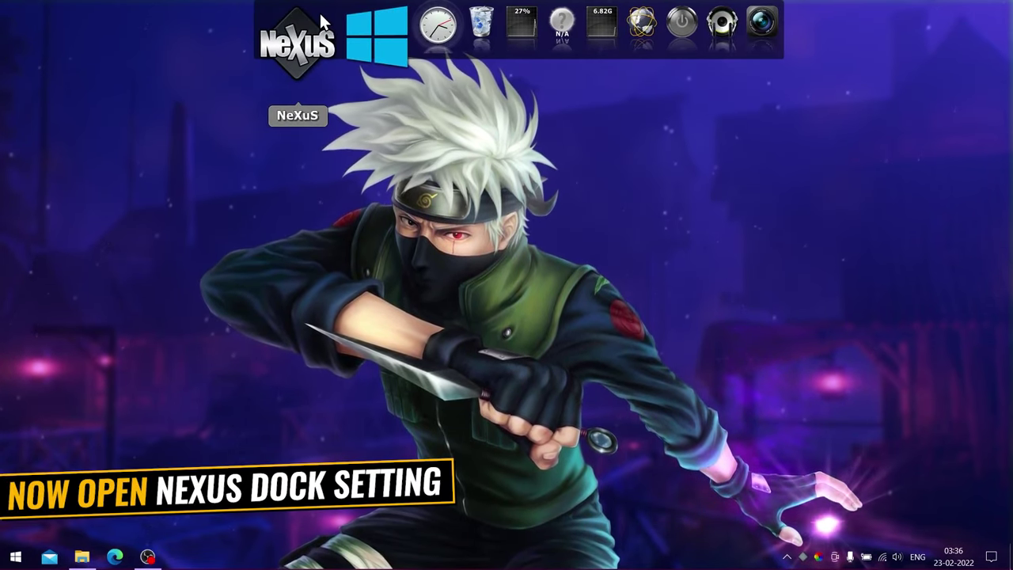
- Restore the Nexus dock configuration from wsbackup.wbk in C:\dock_icons through the advanced preferences, and accept the preferences
left_click(312, 43)
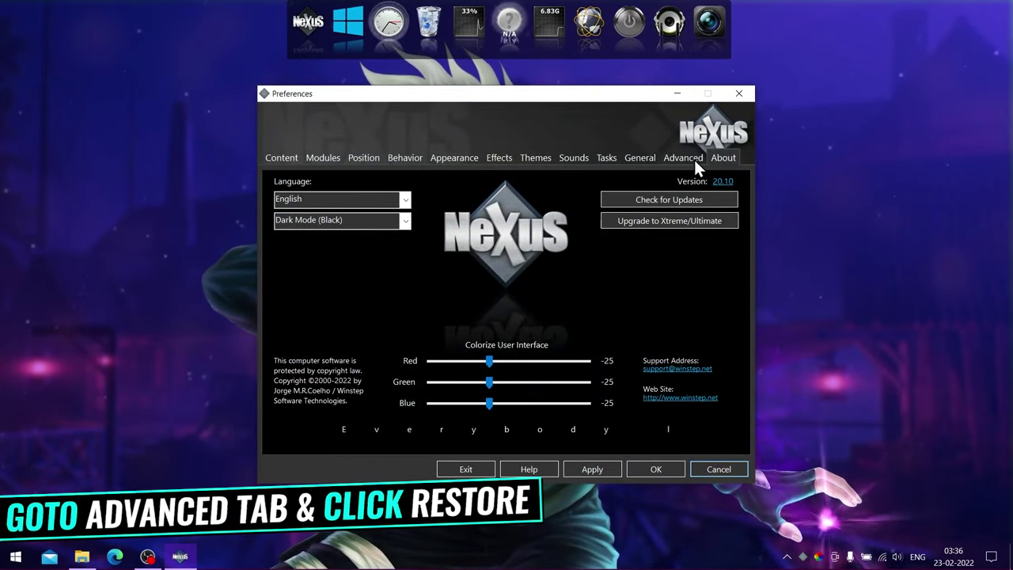
left_click(682, 159)
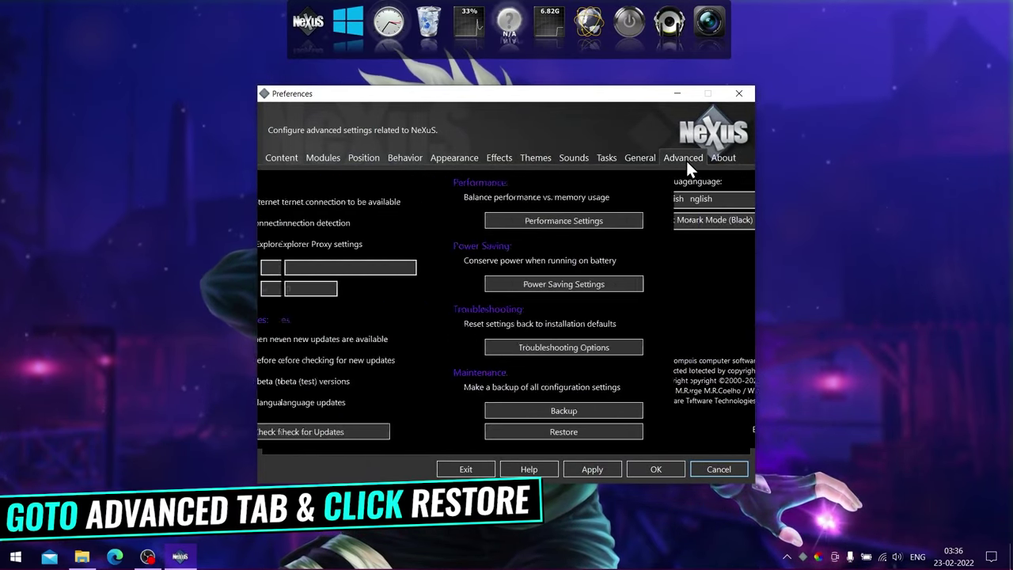
left_click(624, 433)
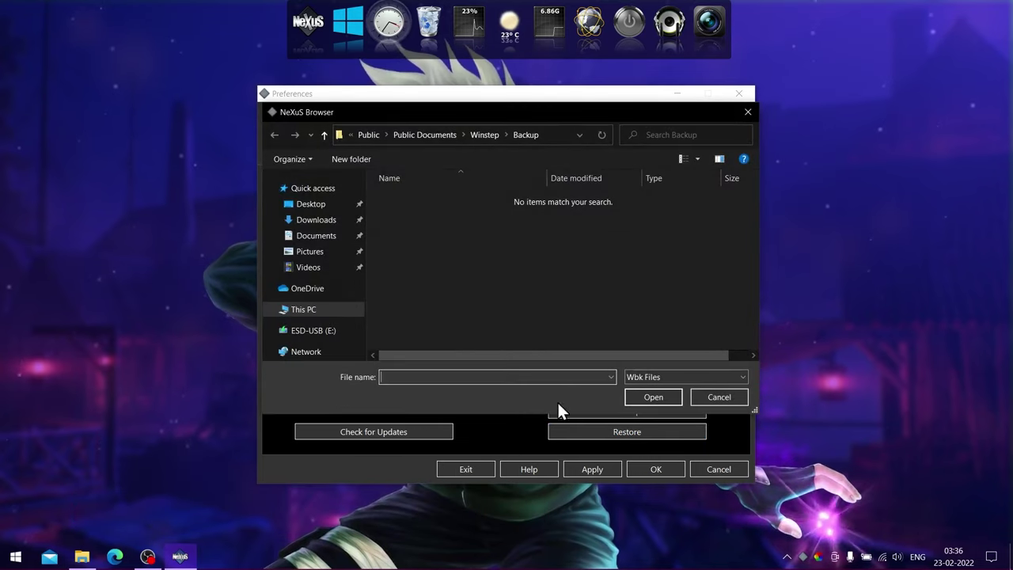
left_click(317, 313)
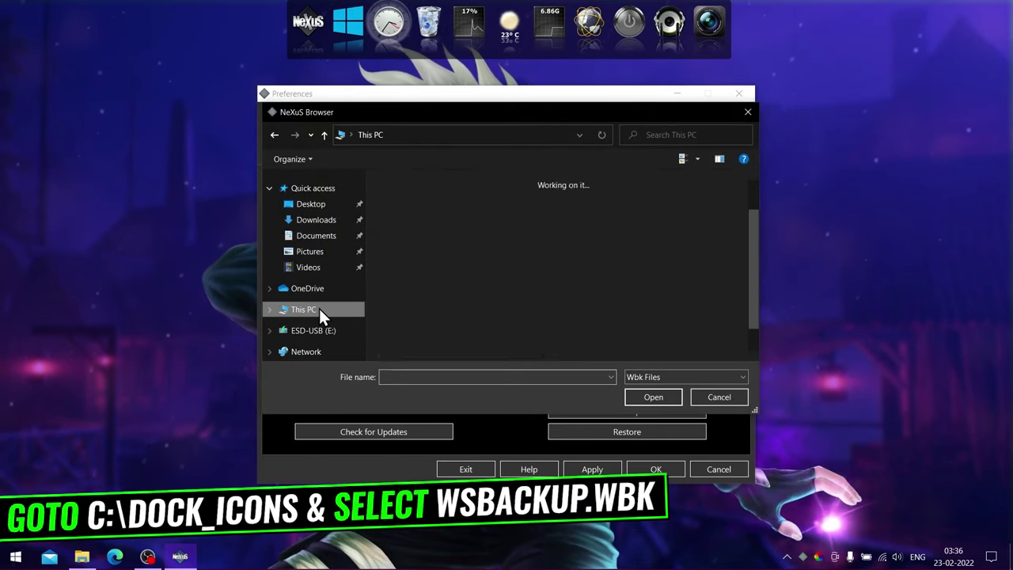
right_click(470, 340)
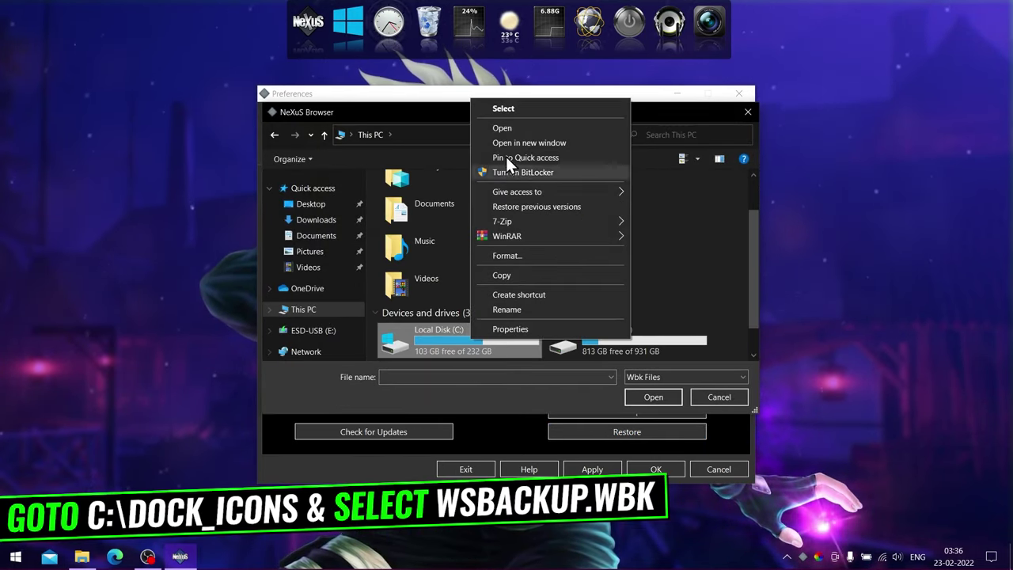
left_click(510, 126)
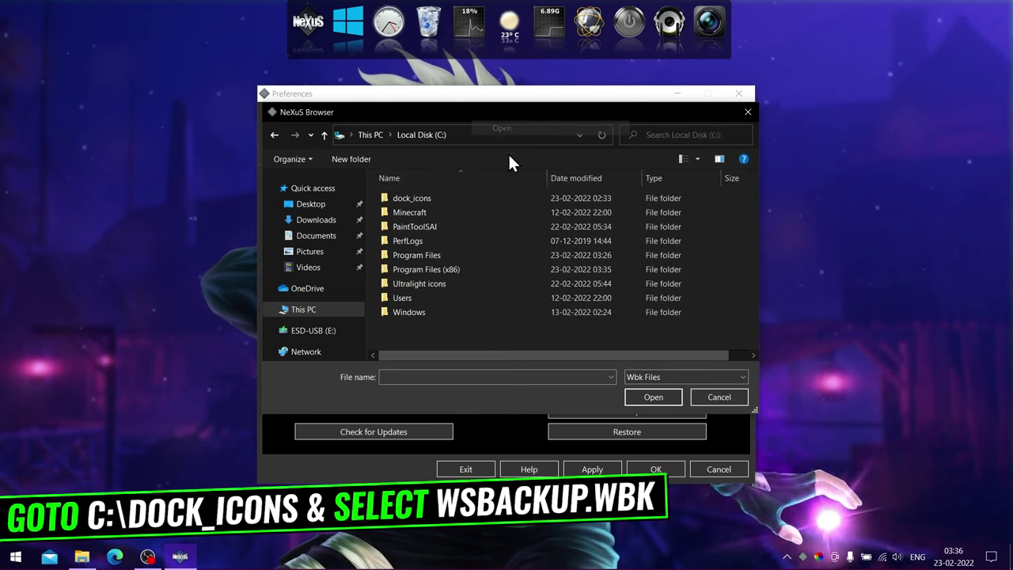
right_click(397, 197)
left_click(418, 226)
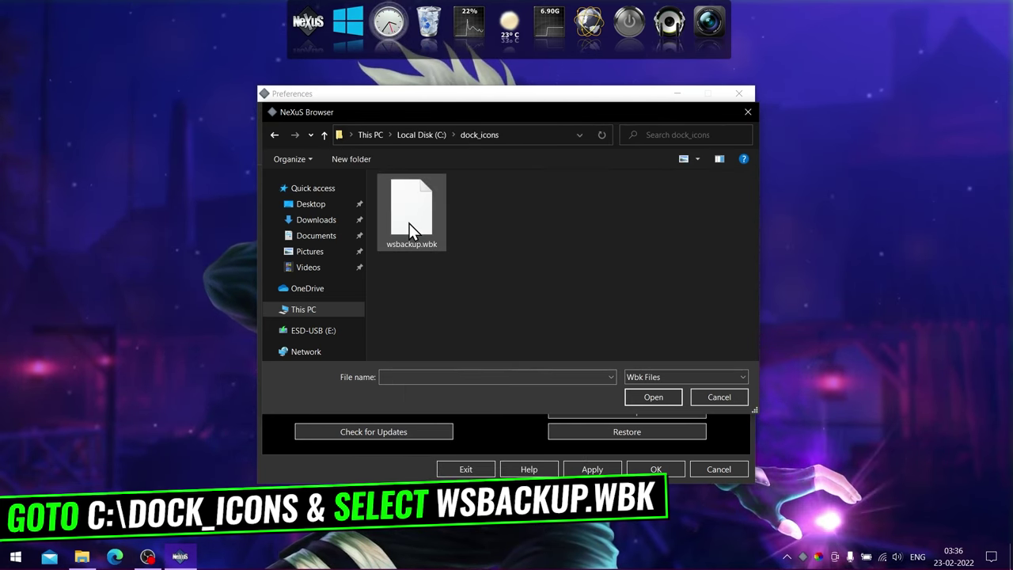
left_click(421, 218)
left_click(661, 395)
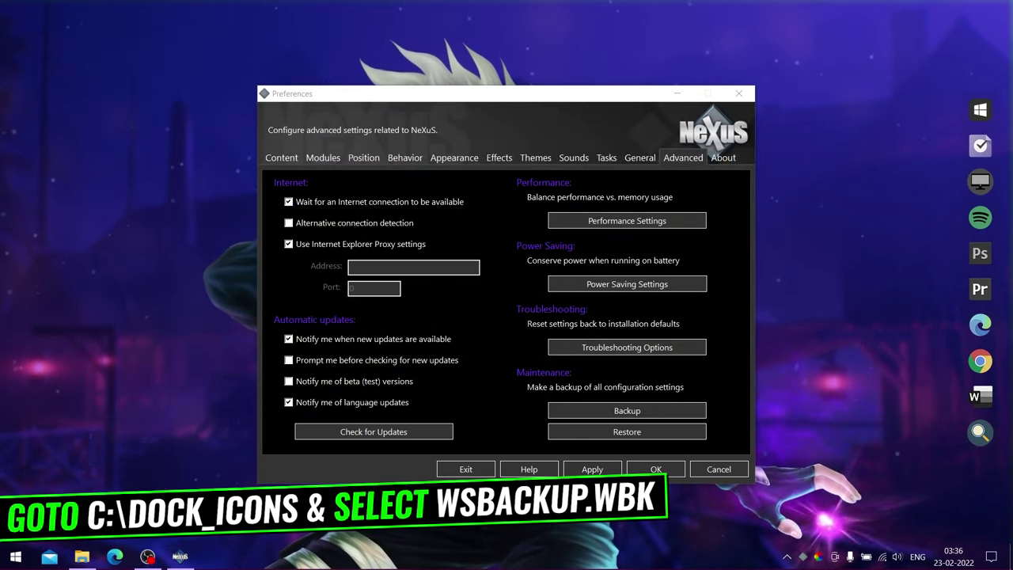
left_click(654, 472)
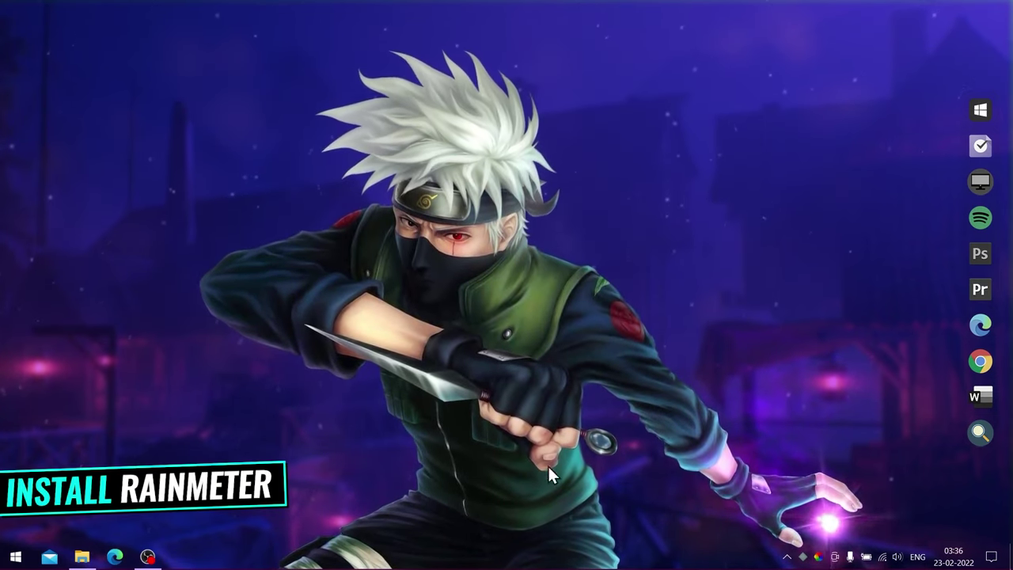
- Return to the Downloads folder in File Explorer and run the Rainmeter-4.5.11 installer
left_click(82, 557)
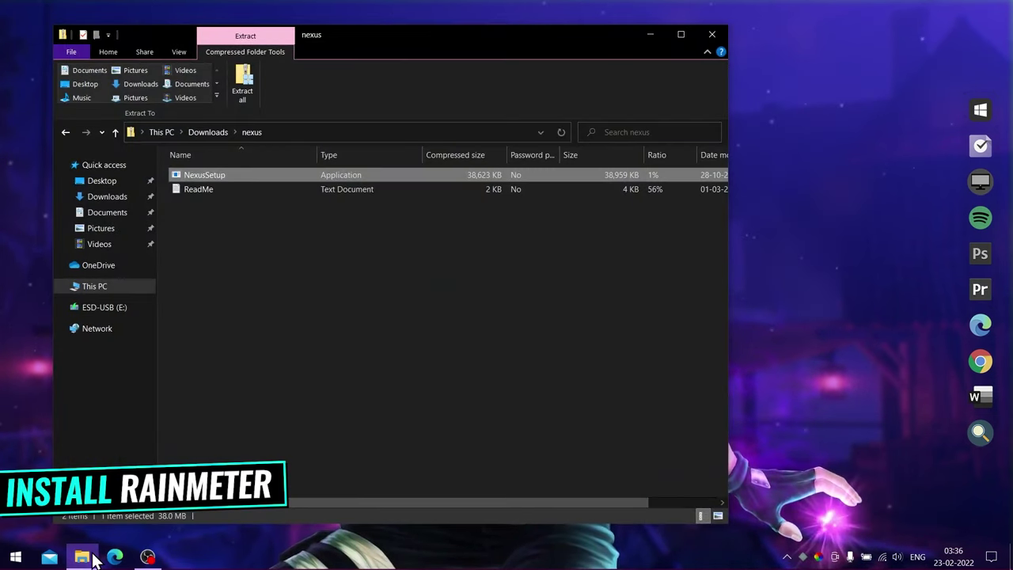
left_click(65, 132)
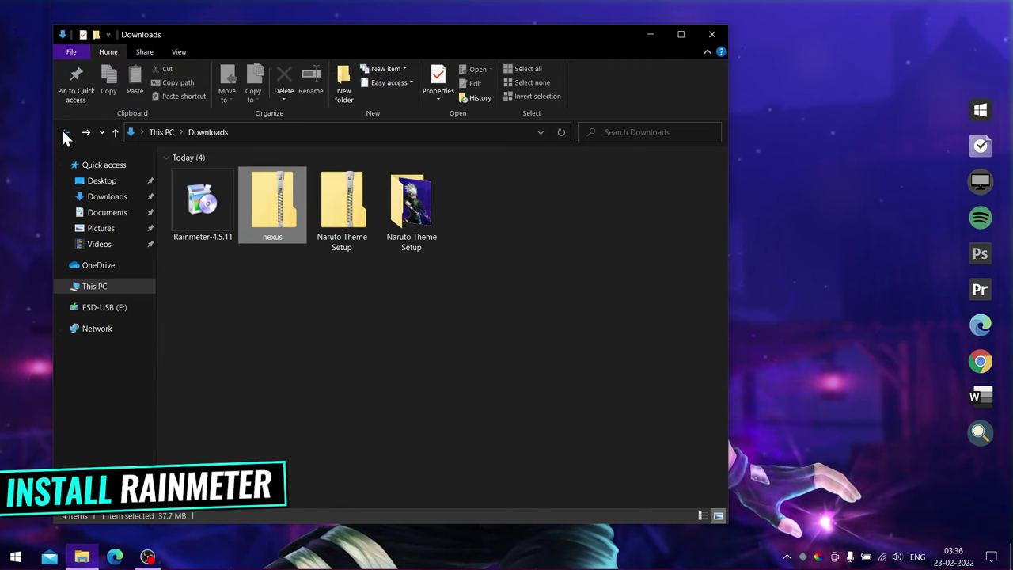
left_click(207, 212)
right_click(198, 205)
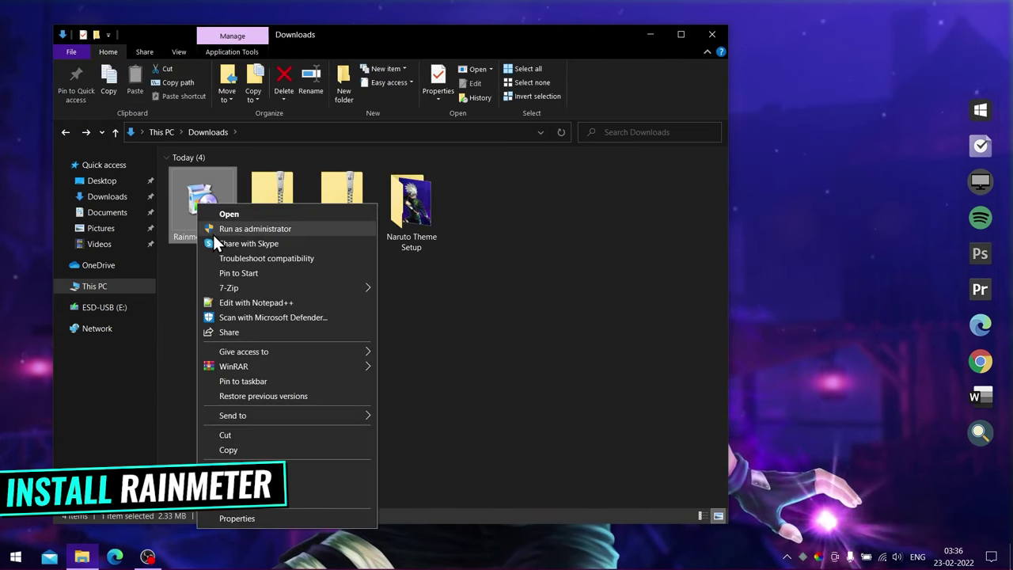
left_click(219, 214)
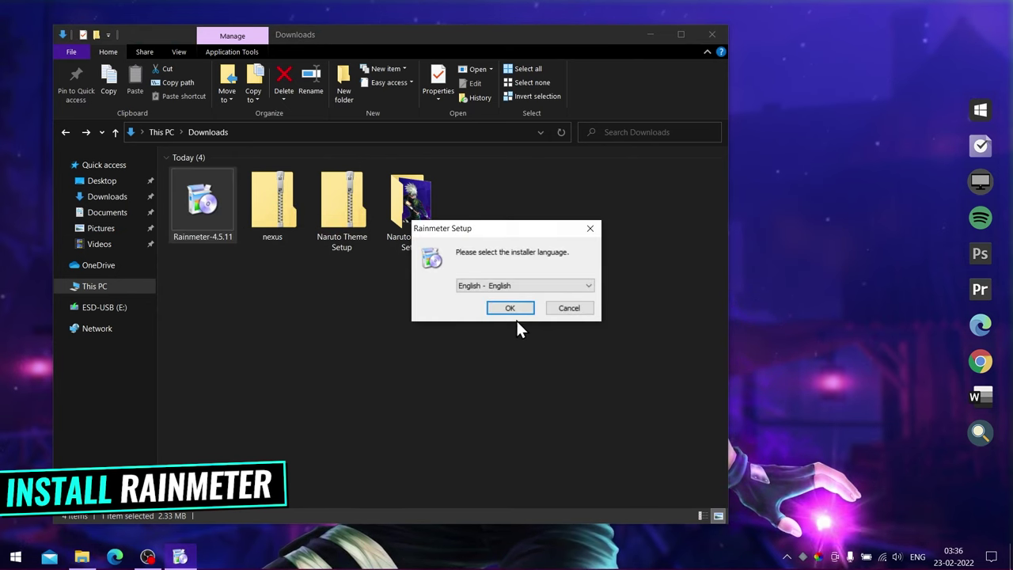
- Install Rainmeter in English to C:\Program Files\Rainmeter with the 64-bit version and launch on startup enabled, and finish setup with Run Rainmeter enabled
left_click(527, 313)
left_click(572, 380)
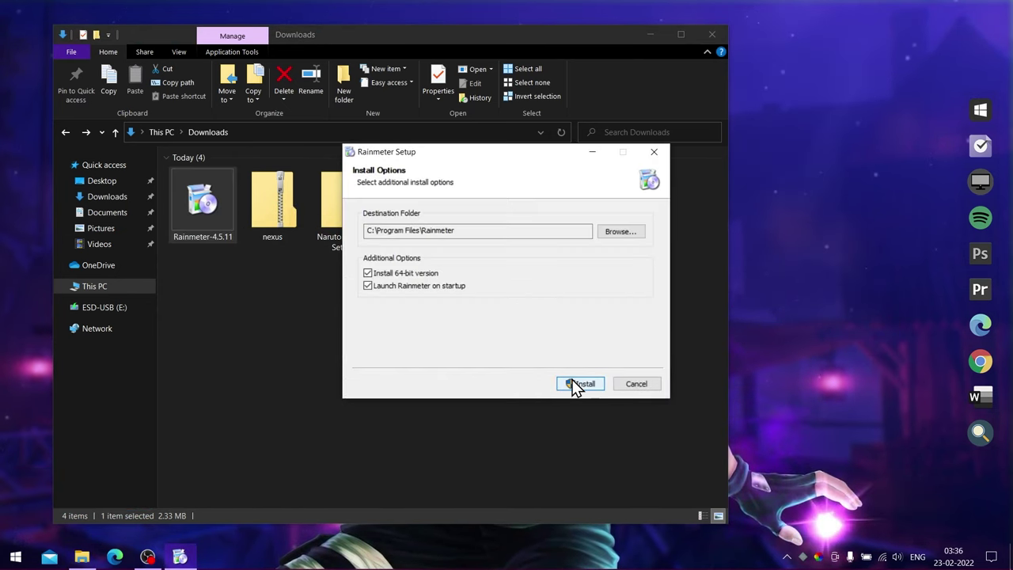
left_click(572, 380)
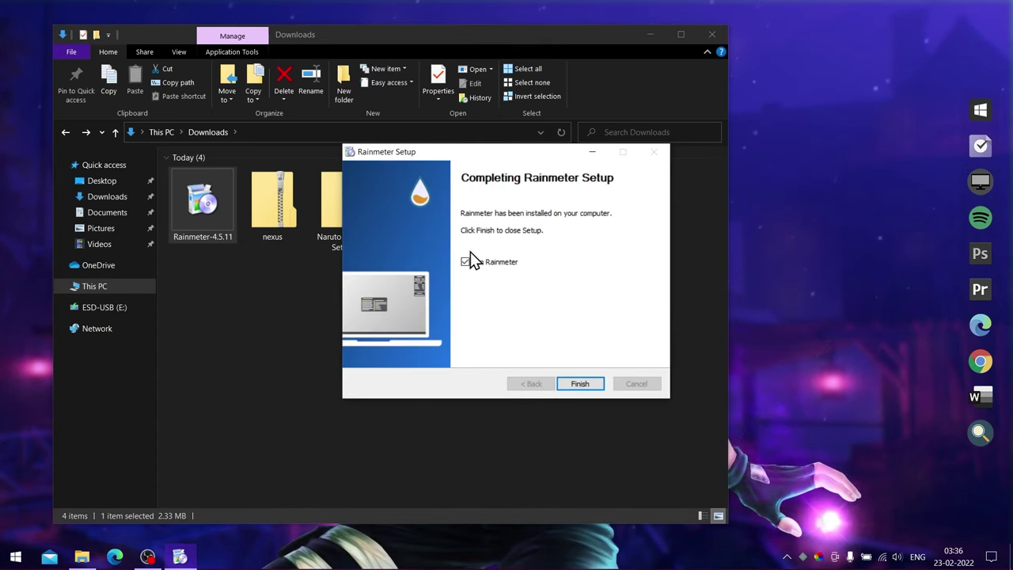
left_click(579, 384)
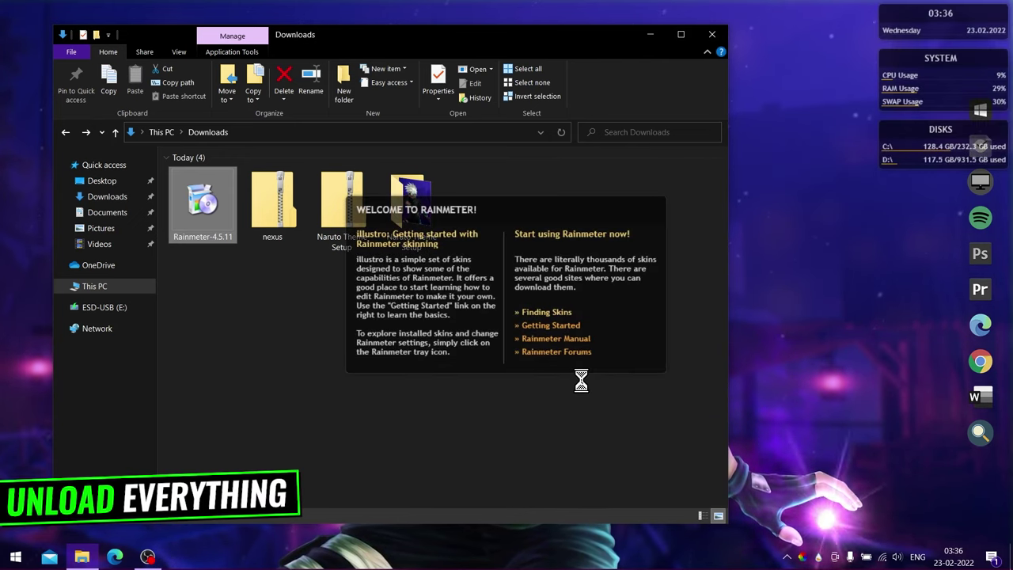
- Unload the default Rainmeter skins from the desktop: the welcome panel, Disks, System and the clock
right_click(572, 250)
left_click(639, 396)
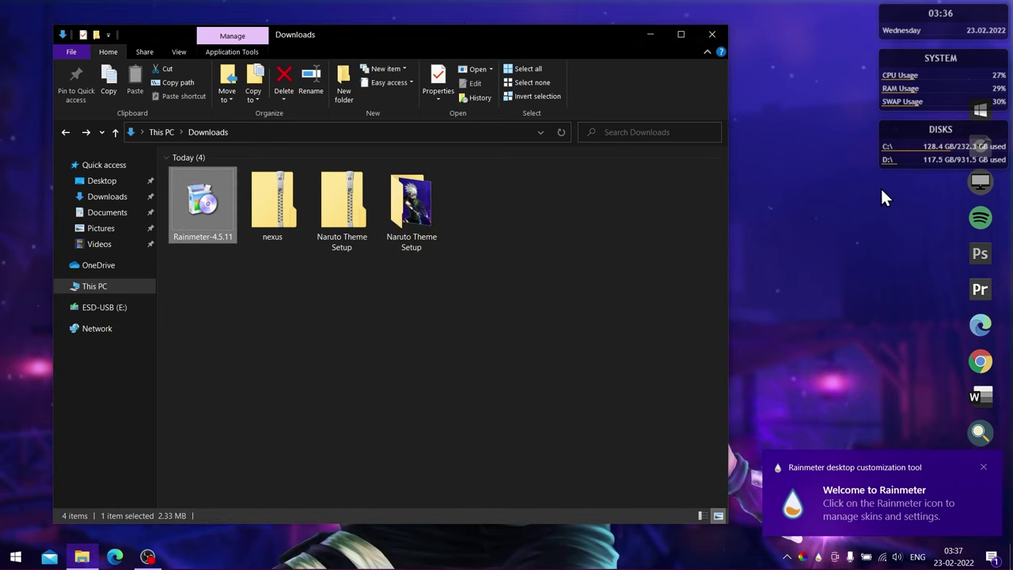
right_click(900, 153)
left_click(925, 297)
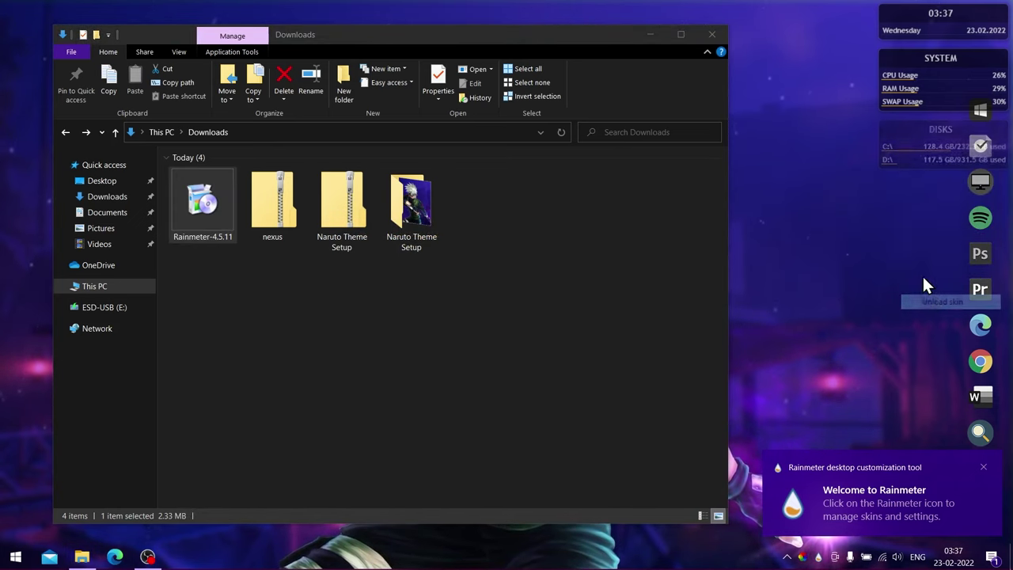
right_click(891, 91)
left_click(913, 231)
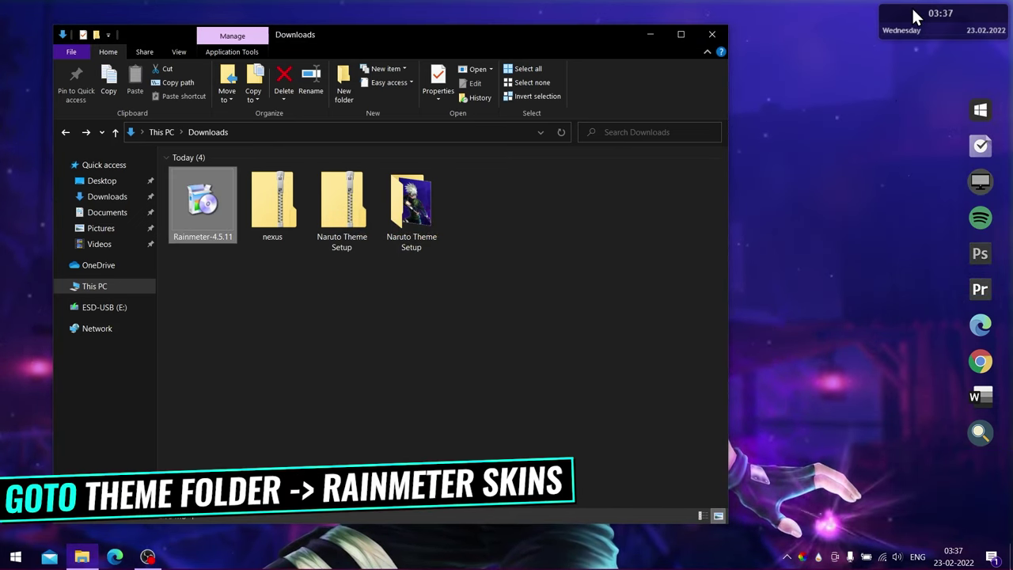
right_click(913, 16)
left_click(931, 168)
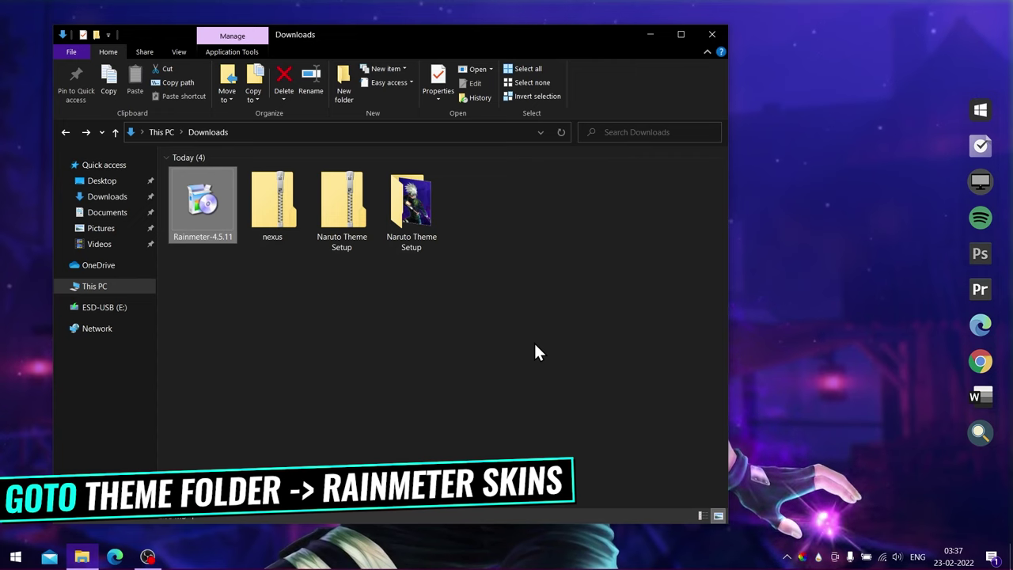
- Open the Rainmeter Skins folder inside the Naruto Theme Setup folder in Downloads
right_click(416, 238)
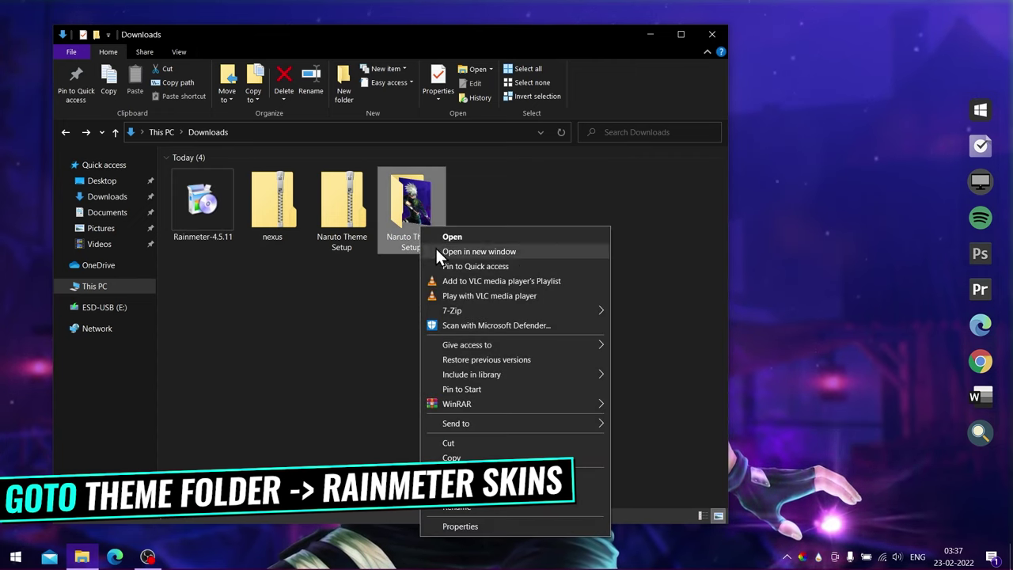
left_click(448, 236)
left_click(187, 190)
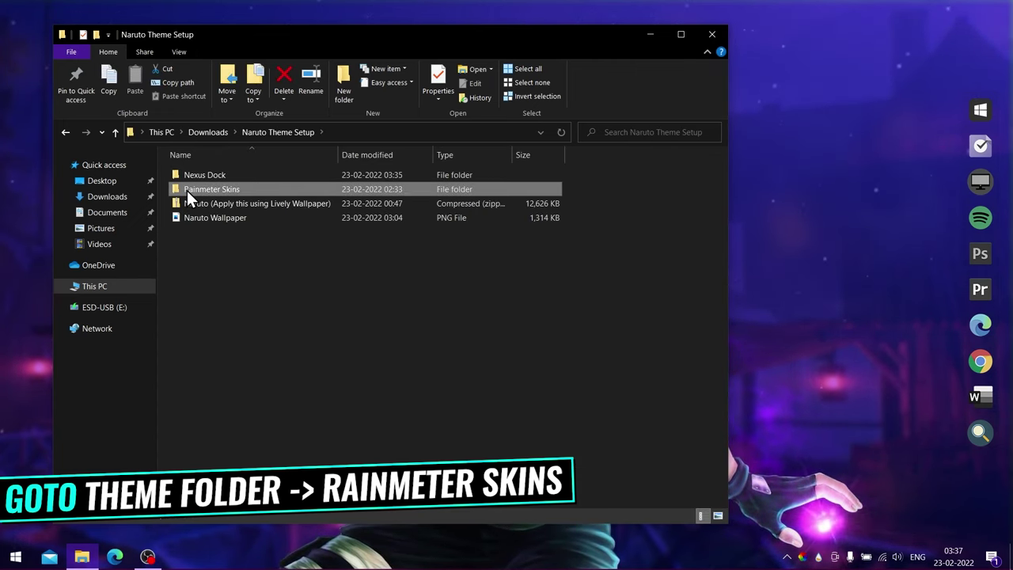
right_click(229, 191)
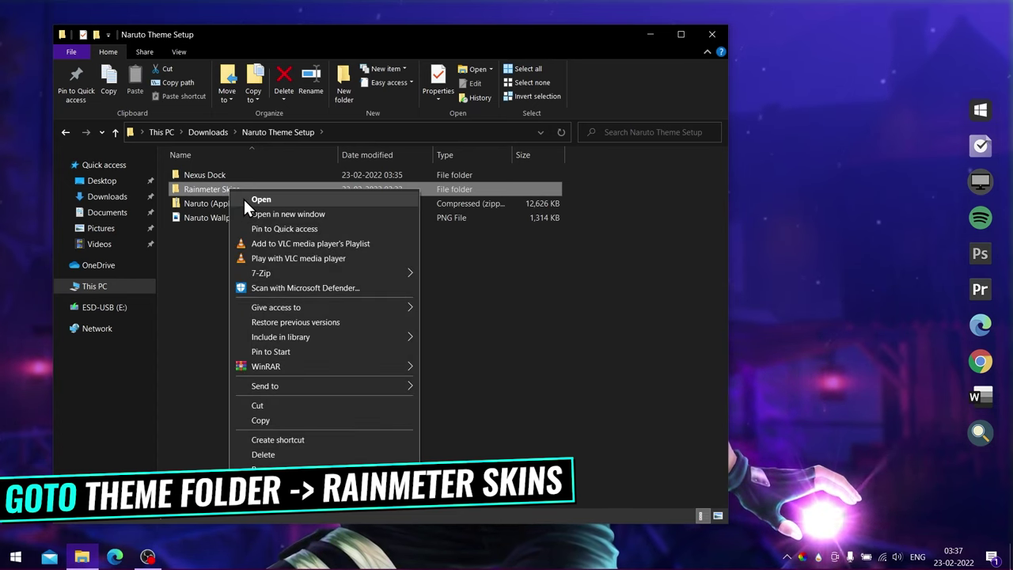
left_click(246, 199)
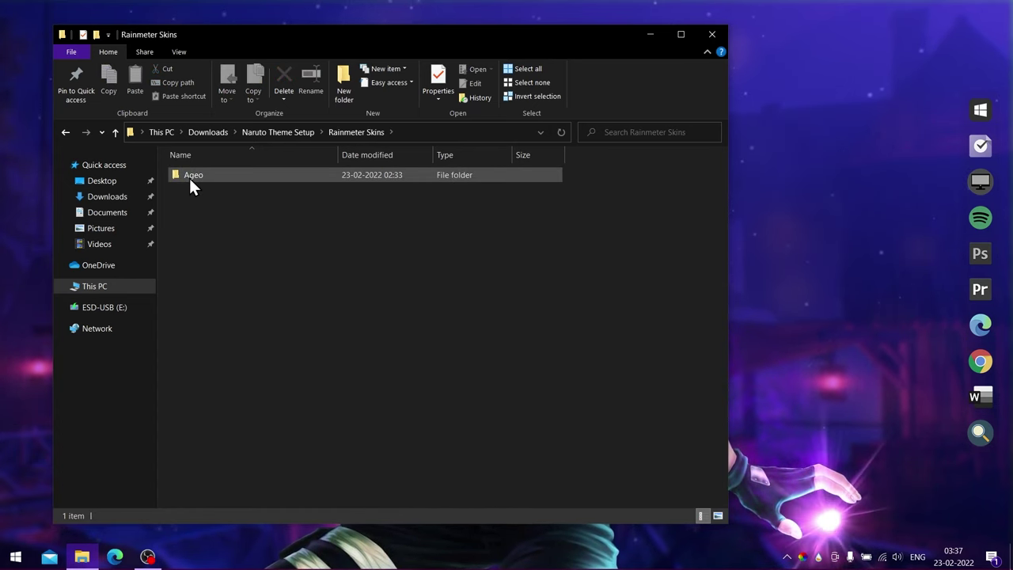
- Show the Rainmeter Skins folder's contents as large icons and cut the Ageo folder
left_click(179, 52)
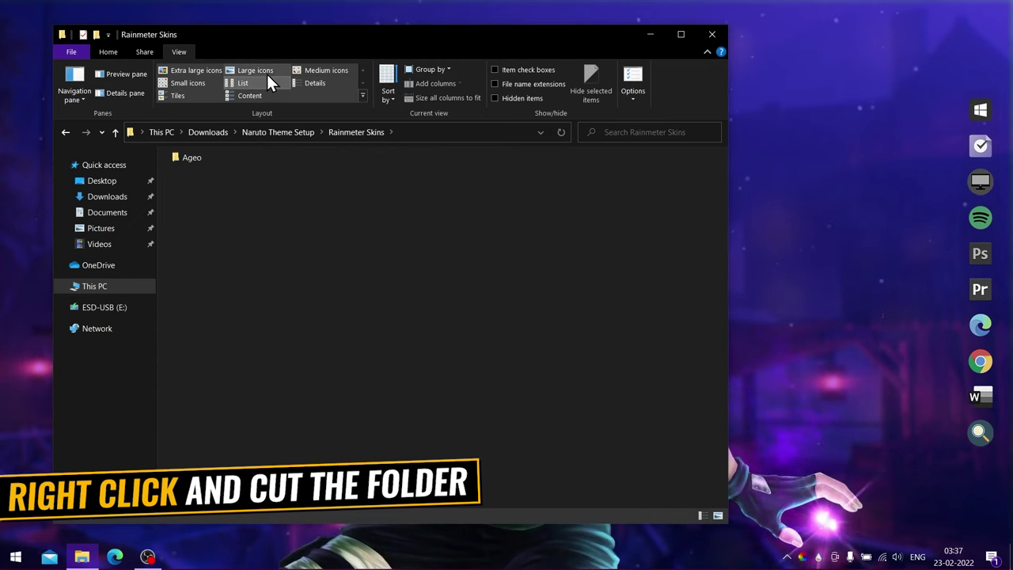
left_click(255, 70)
right_click(194, 190)
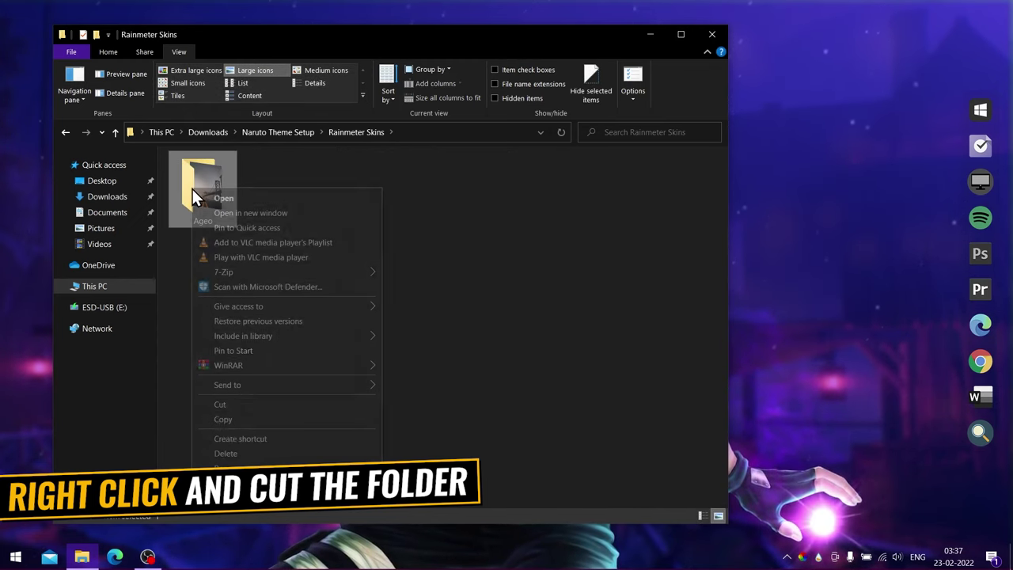
left_click(221, 404)
- Paste the Ageo folder into Documents\Rainmeter\Skins and close File Explorer
left_click(106, 216)
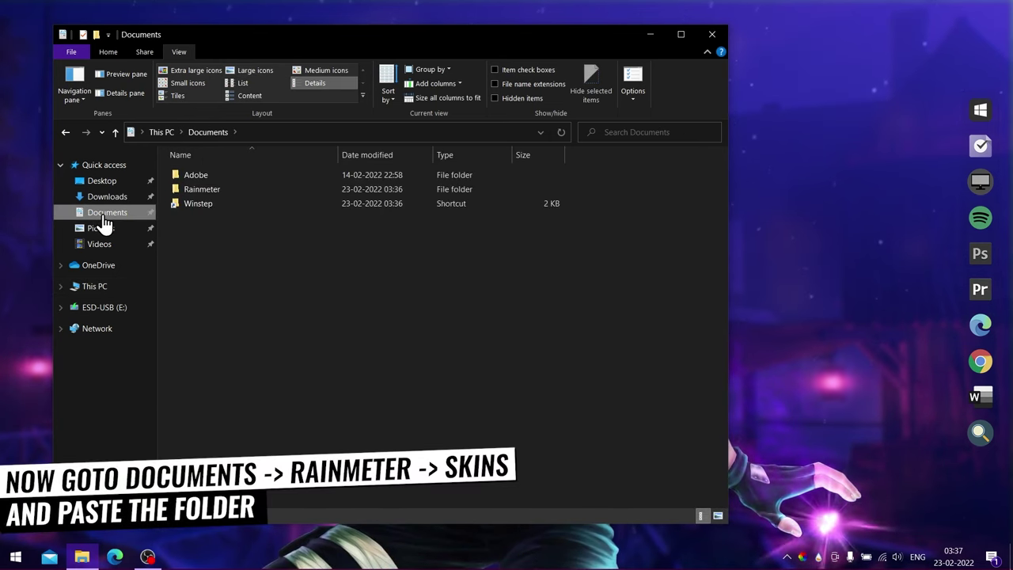
right_click(207, 193)
left_click(231, 201)
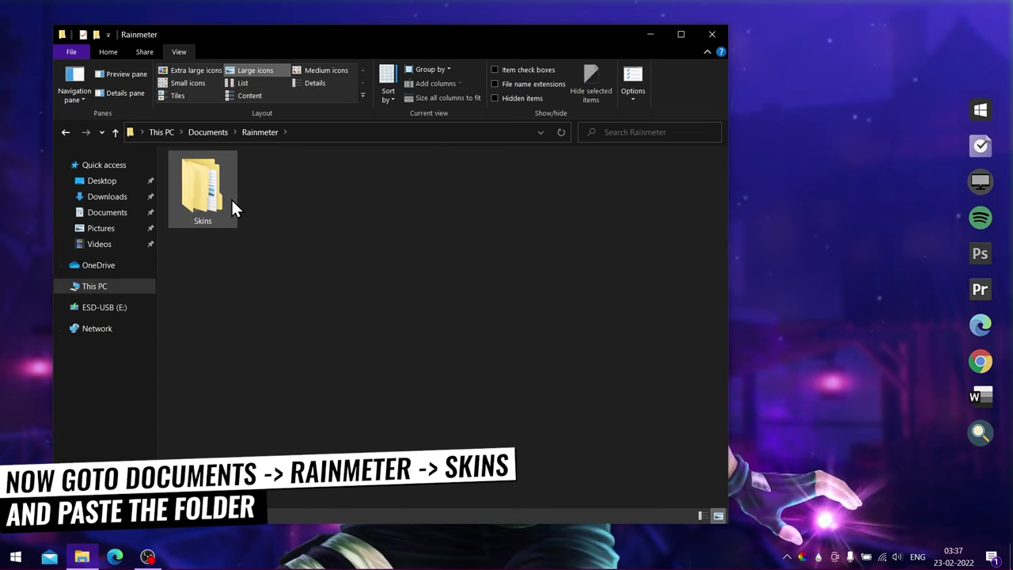
right_click(197, 185)
left_click(226, 192)
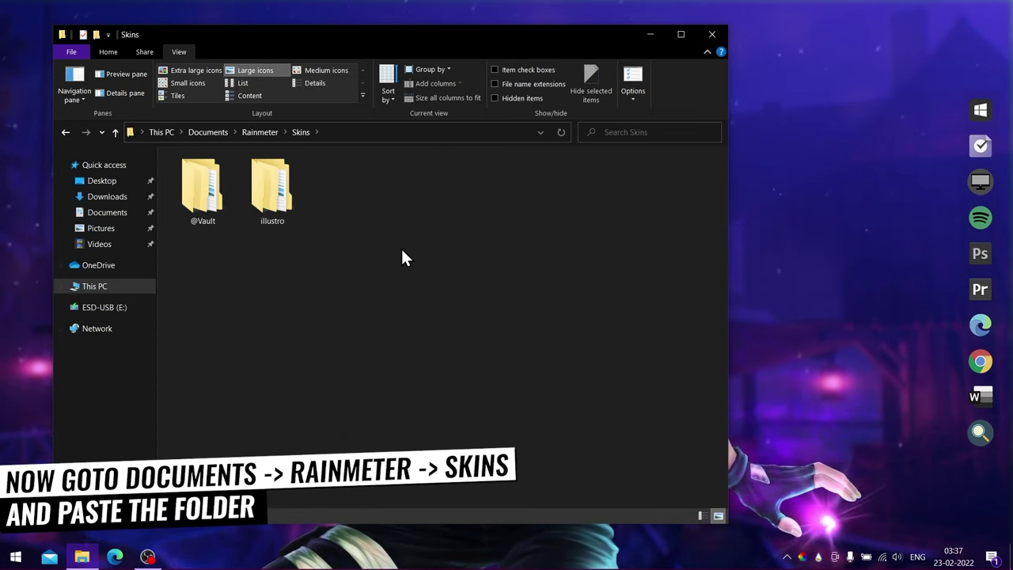
right_click(361, 281)
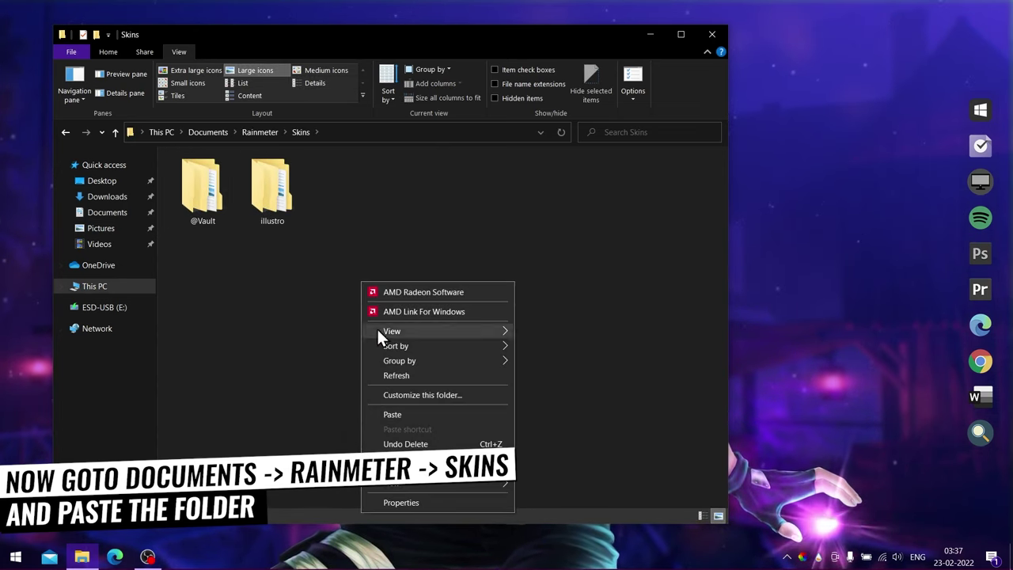
left_click(392, 415)
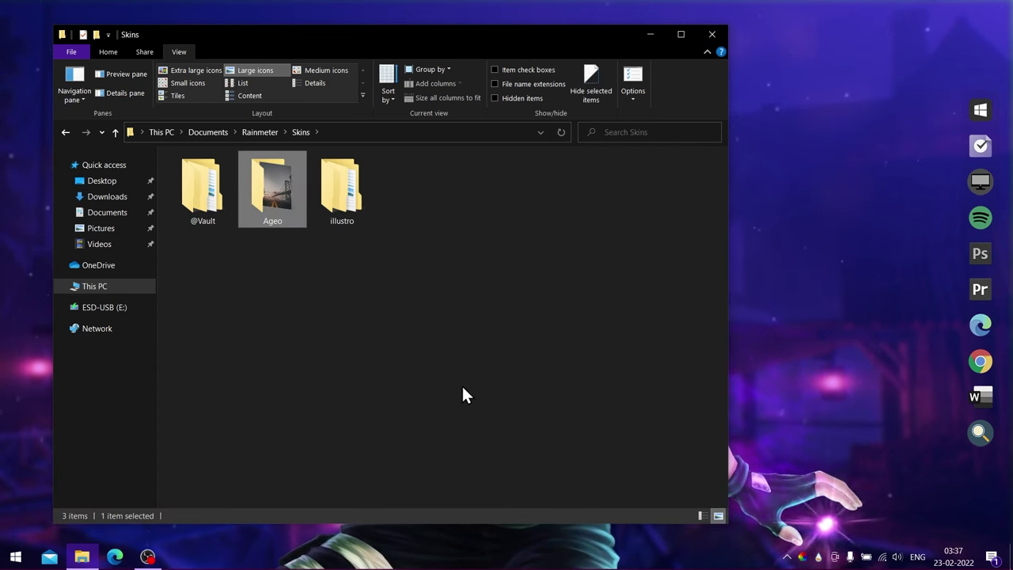
left_click(709, 31)
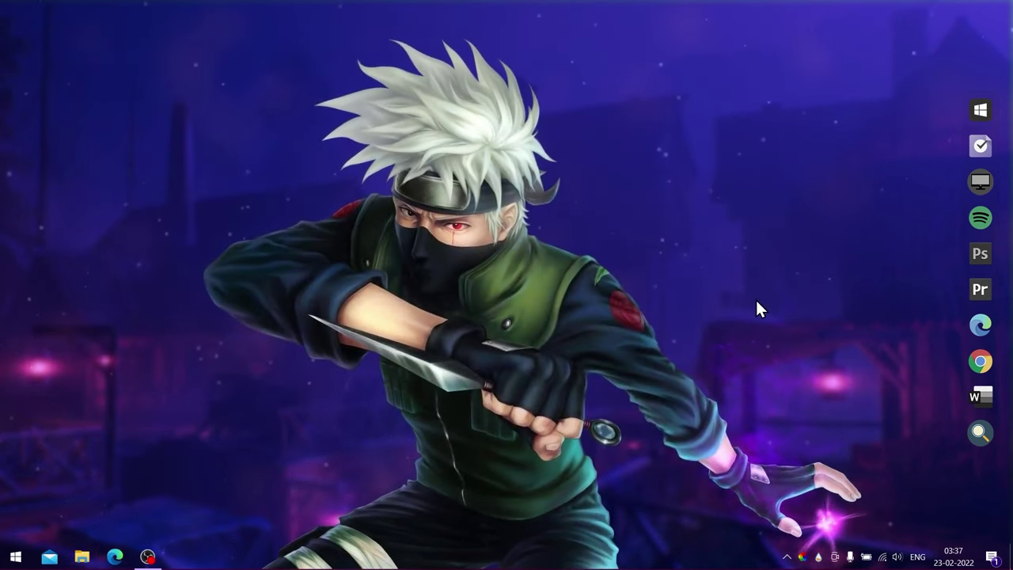
- Refresh all skins in the Rainmeter manager and load Quotes.ini from the Ageo skin's Quotes folder
double_click(819, 557)
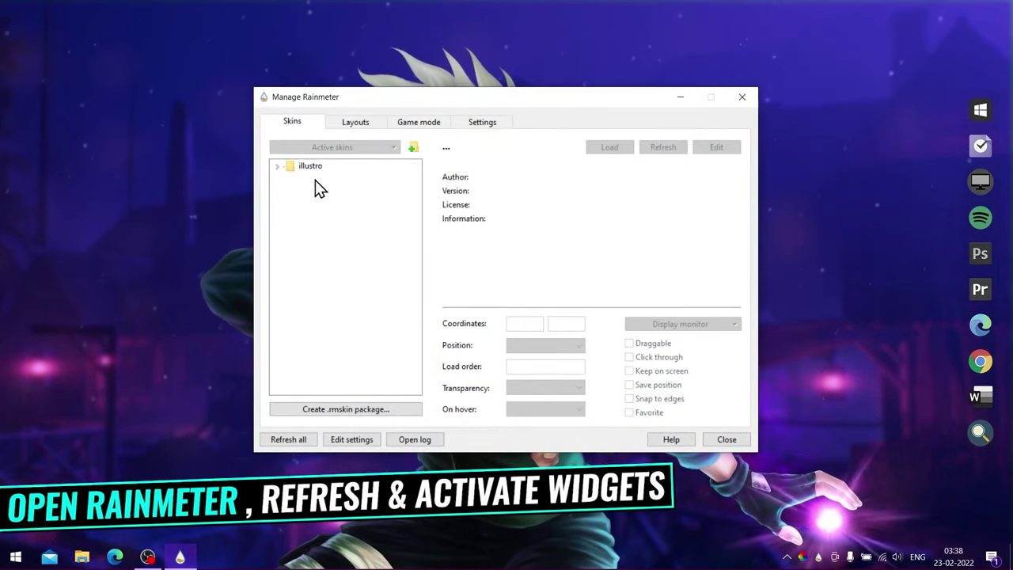
left_click(313, 437)
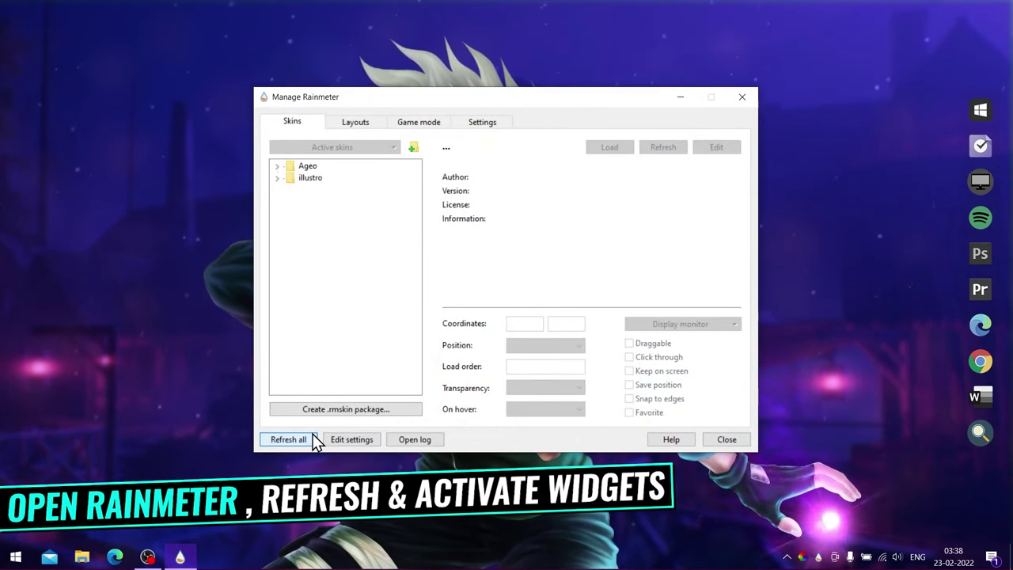
left_click(305, 167)
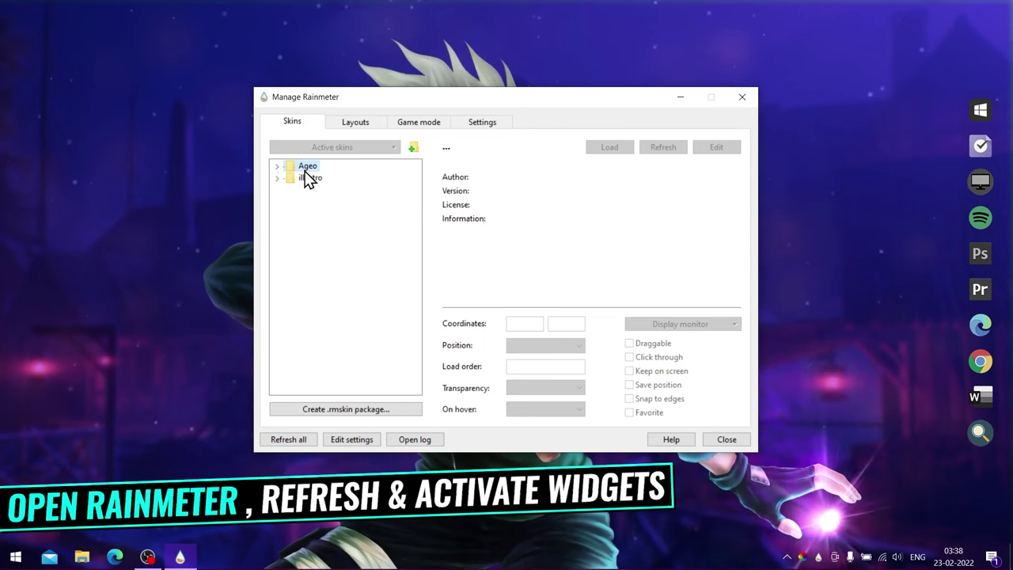
left_click(277, 166)
left_click(290, 178)
right_click(325, 190)
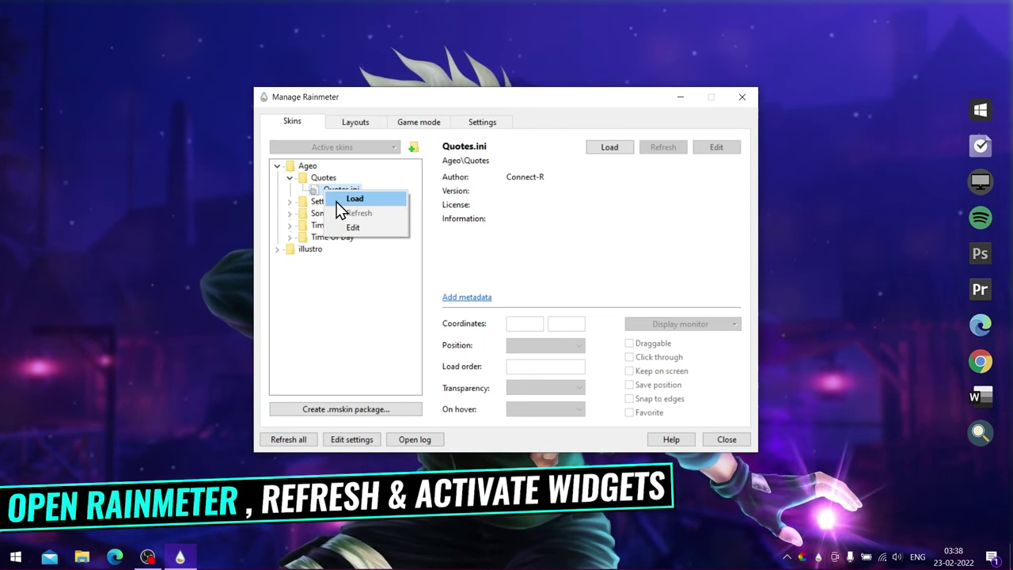
left_click(339, 198)
- Move the Quotes widget to about coordinates 38, 24, set its position to On desktop and turn off Draggable
left_click_drag(356, 104, 507, 124)
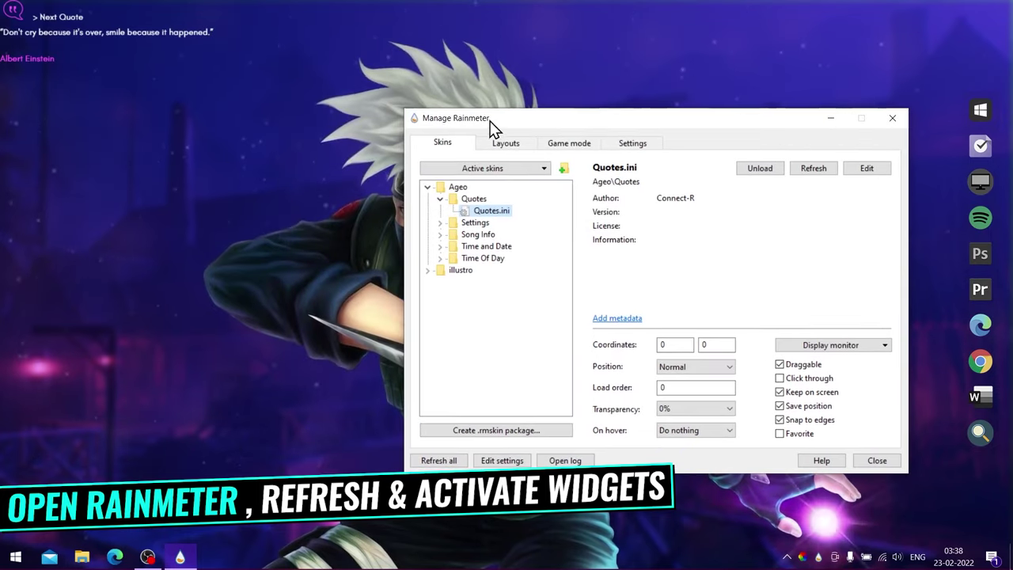
left_click_drag(19, 15, 44, 32)
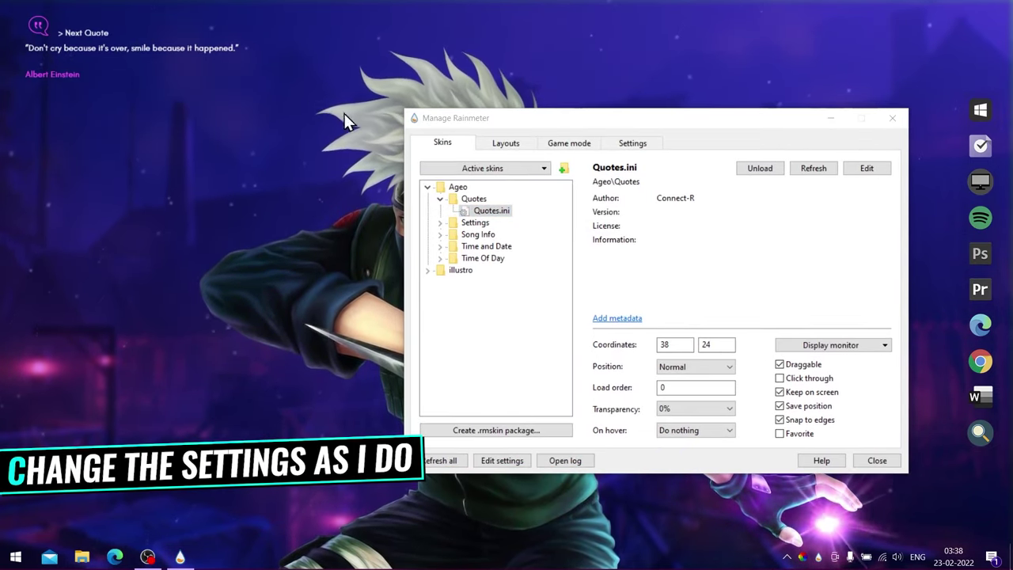
left_click(670, 367)
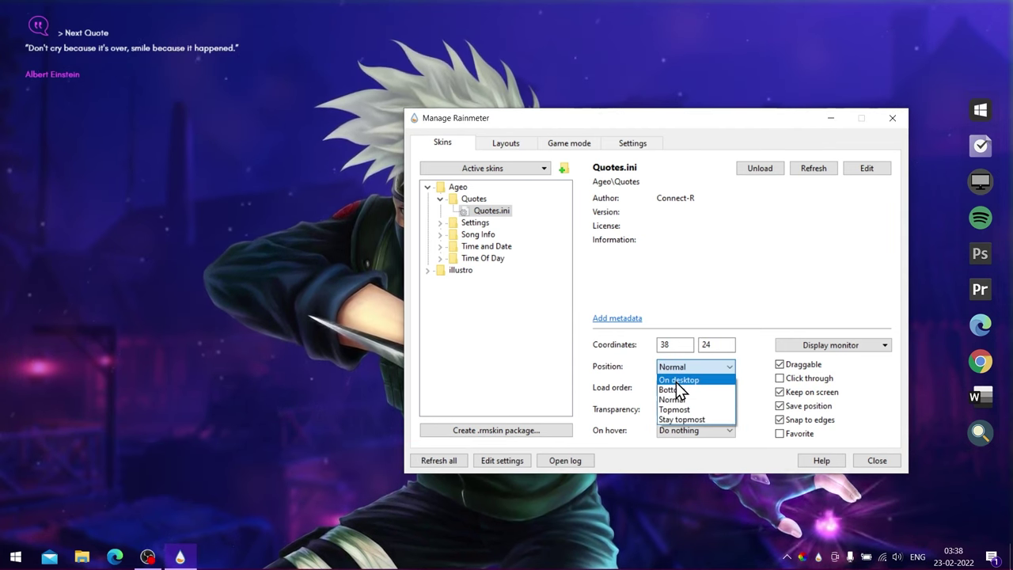
left_click(677, 380)
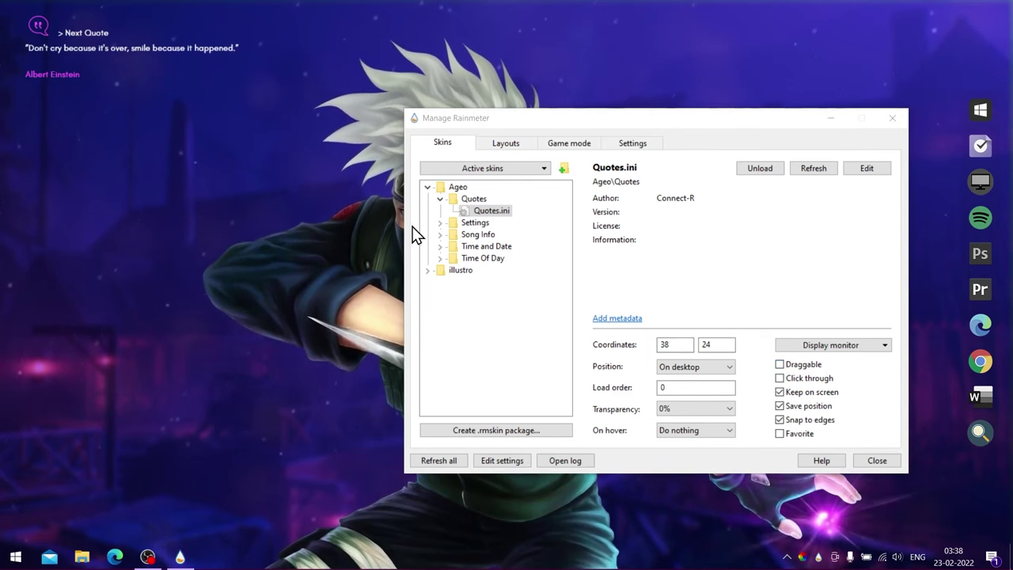
- Load Song Info.ini from the Ageo skin and place its widget just above the taskbar at about coordinates 34, 756
left_click(441, 235)
left_click(477, 235)
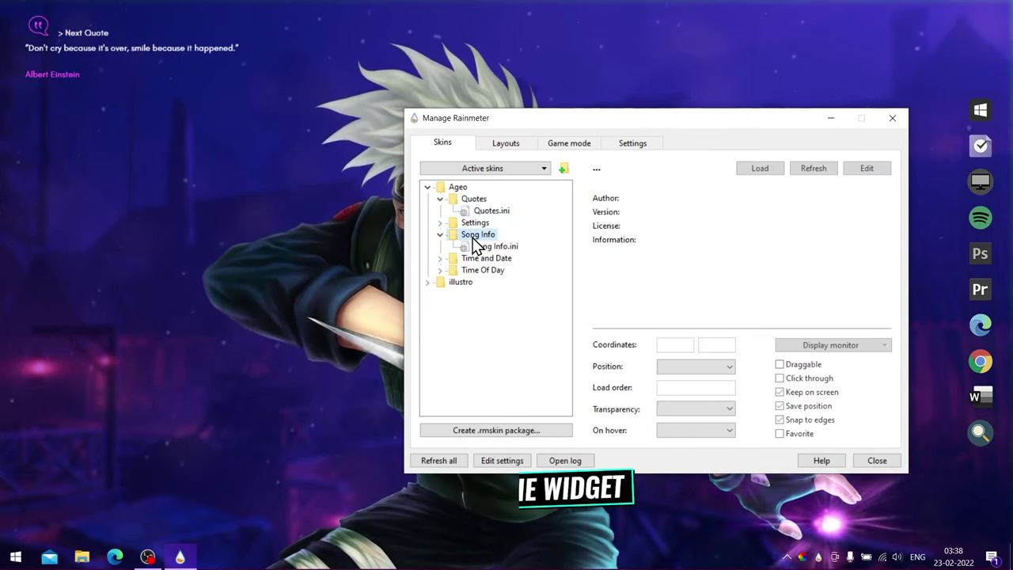
left_click(490, 247)
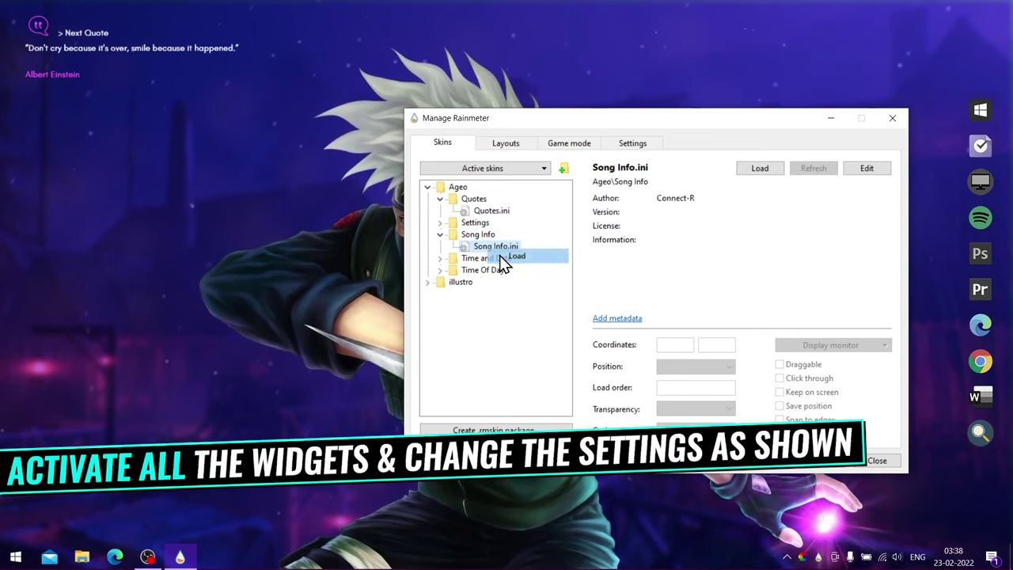
double_click(497, 248)
left_click(13, 35)
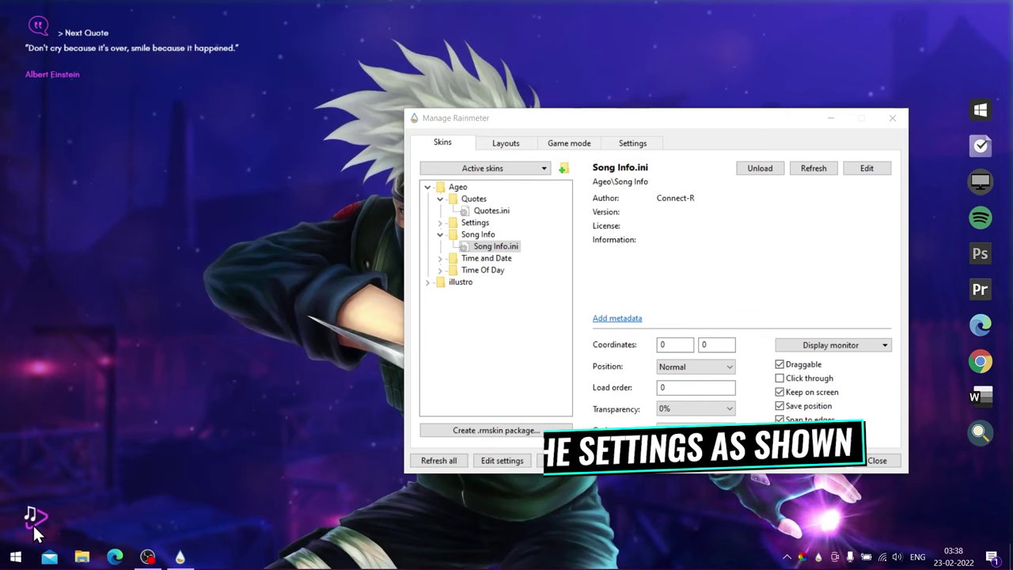
left_click_drag(33, 523, 34, 524)
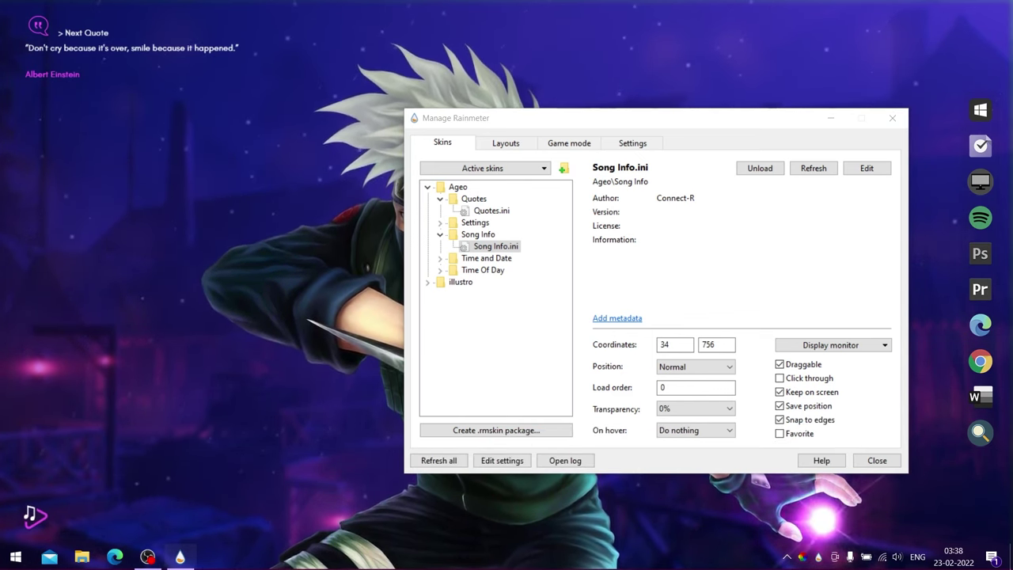
- Turn on small taskbar buttons in the Windows taskbar settings and close Settings
right_click(291, 562)
left_click(340, 551)
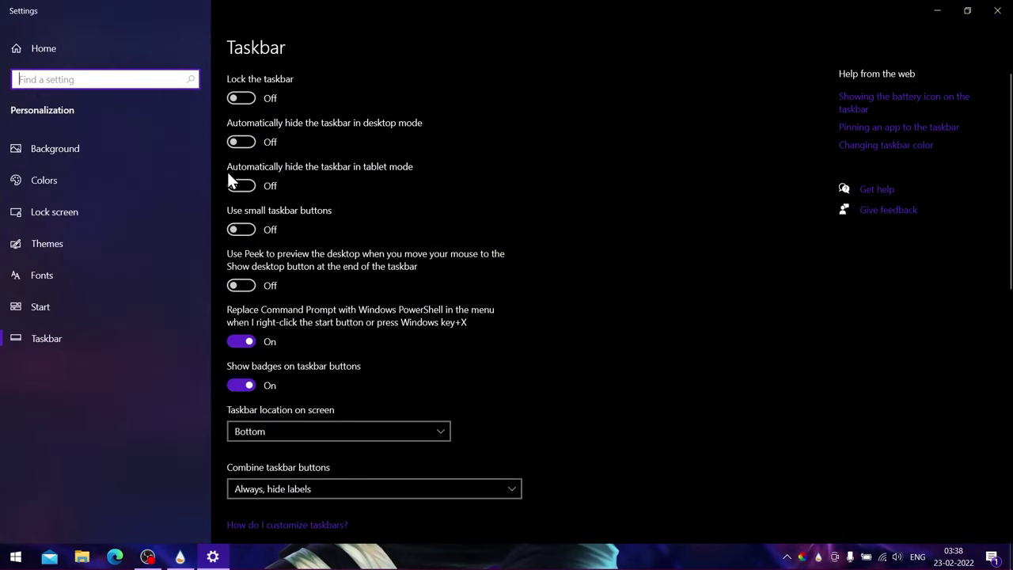
left_click(235, 232)
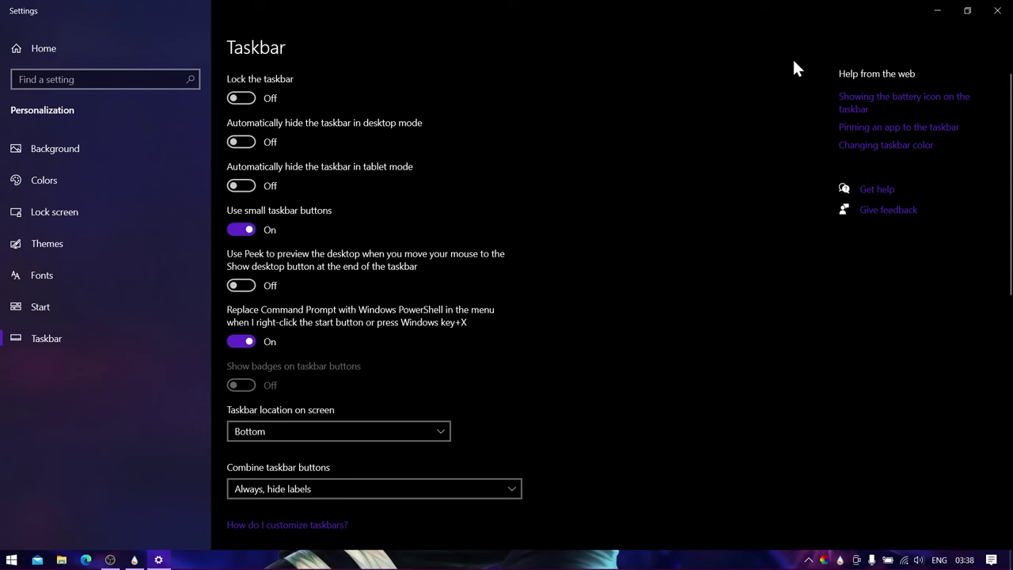
left_click(997, 12)
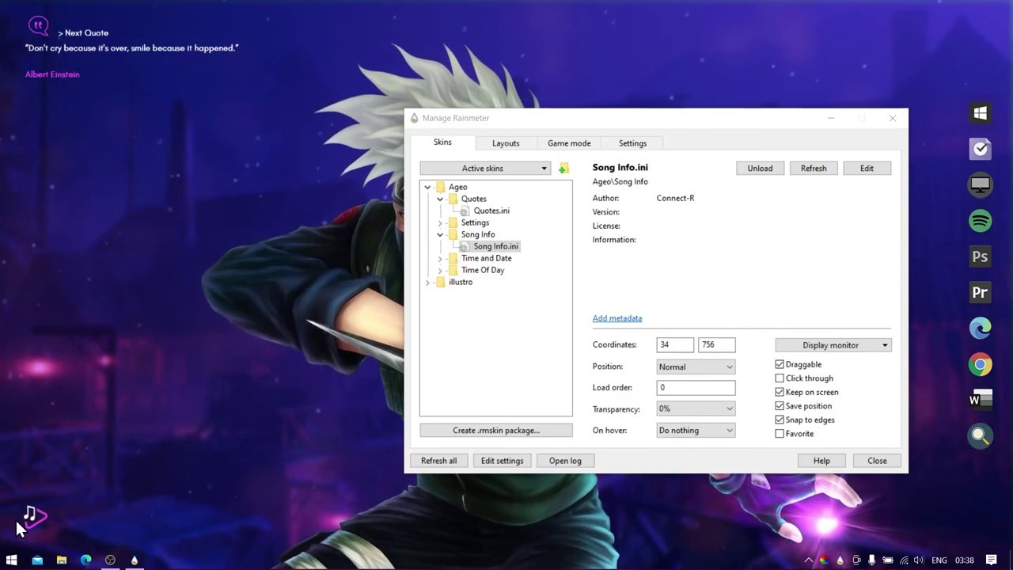
- Nudge the Song Info widget to about coordinates 36, 764, and load Ageo's Time and Date.ini, placing its widget at about 1070, 129
left_click_drag(34, 524, 35, 530)
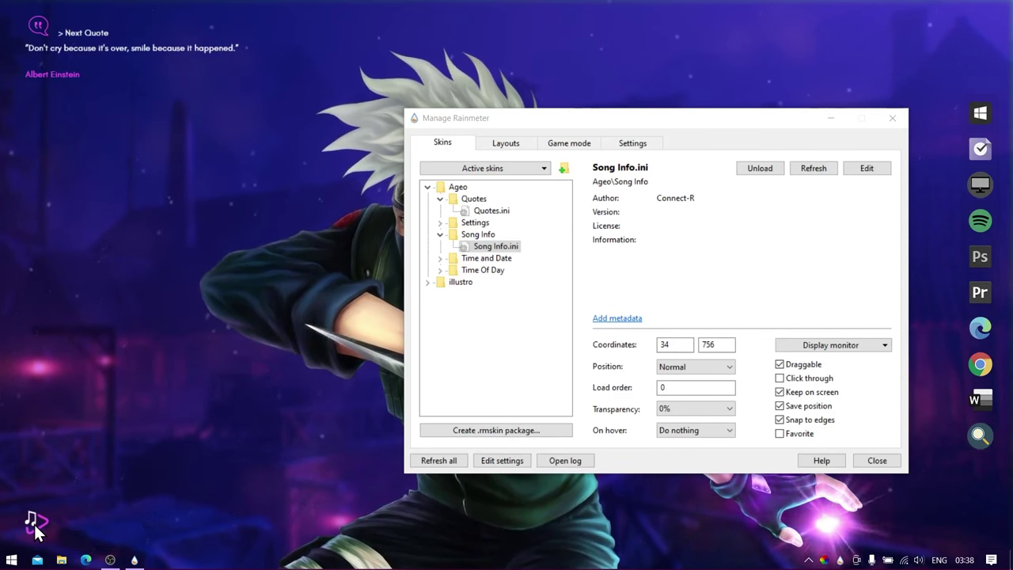
left_click(440, 258)
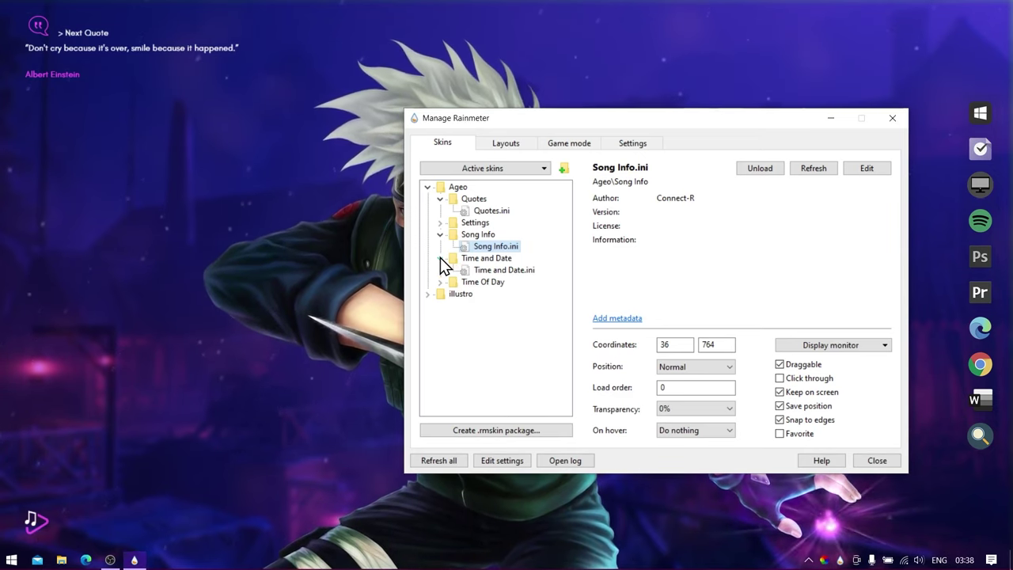
double_click(480, 271)
left_click_drag(538, 123, 278, 227)
left_click_drag(139, 108, 833, 191)
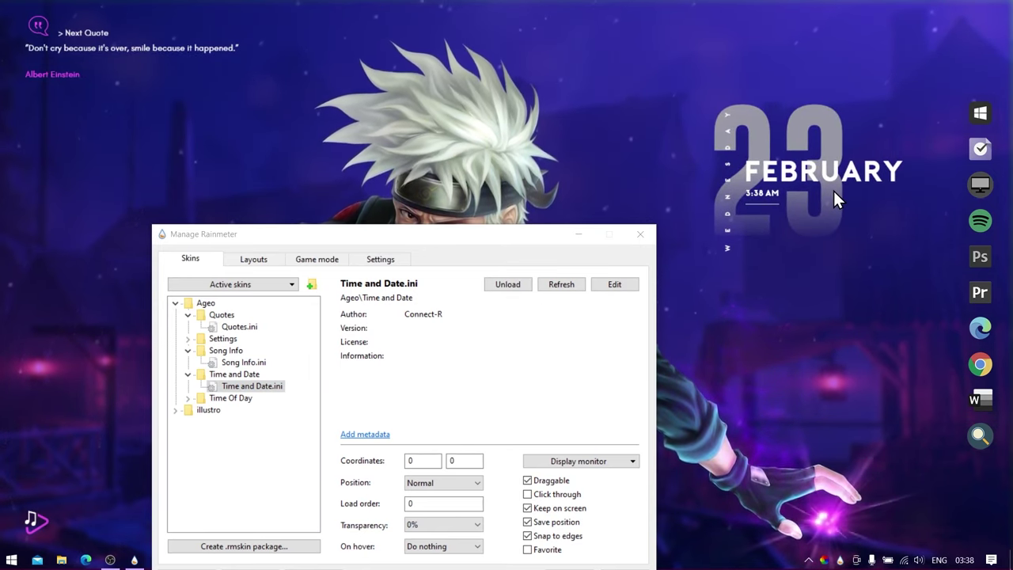
left_click_drag(467, 237, 419, 146)
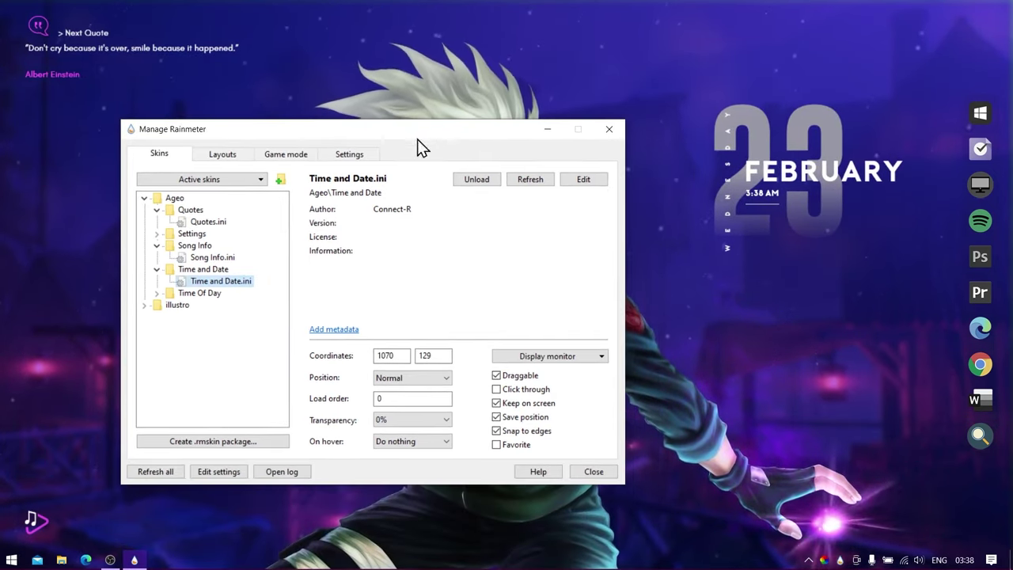
- Load Time Of Day.ini from the Ageo skin, place its greeting below the date at about coordinates 1083, 400, and close the Rainmeter manager
left_click(190, 306)
double_click(191, 306)
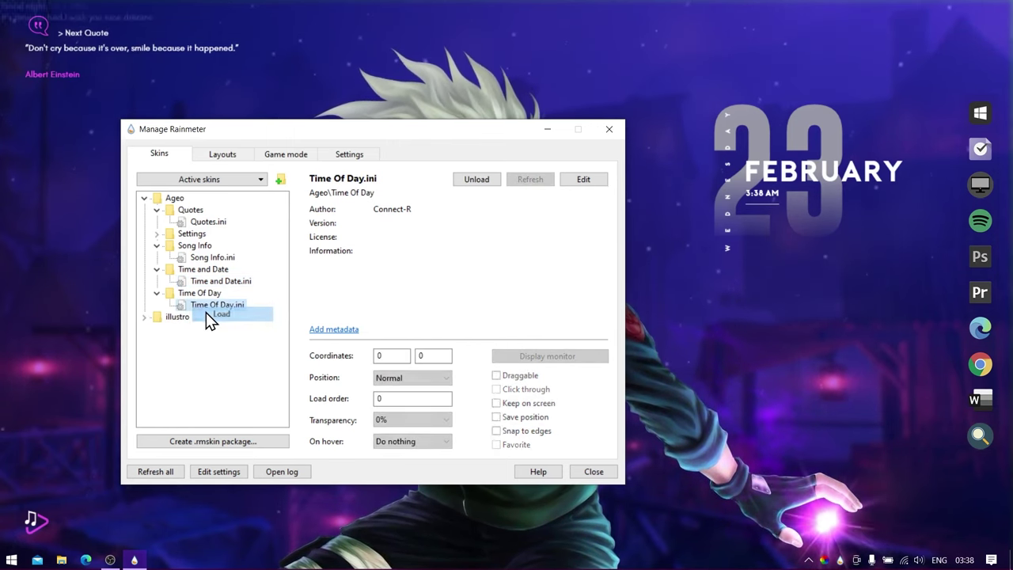
left_click_drag(8, 22, 141, 118)
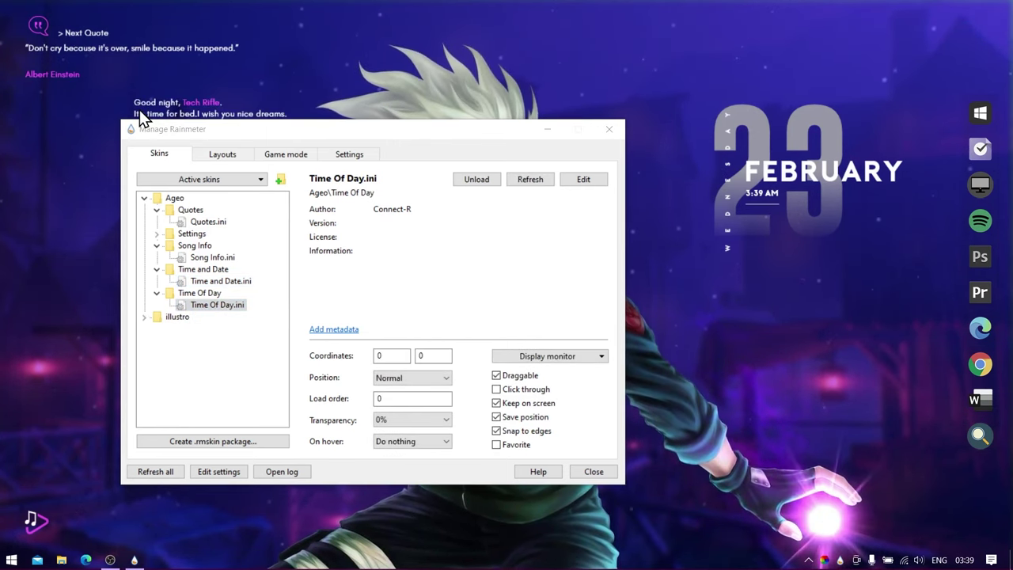
left_click_drag(719, 250, 721, 279)
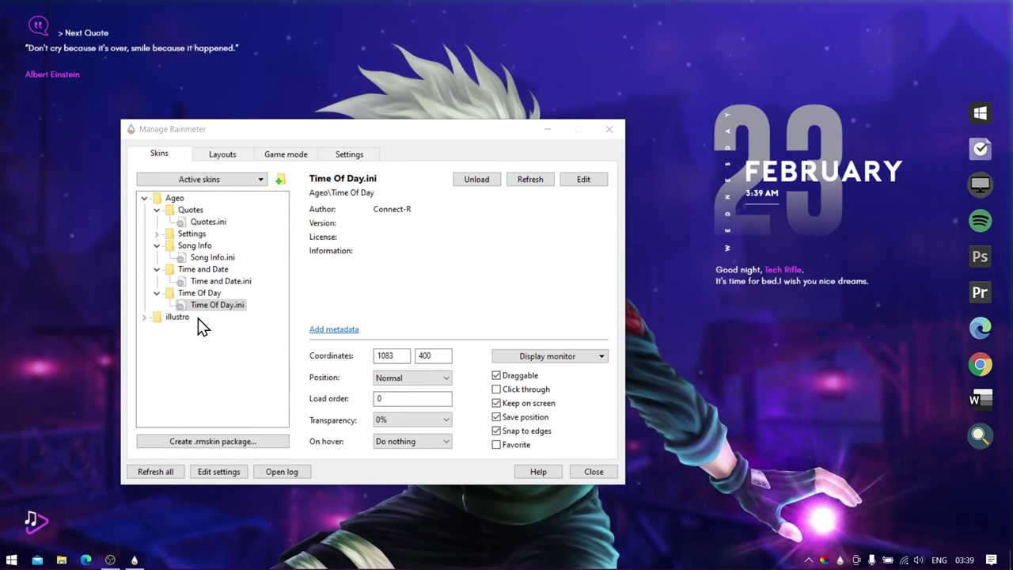
left_click(619, 136)
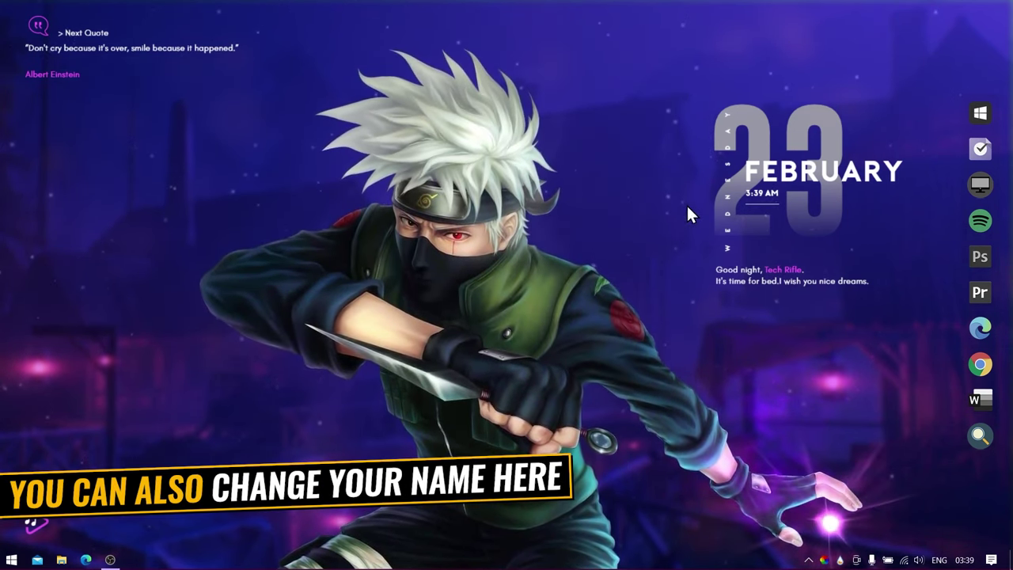
- Open the Ageo skin's Settings widget from the Time and Date widget on the desktop
right_click(831, 211)
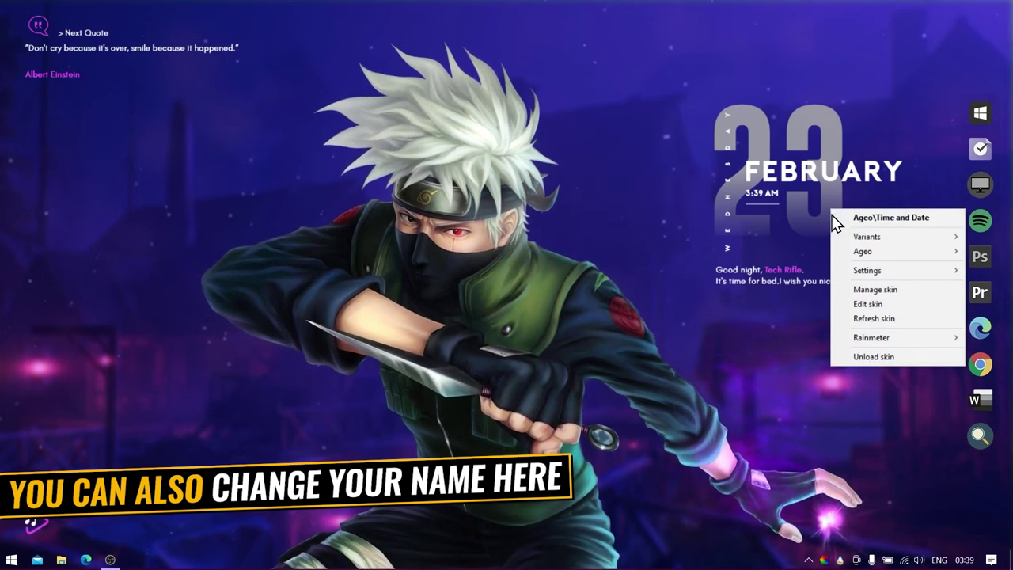
mouse_move(849, 250)
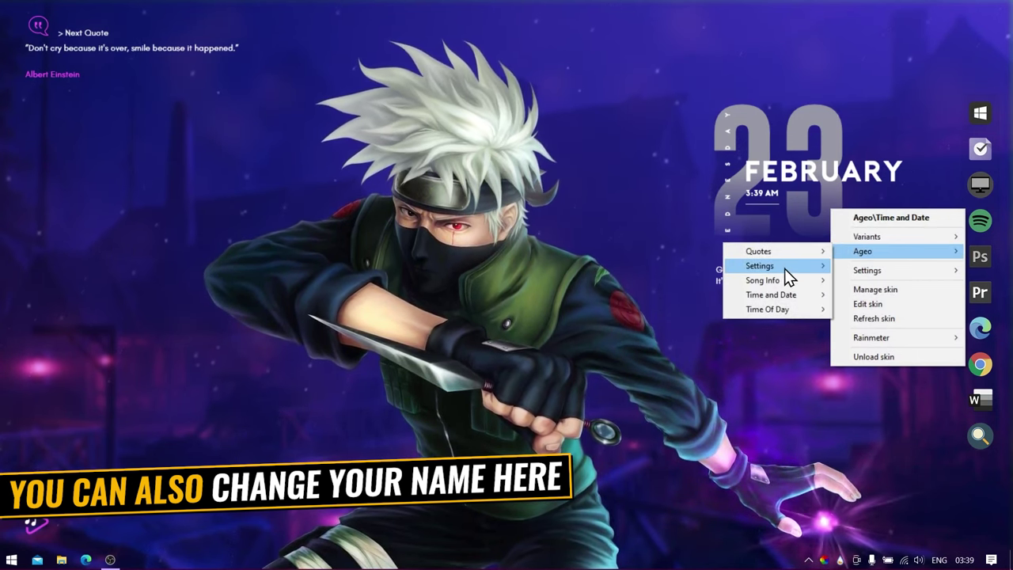
mouse_move(785, 269)
left_click(851, 268)
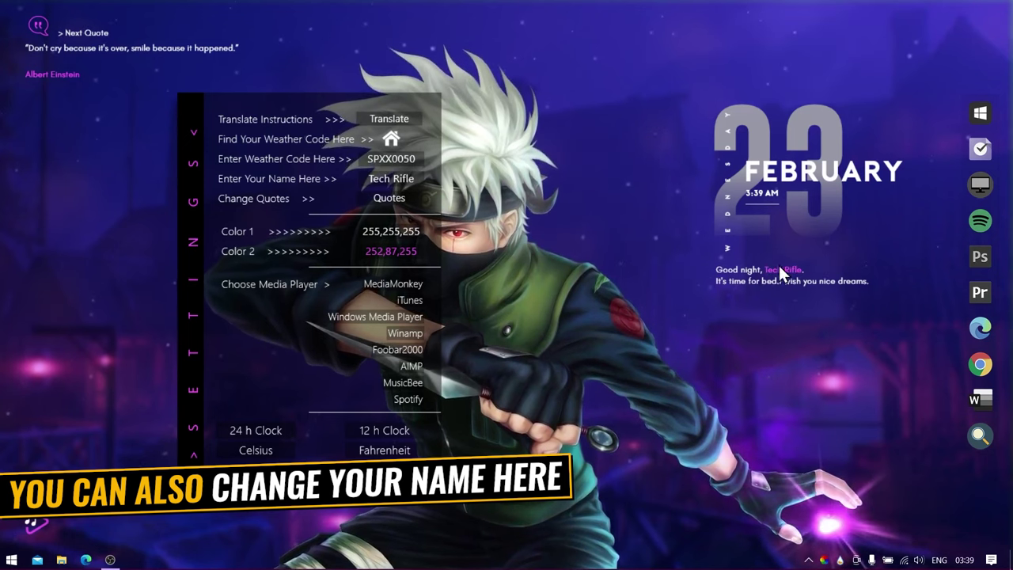
- Try the name Anything in the Ageo settings, apply it, and set the name back to Tech Rifle
type("Any")
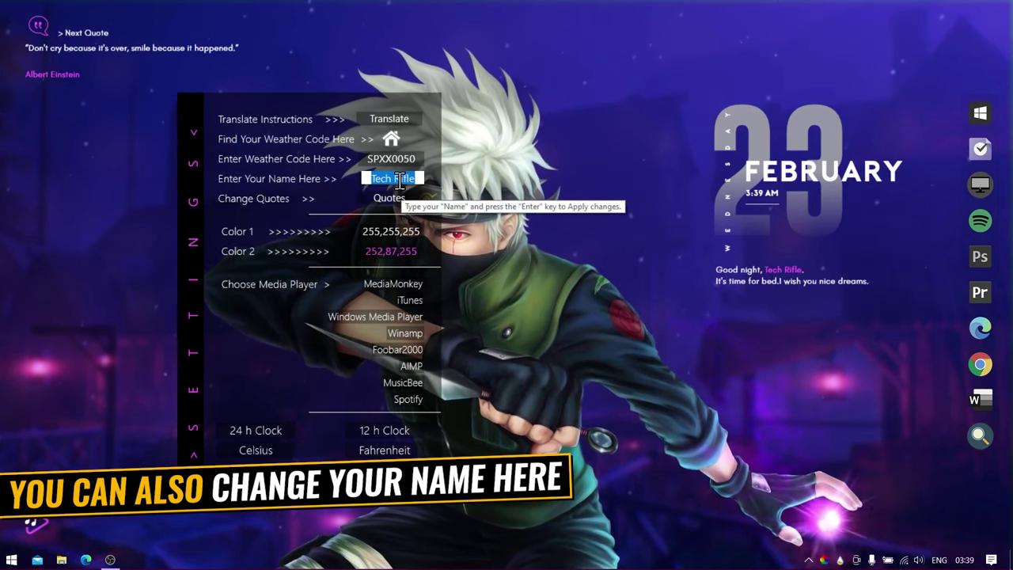
type("thing")
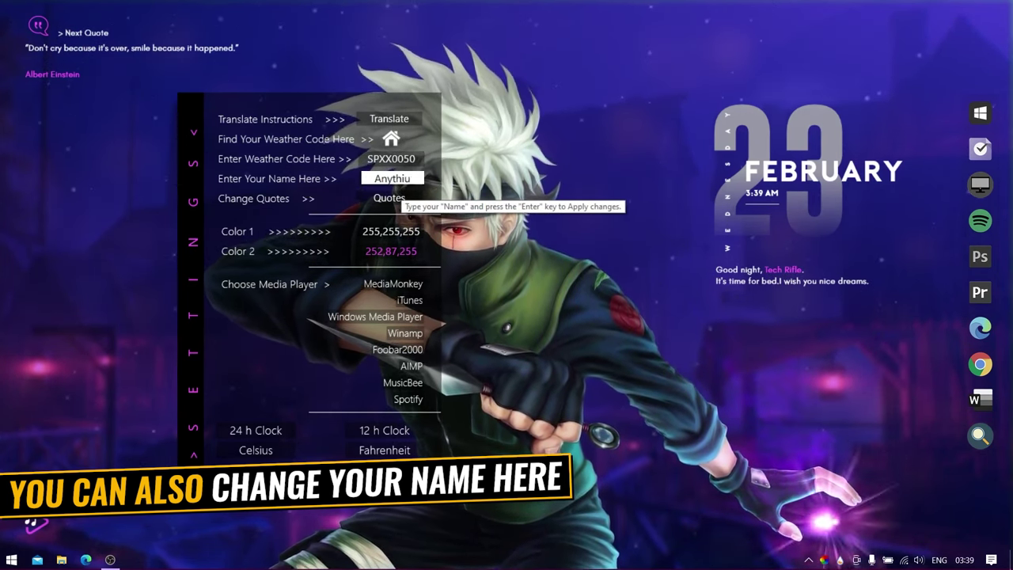
key("Return")
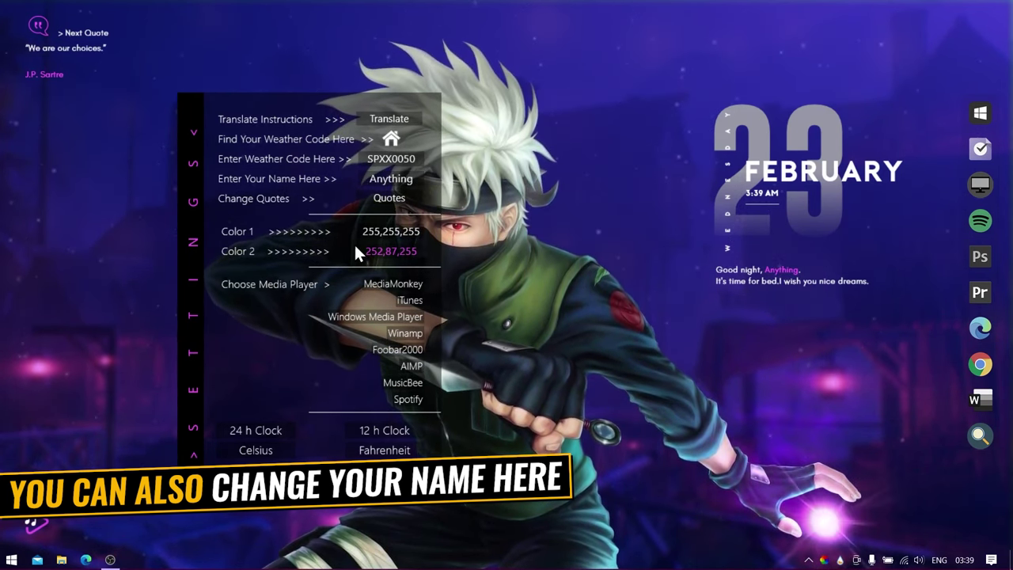
type("Te")
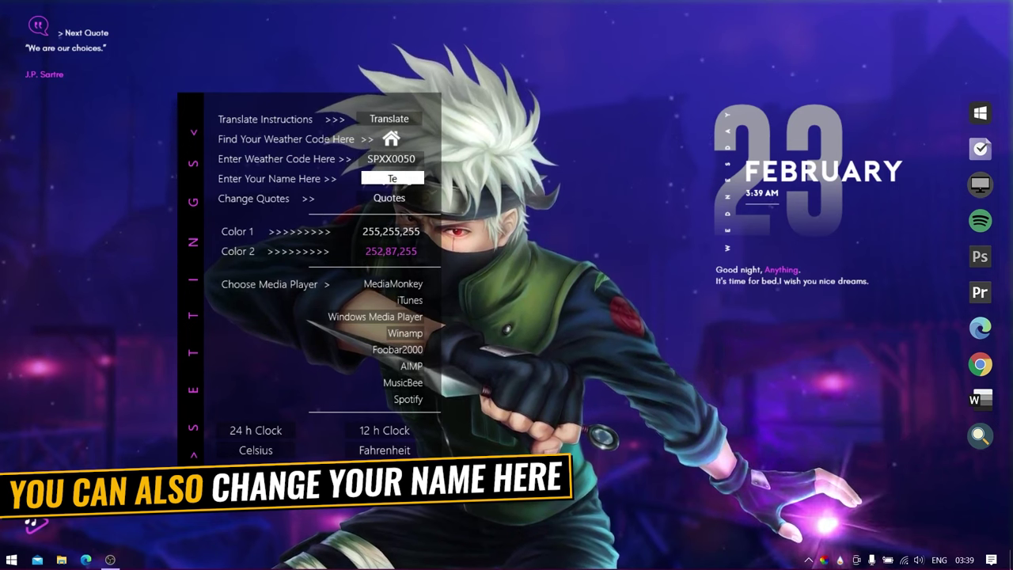
type("ch Rifle")
key("Return")
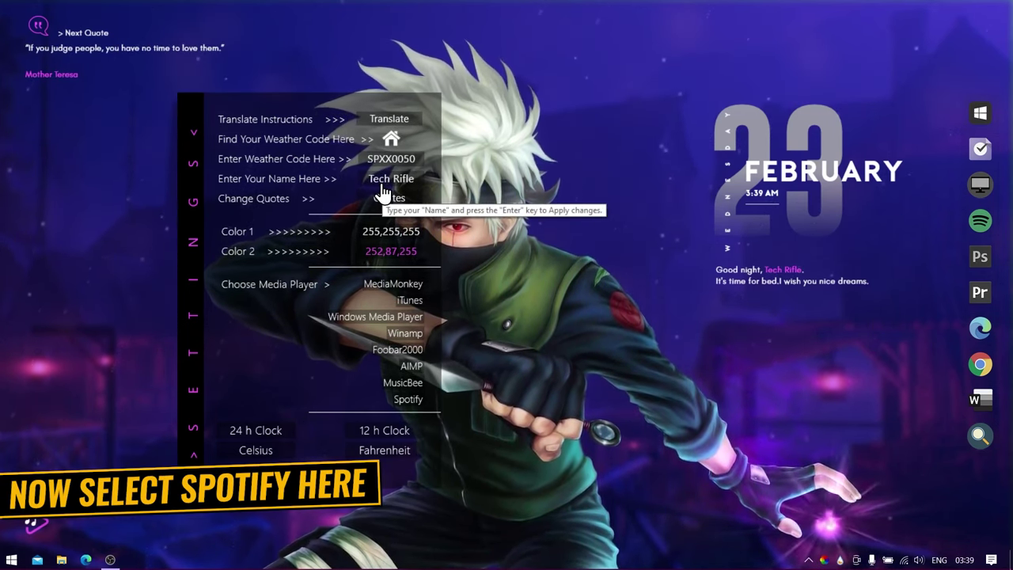
- Choose Spotify as the media player in the Ageo settings and close the settings widget
left_click(404, 401)
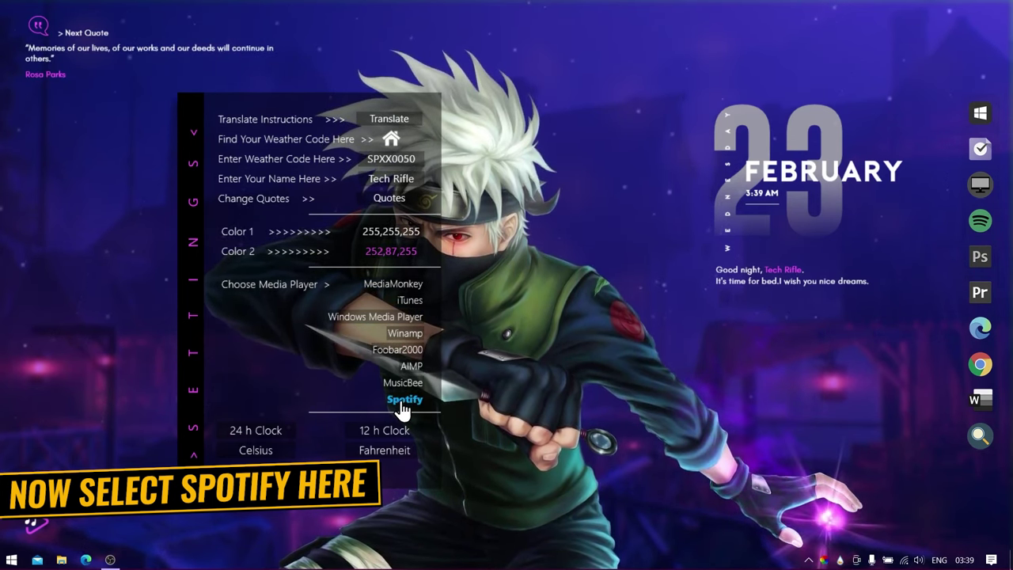
left_click(319, 470)
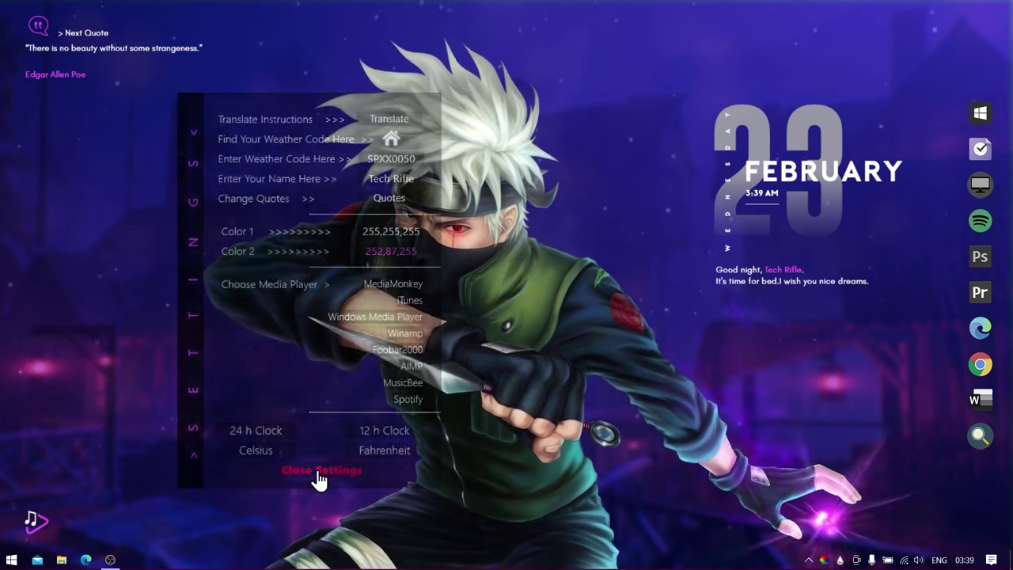
- Launch Spotify, play the single Yeh Baby, and minimize the Spotify window
left_click(6, 560)
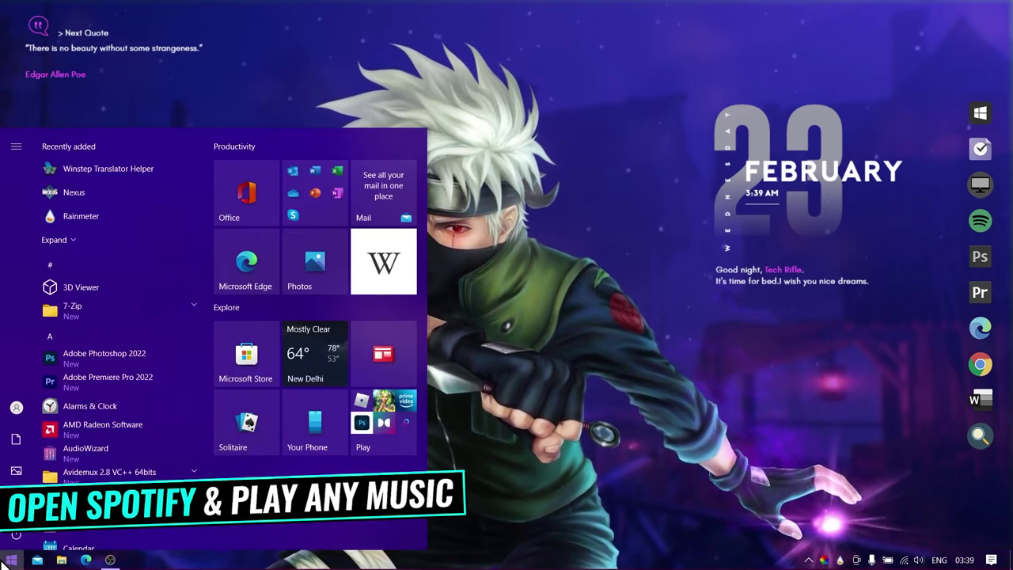
left_click(43, 343)
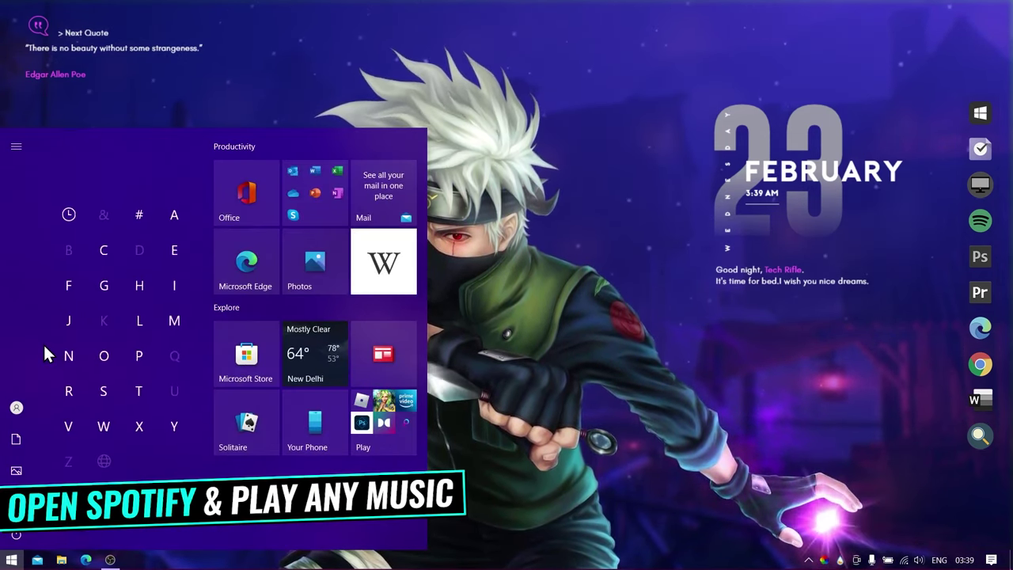
left_click(98, 393)
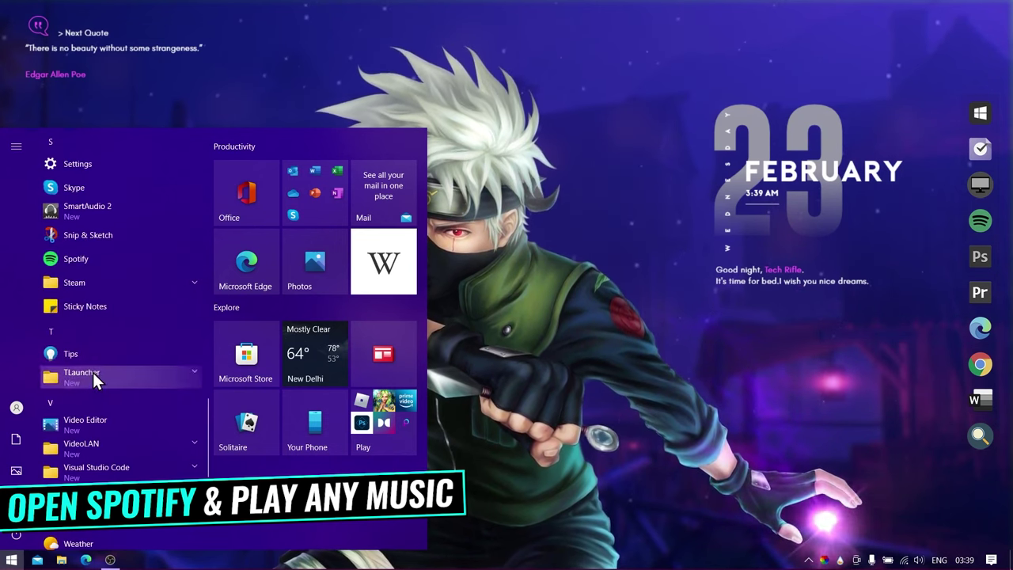
left_click(83, 267)
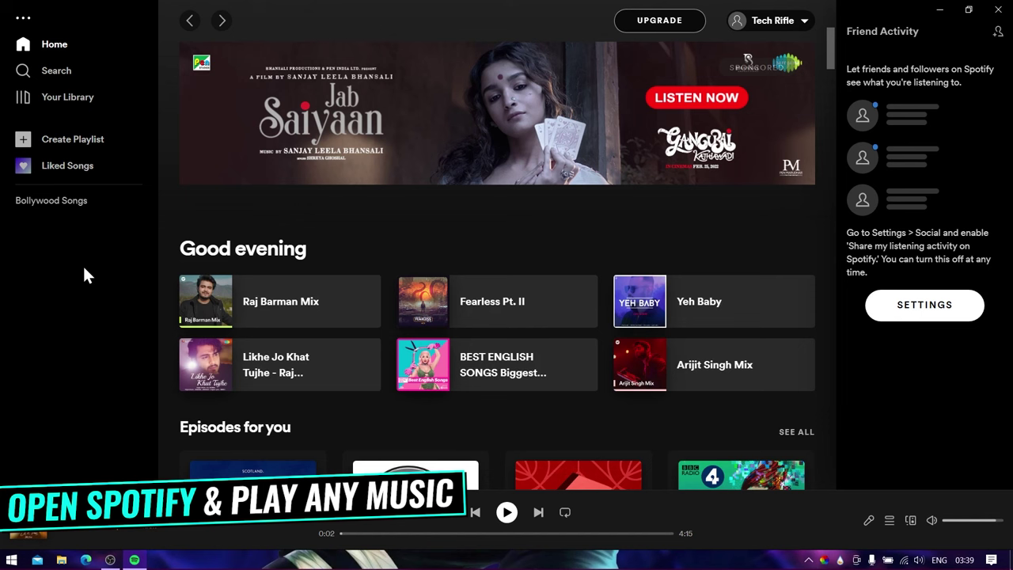
left_click(638, 311)
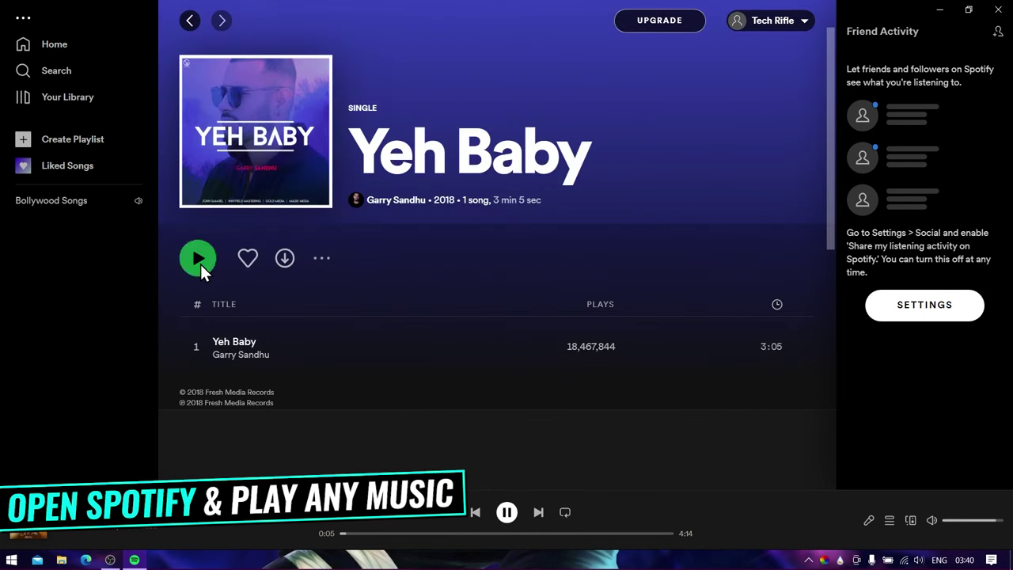
left_click(198, 258)
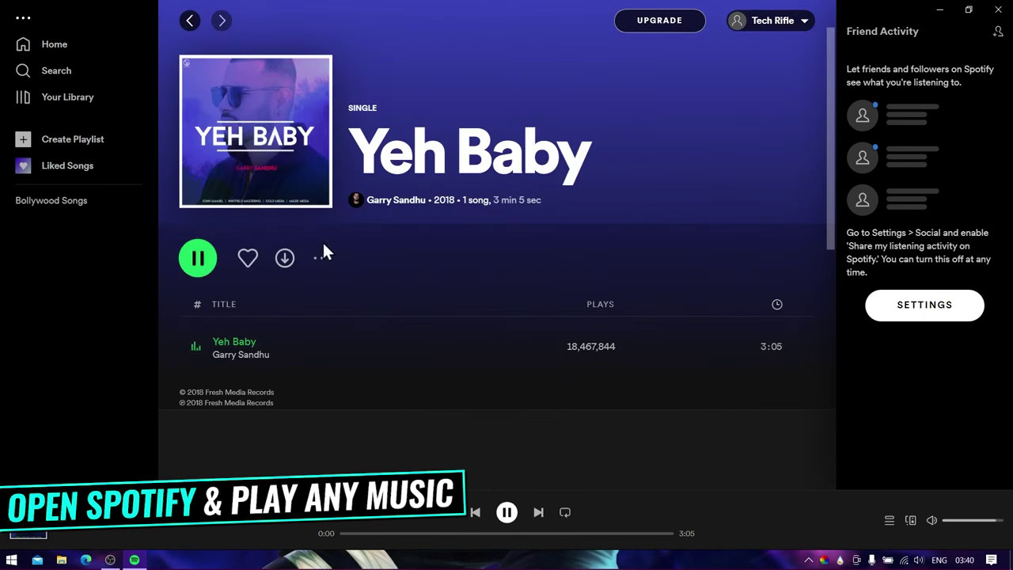
left_click(941, 9)
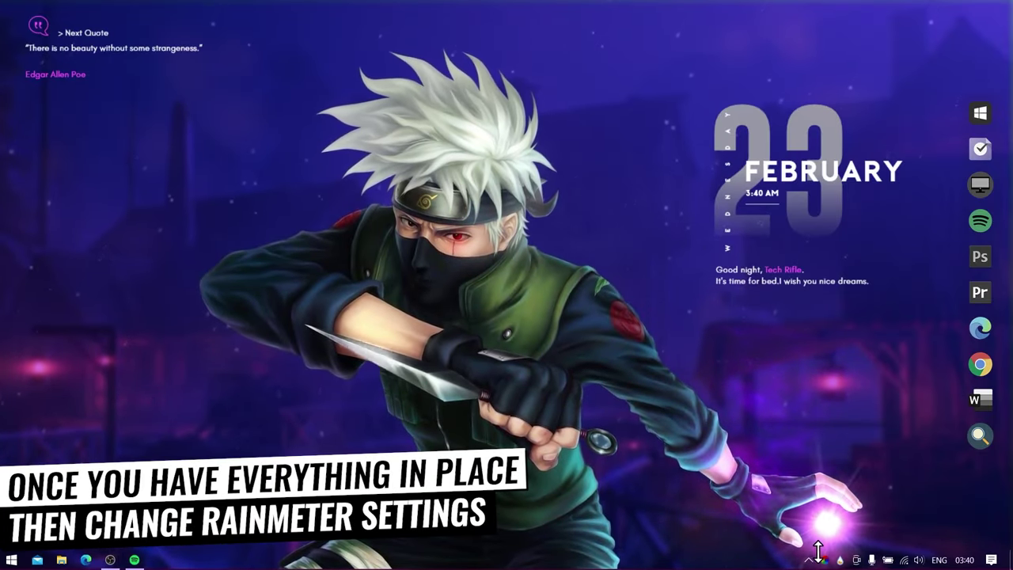
- Reopen the Rainmeter manager, set Song Info.ini's position to On desktop and turn off Draggable
left_click(808, 560)
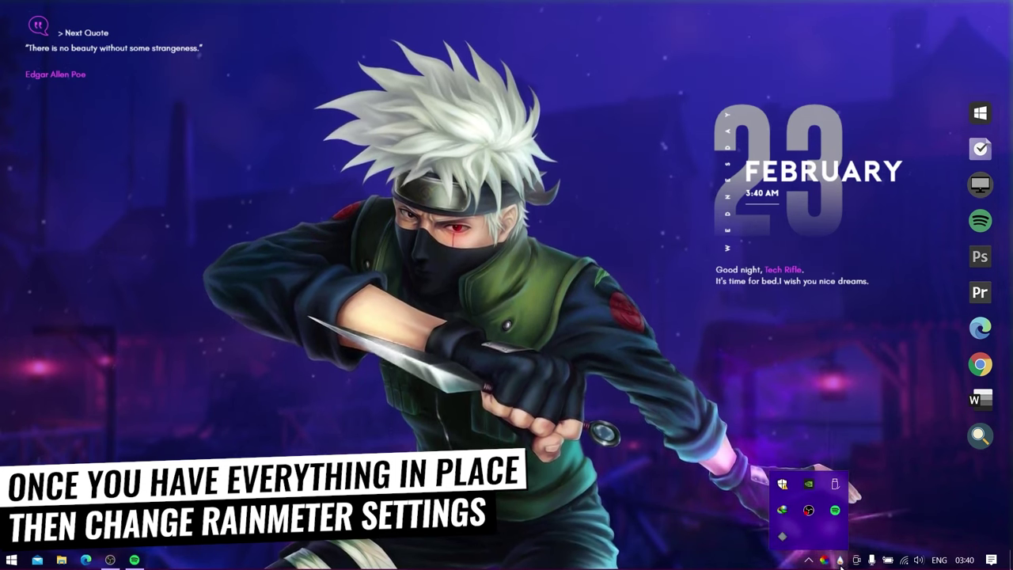
double_click(841, 560)
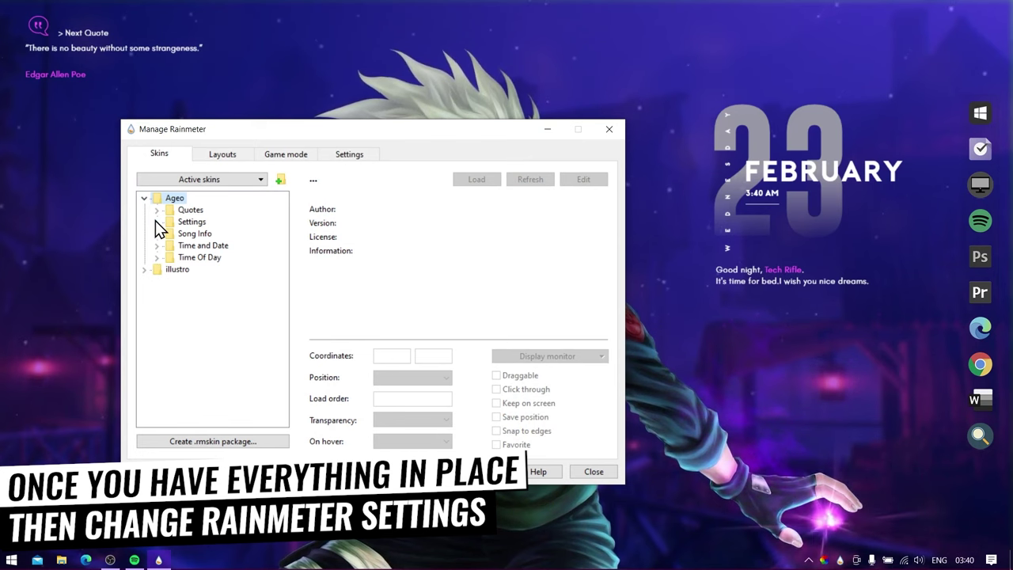
left_click(157, 234)
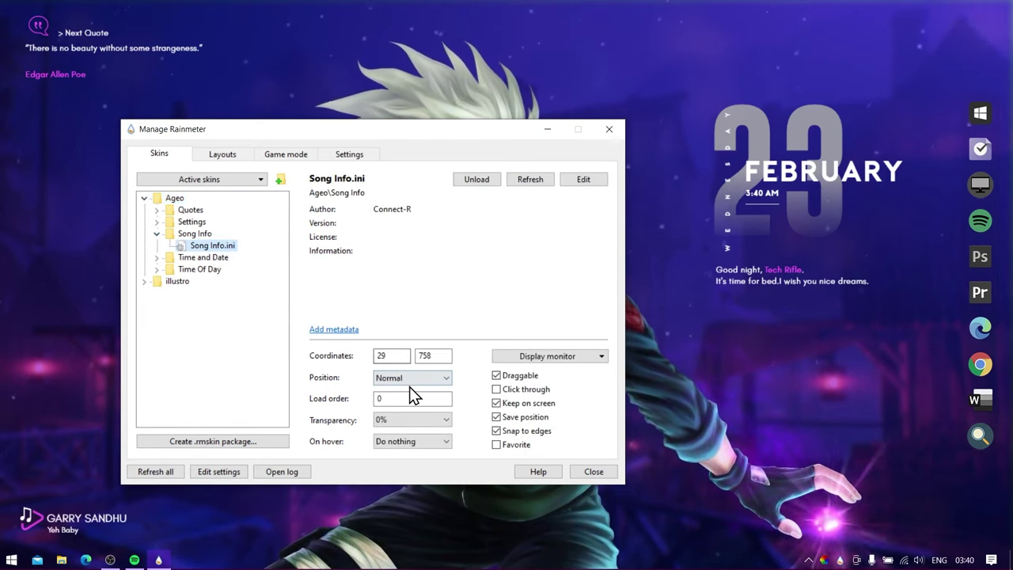
left_click(409, 380)
left_click(403, 390)
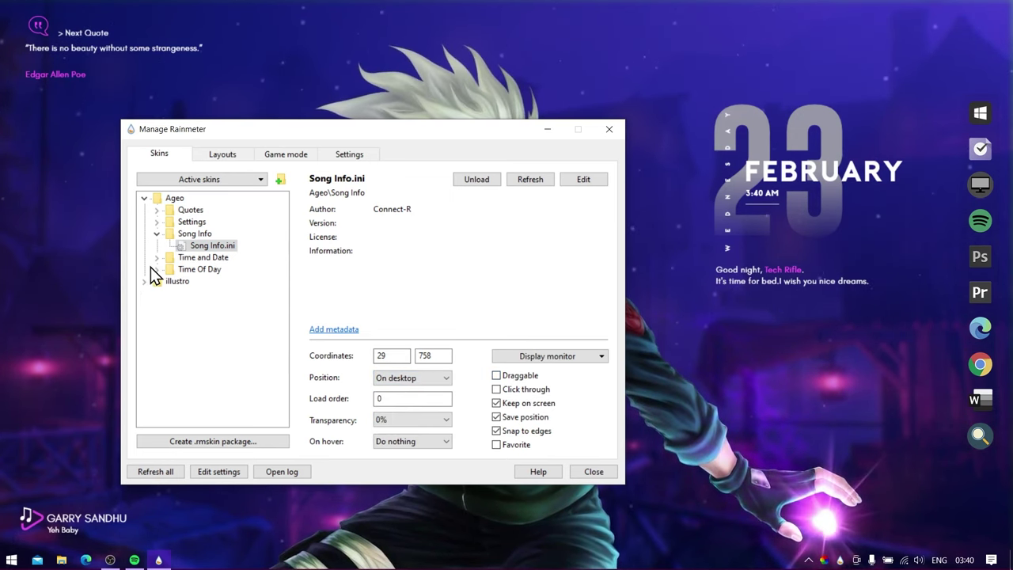
- Set Time and Date.ini and Time Of Day.ini to On desktop with Draggable turned off, and close the Rainmeter manager
left_click(395, 382)
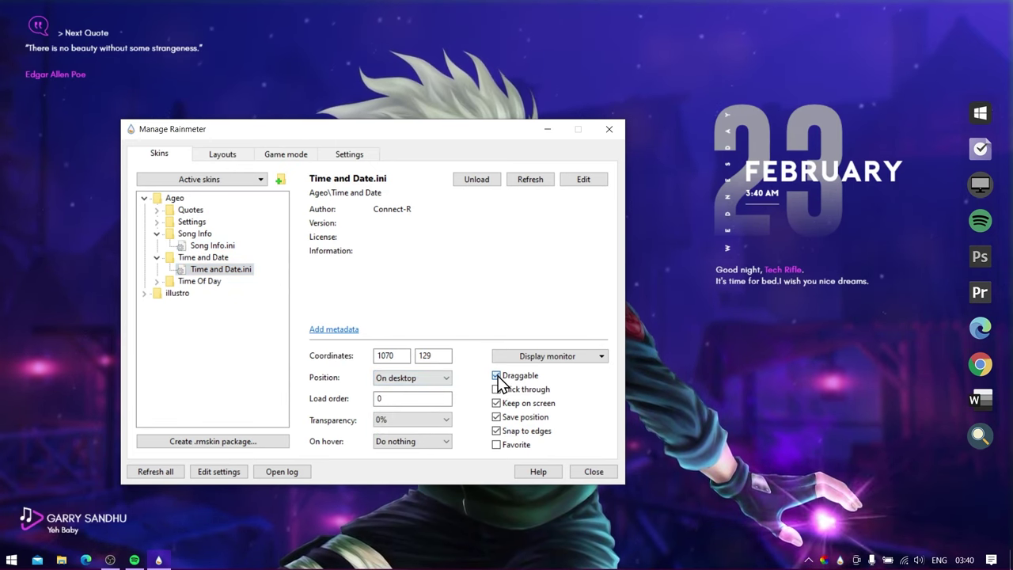
left_click(156, 282)
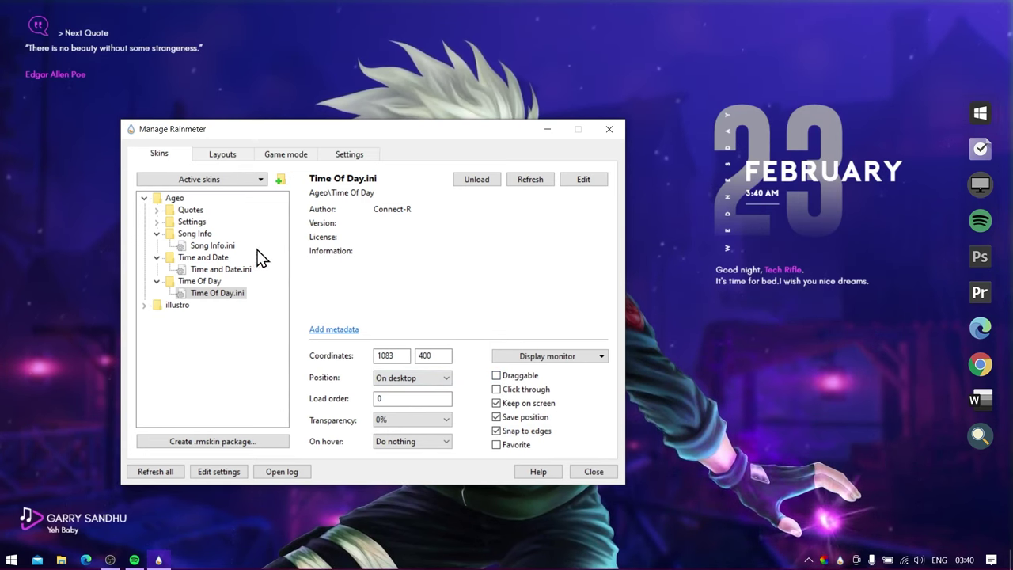
left_click(607, 131)
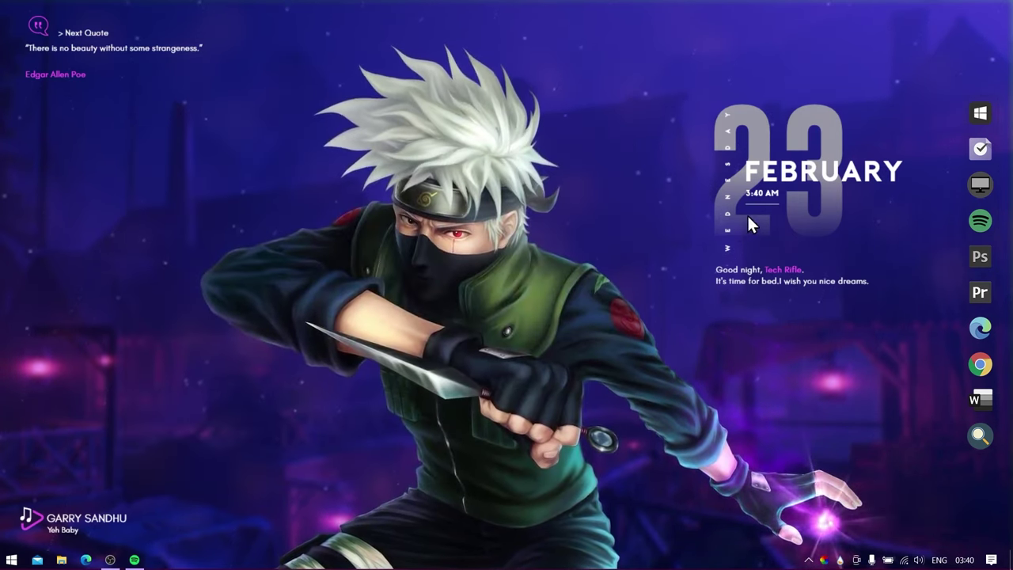